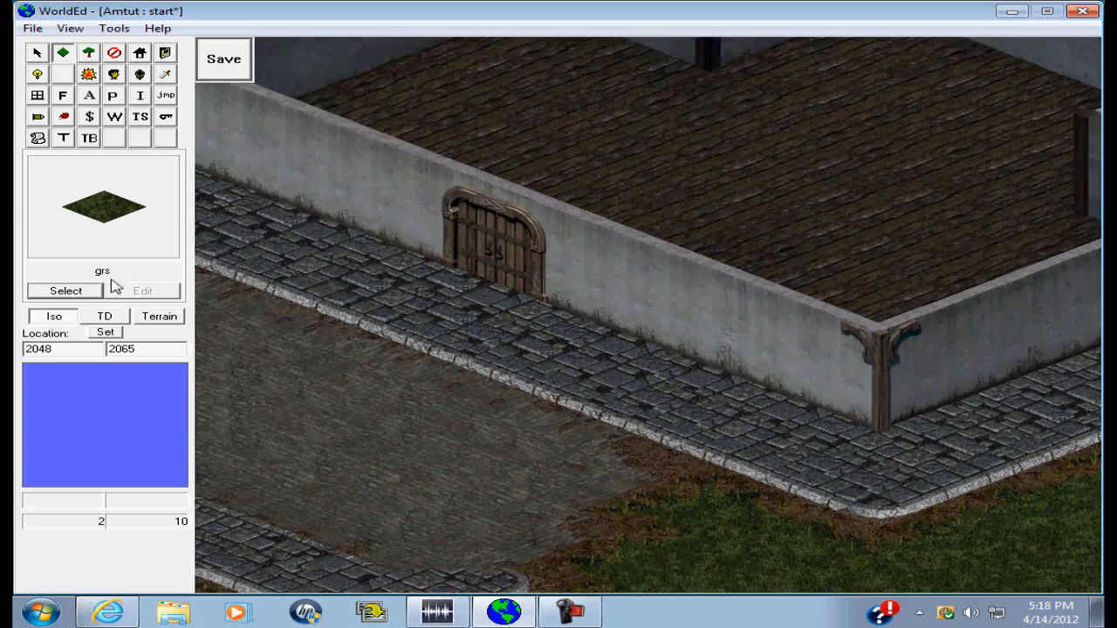
left_click(65, 291)
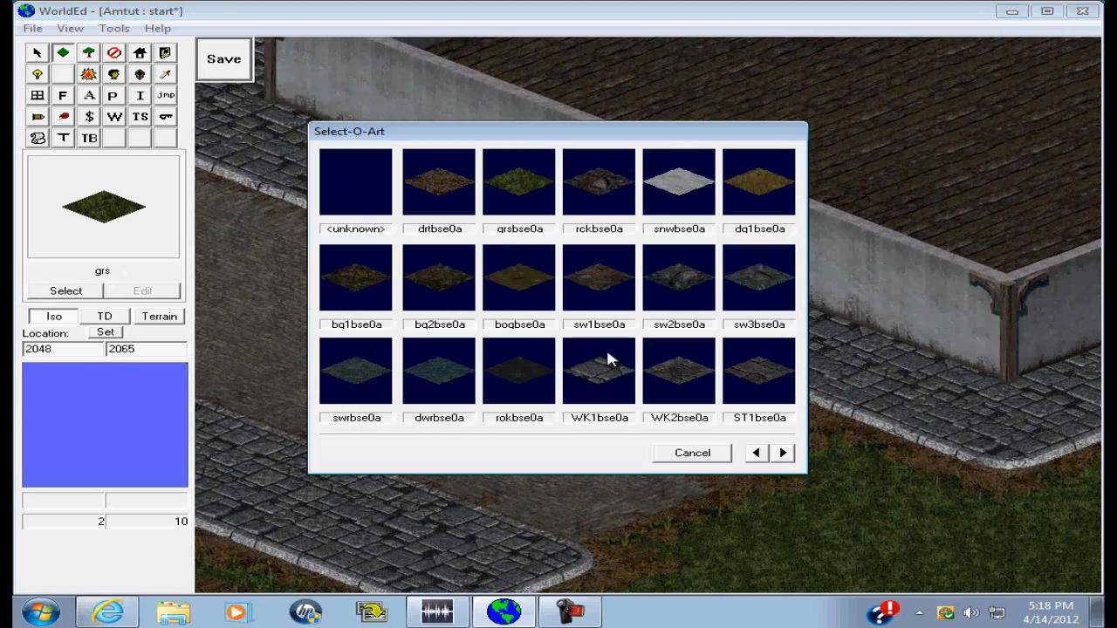
left_click(783, 454)
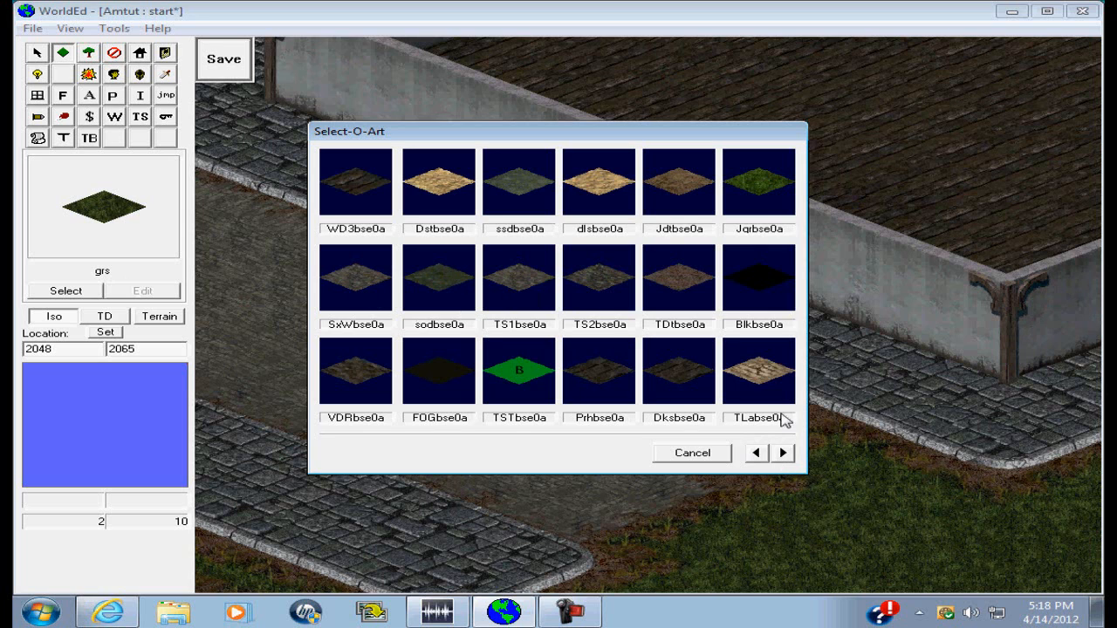
left_click(754, 453)
key("Escape")
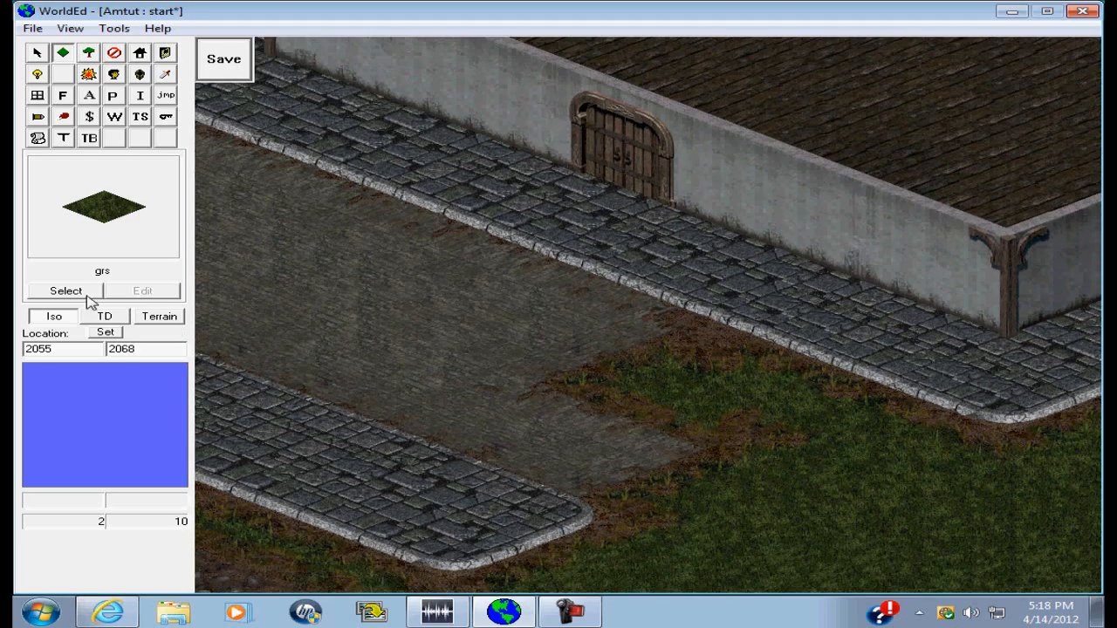
- Paint TS1 ground tiles over the grass at the end of the road between the two sidewalks
left_click(85, 293)
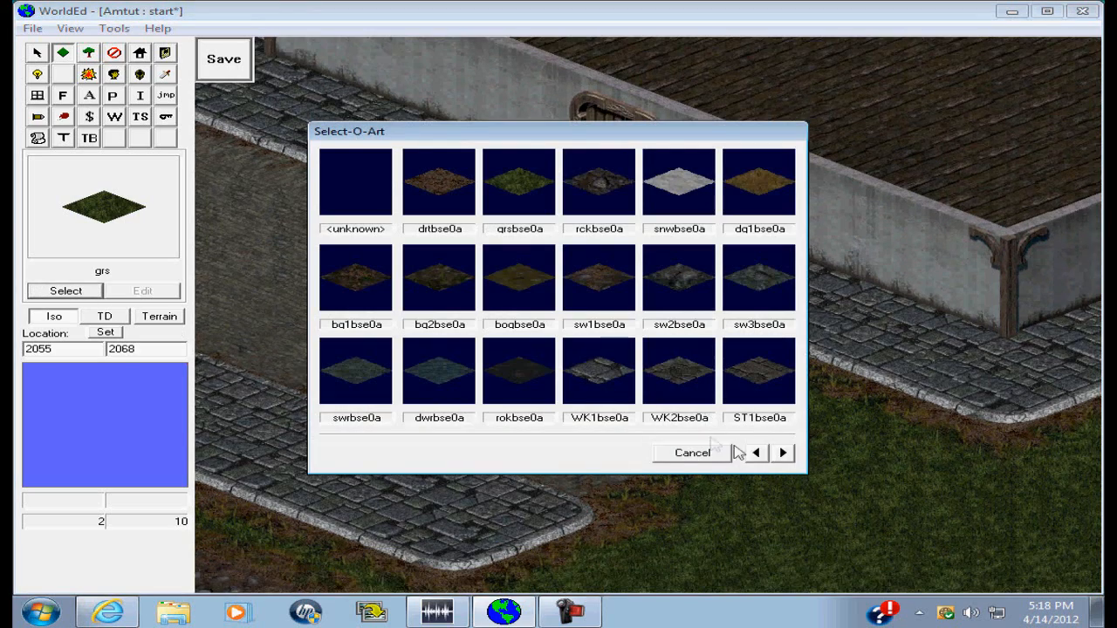
left_click(782, 454)
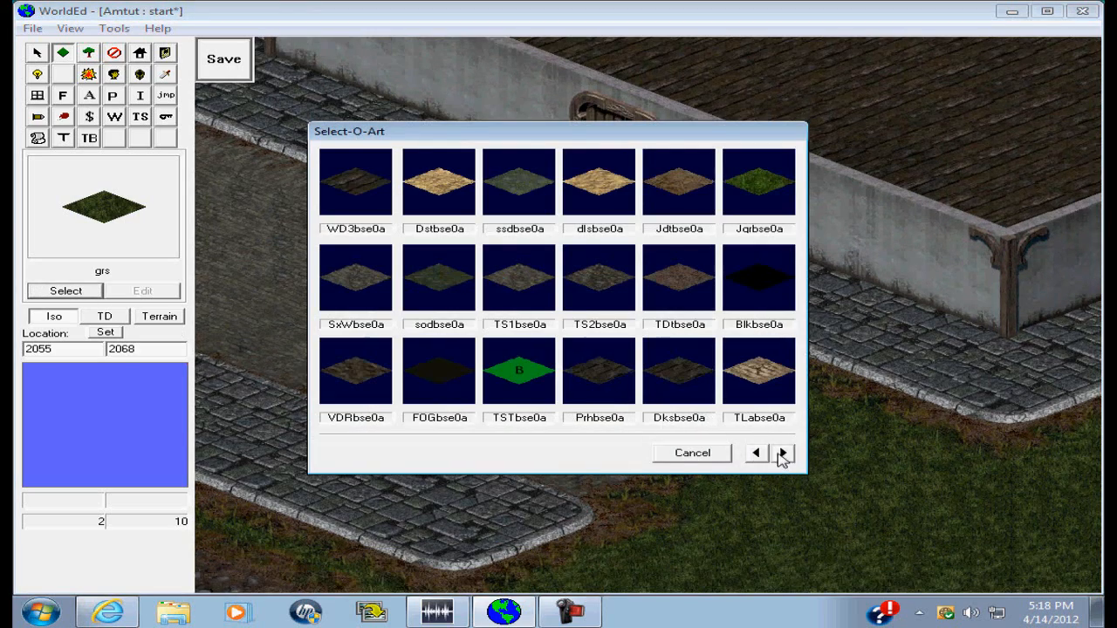
left_click(514, 282)
mouse_move(831, 435)
left_mouse_down()
mouse_move(746, 392)
mouse_move(623, 369)
mouse_move(700, 459)
mouse_move(618, 485)
mouse_move(693, 369)
mouse_move(691, 341)
left_mouse_up()
- Paint WK1 walkway tiles across the gap in the sidewalk in front of the building
left_click(54, 290)
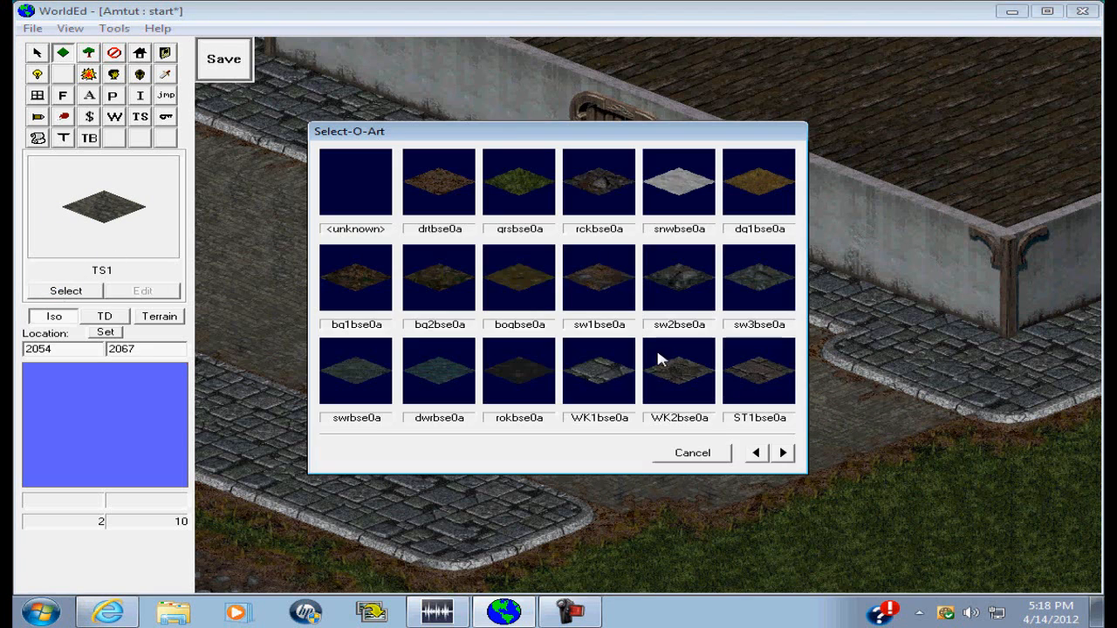
left_click(628, 350)
left_click_drag(735, 279, 820, 321)
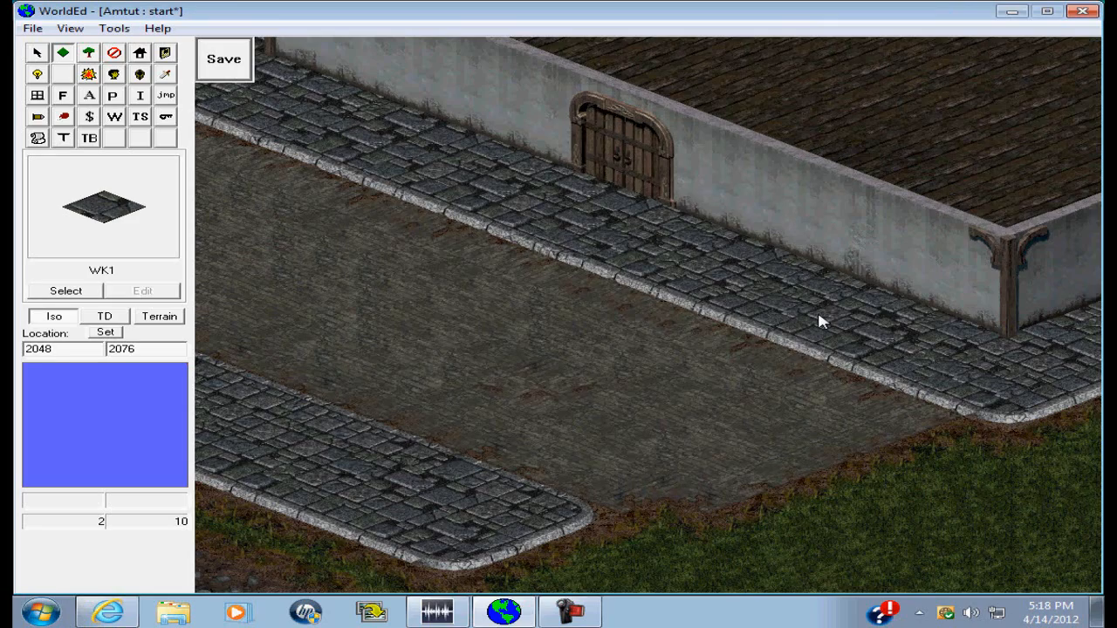
- Examine the map around the pond, the lower sidewalk and the second walled building
key("Left")
key("Left")
key("Left")
key("Left")
key("Left")
key("Left")
key("Down")
key("Down")
key("Down")
key("Down")
key("Left")
key("Left")
key("Left")
key("Left")
key("Left")
key("Left")
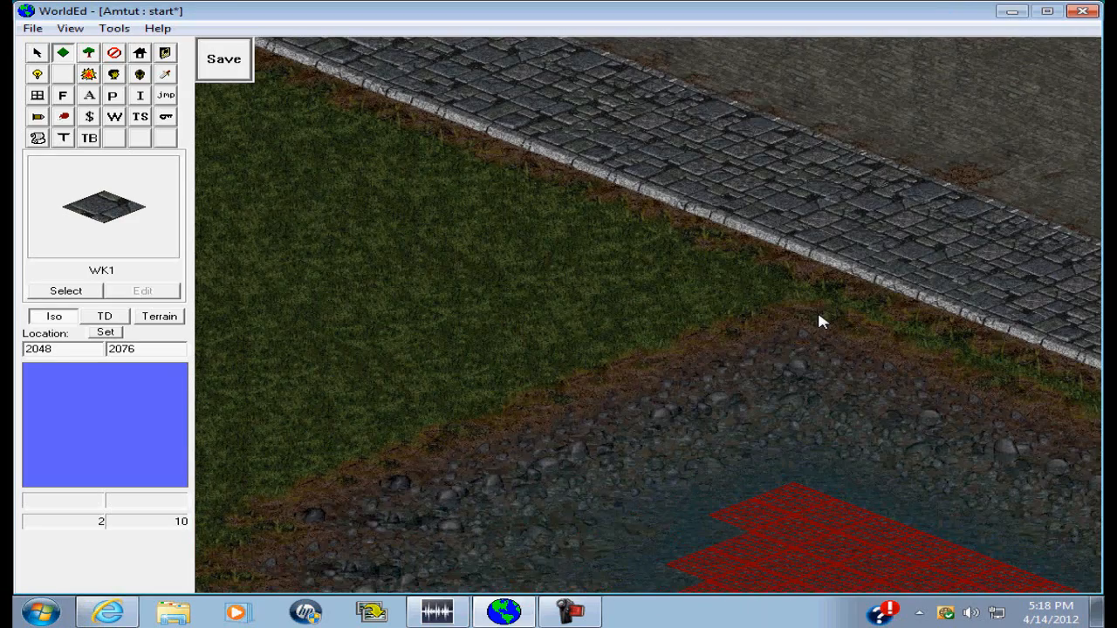
key("Left")
key("Left")
key("Left")
key("Left")
key("Left")
key("Left")
key("Up")
key("Up")
key("Up")
key("Up")
key("Up")
key("Up")
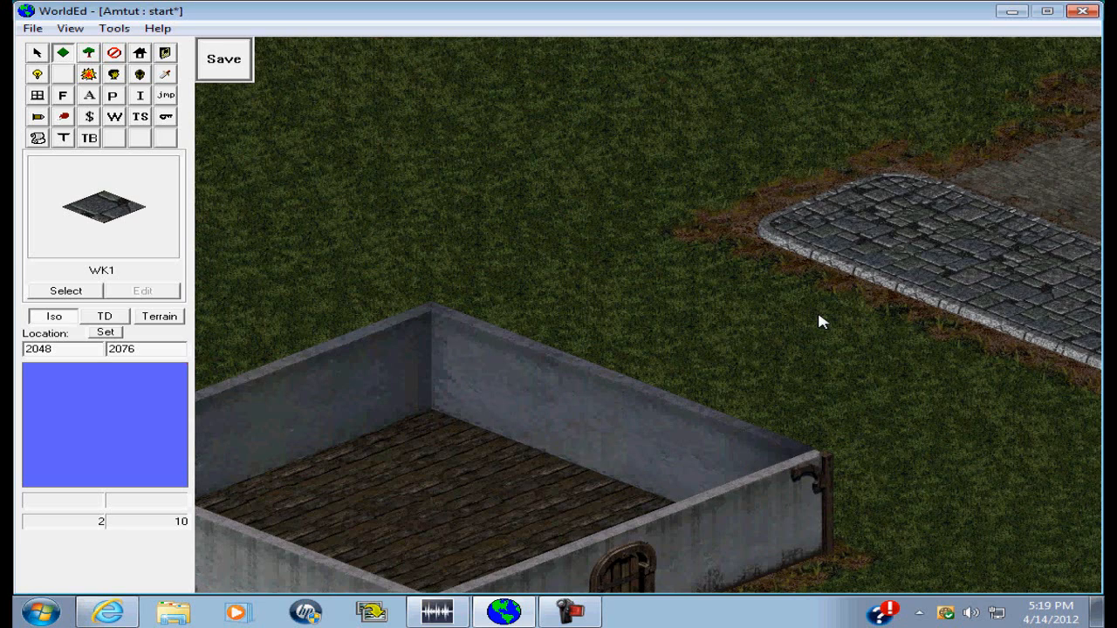
key("Right")
key("Down")
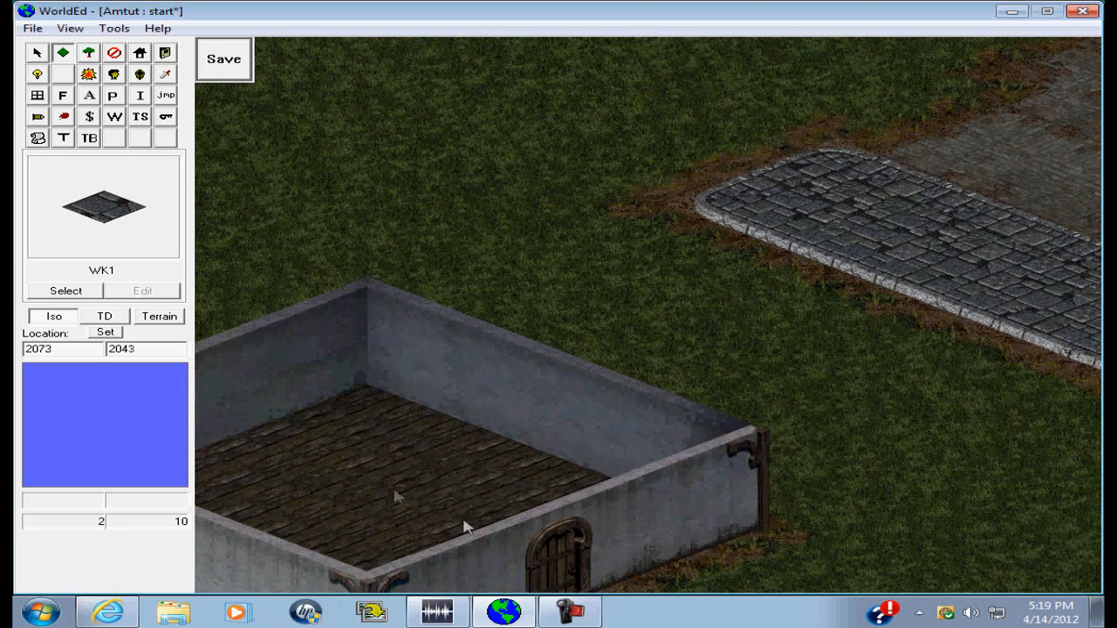
- Switch to Internet Explorer to view the Arcanum mod-making tutorial's part 2 table of contents, and return to WorldEd
mouse_move(131, 608)
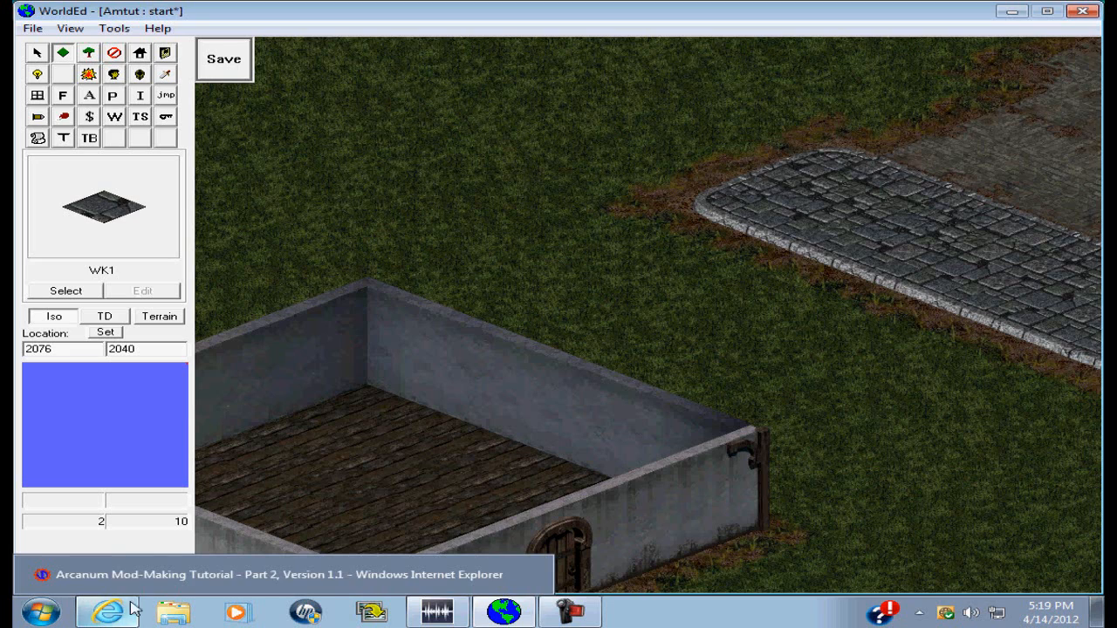
left_click(183, 574)
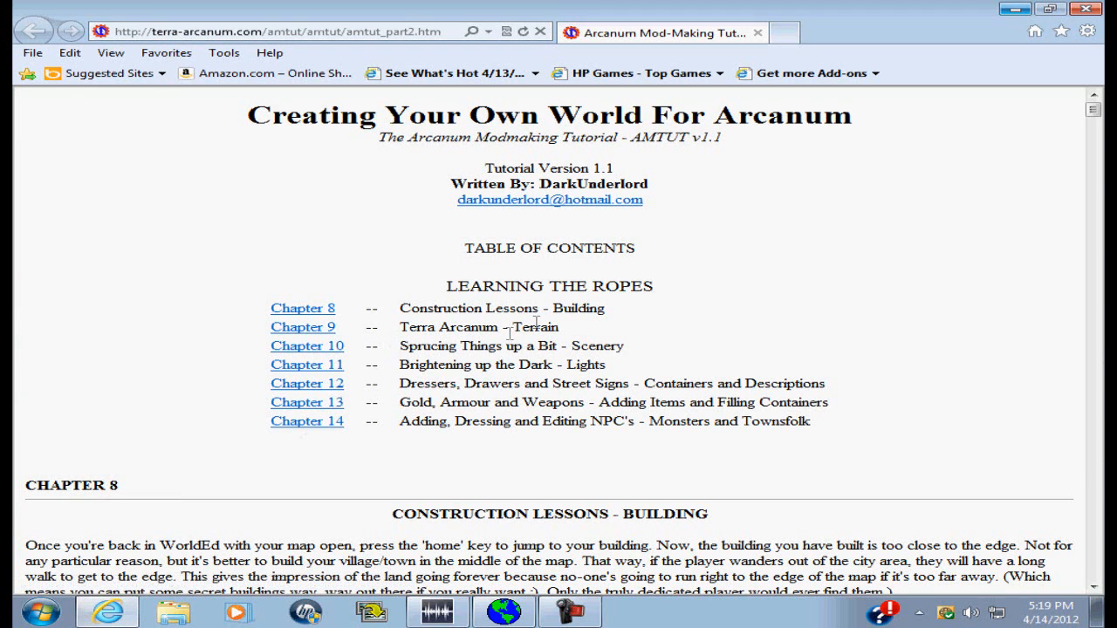
left_click(1015, 9)
- Place a Big Tree scenery object on the grassy bank at the corner of the pond
key("Right")
key("Down")
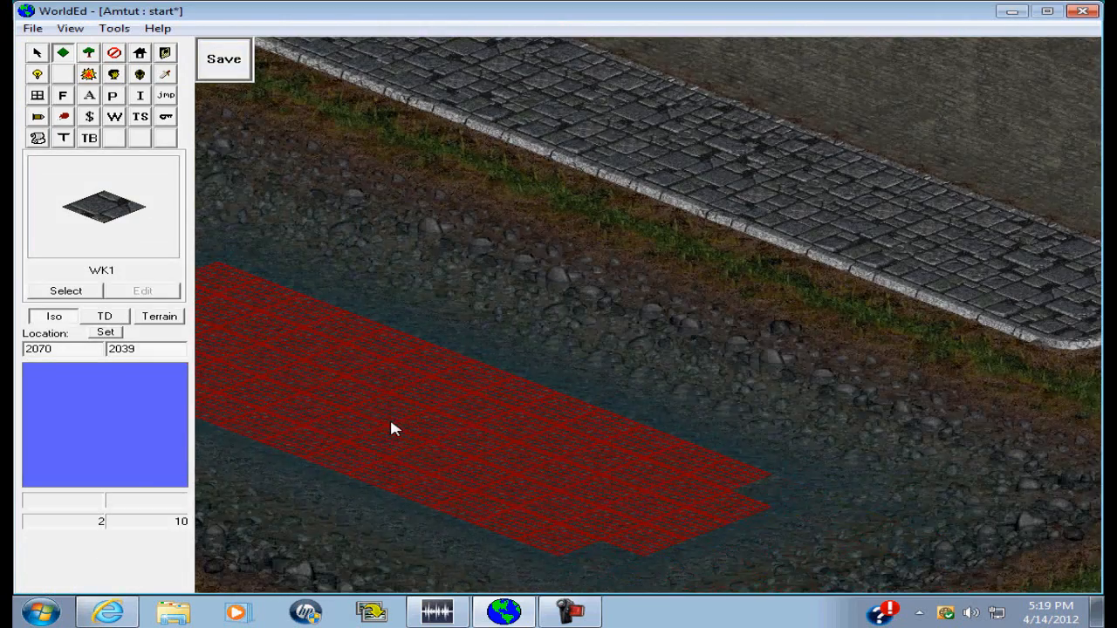
key("Down")
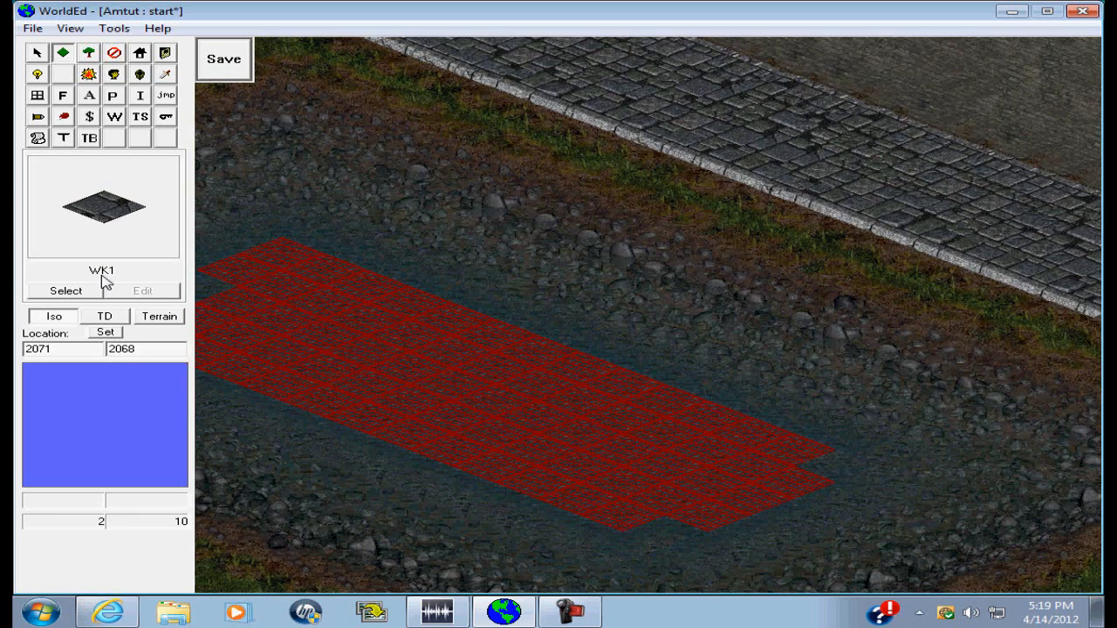
left_click(89, 55)
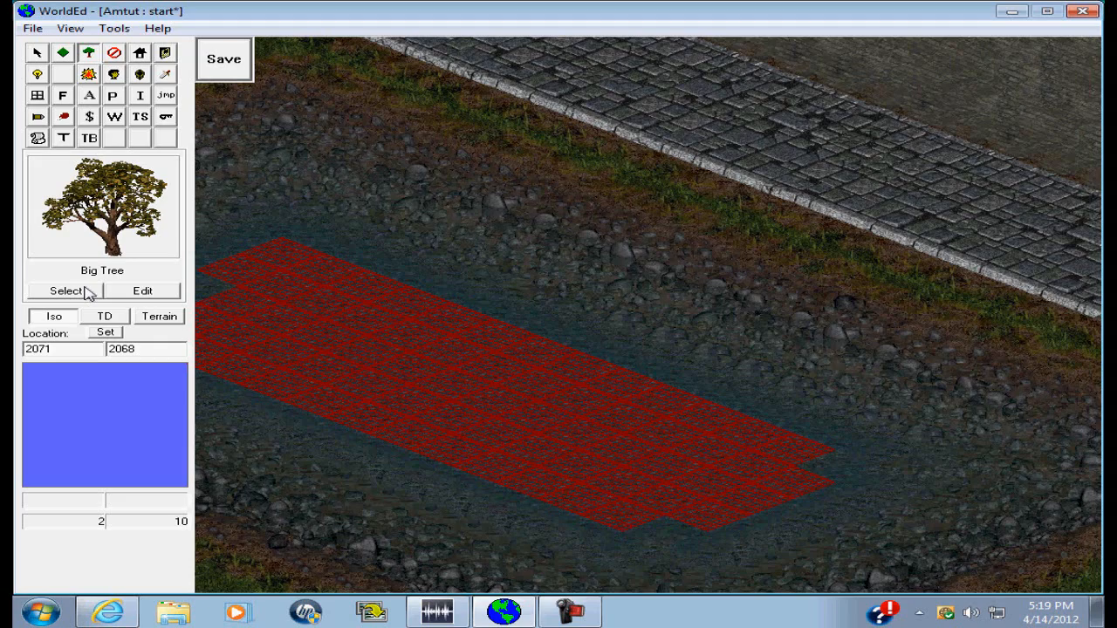
key("Down")
key("Right")
key("Down")
key("Right")
key("Down")
key("Right")
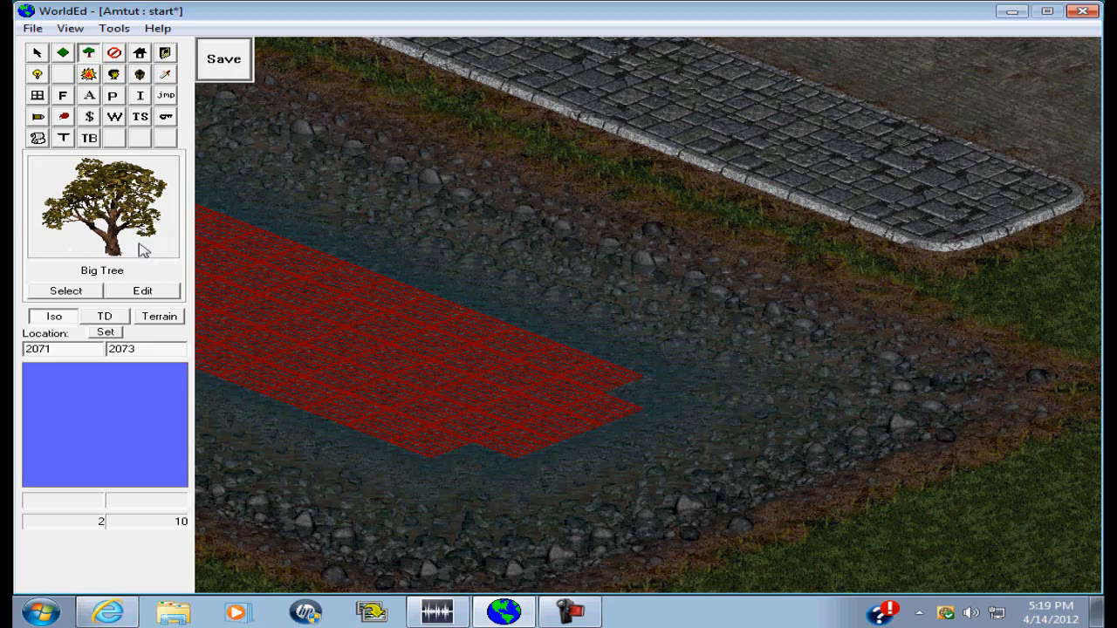
key("Up")
key("Left")
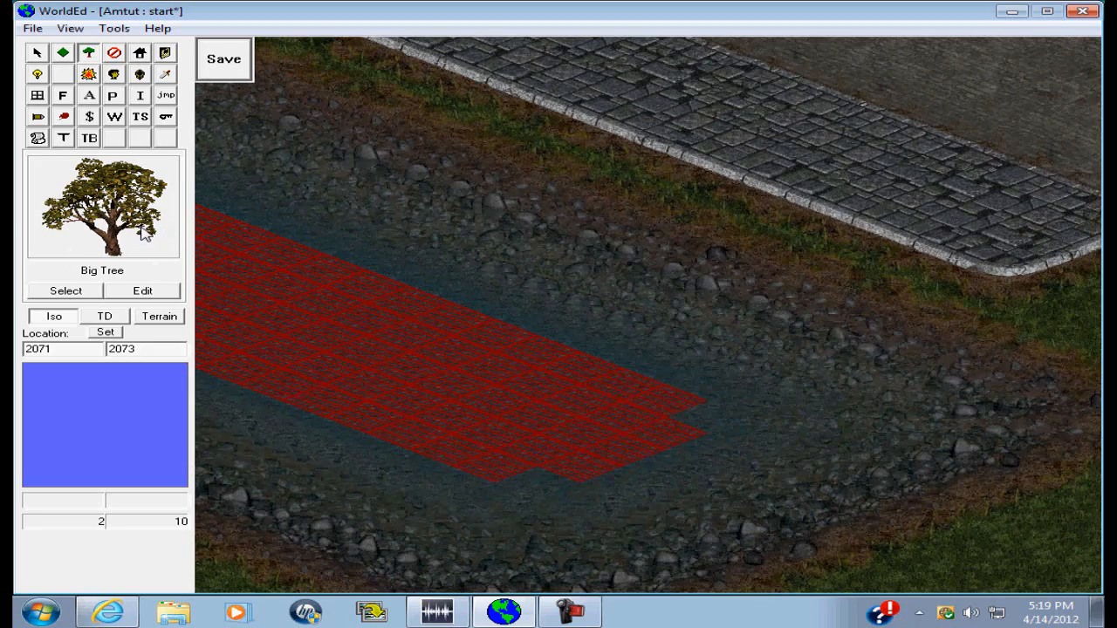
left_click(499, 235)
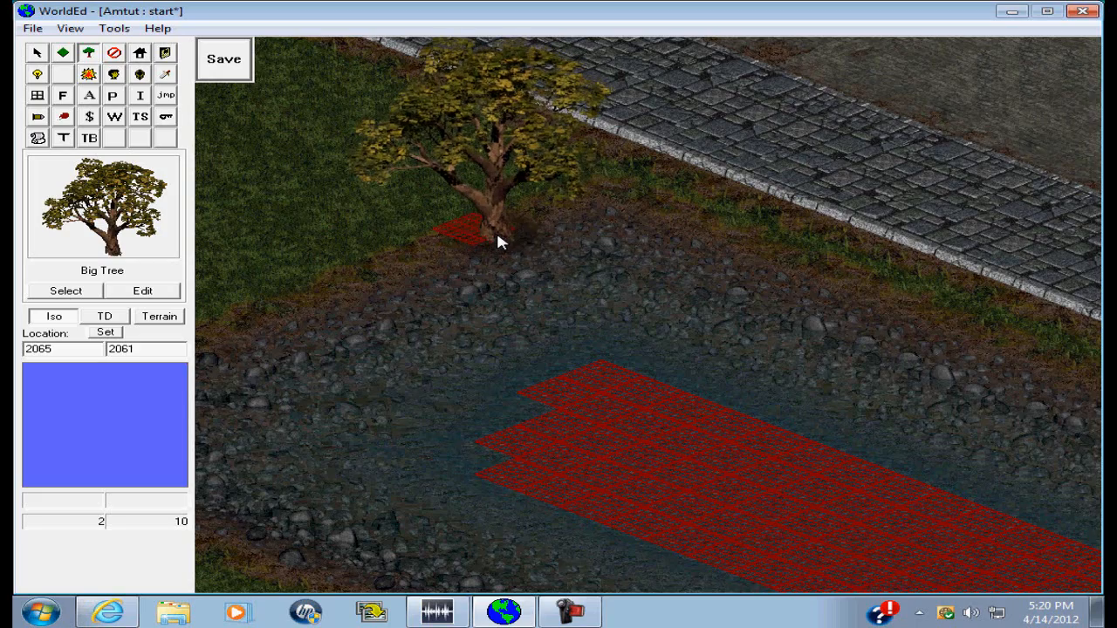
- Choose the Big Stone scenery prototype for placement near the far end of the pond
key("Right")
key("Right")
key("Right")
key("Right")
key("Right")
key("Right")
key("Right")
key("Right")
key("Right")
key("Right")
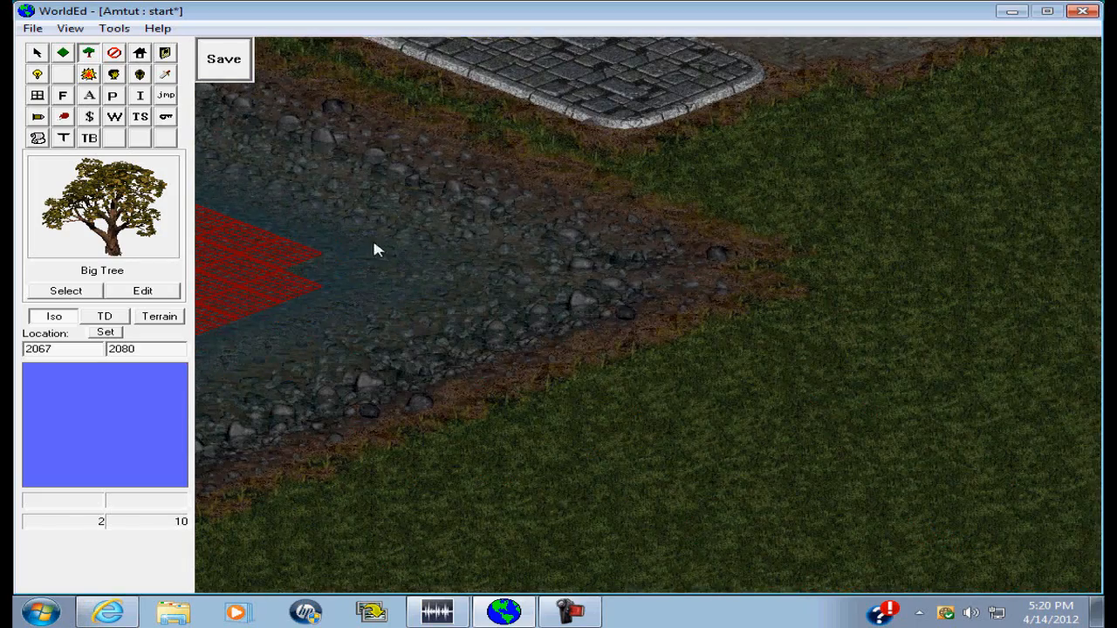
left_click(64, 290)
left_click(508, 419)
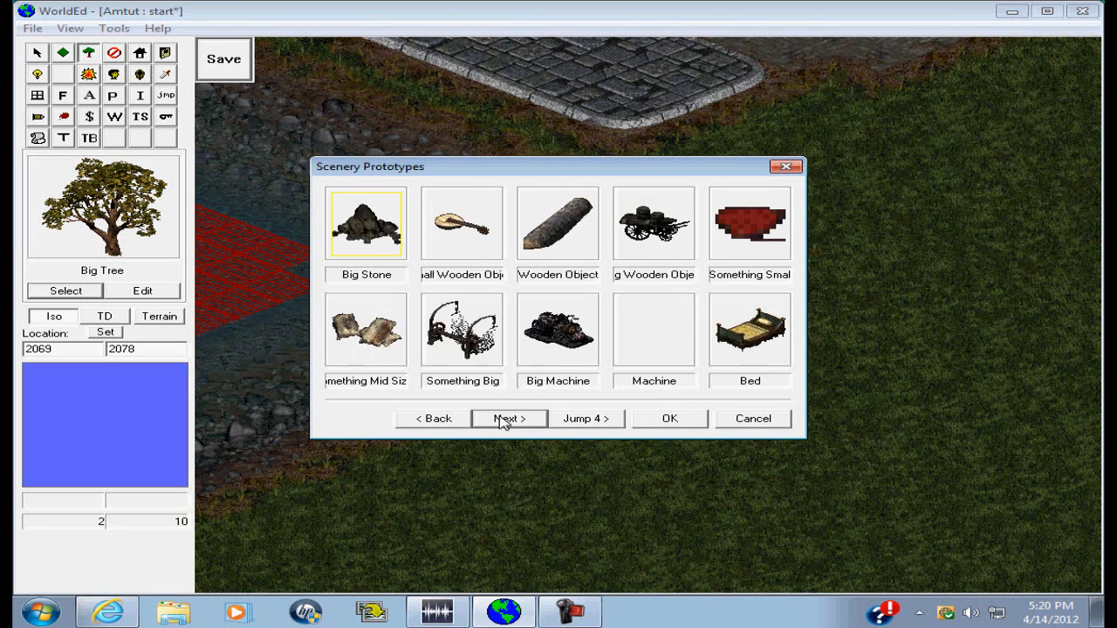
left_click(354, 223)
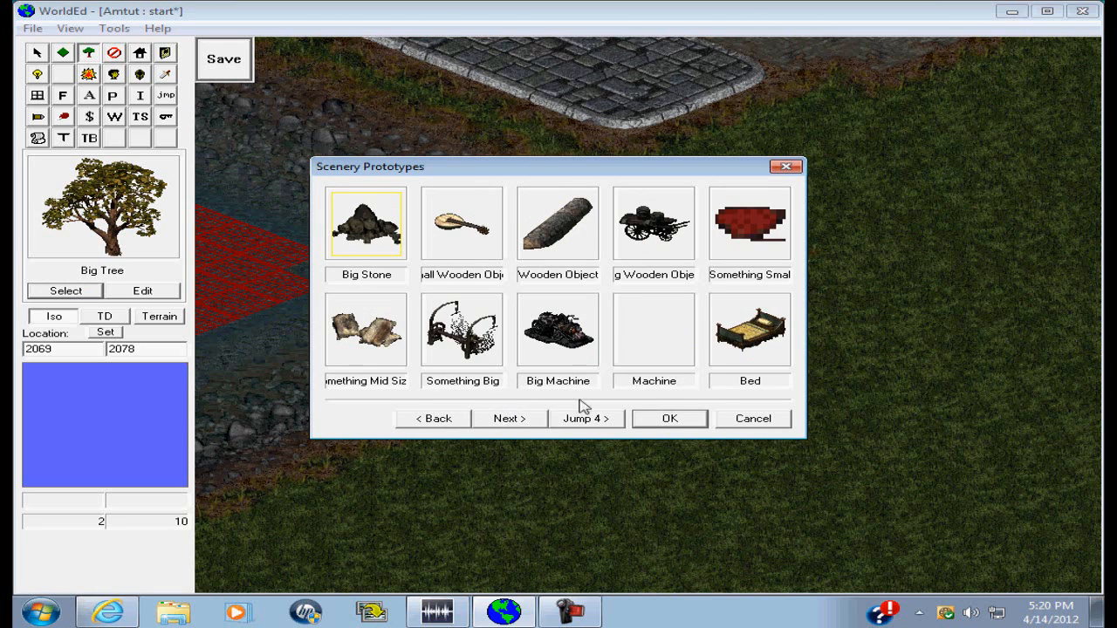
left_click(656, 420)
- Browse the first two pages of scenery prototypes and reselect Big Stone
left_click(90, 289)
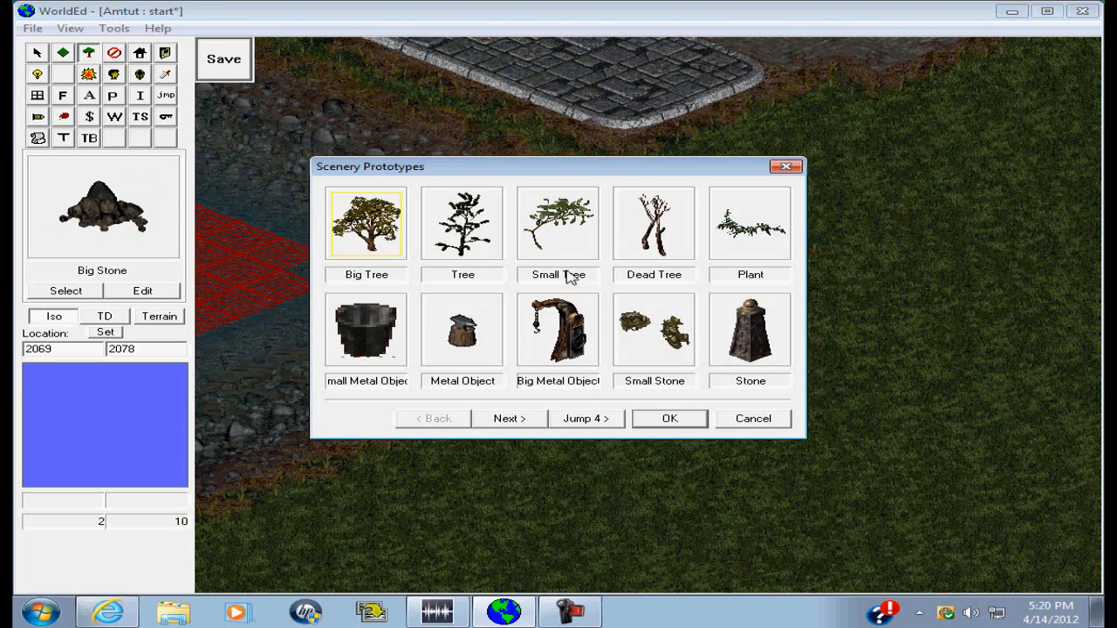
left_click(755, 423)
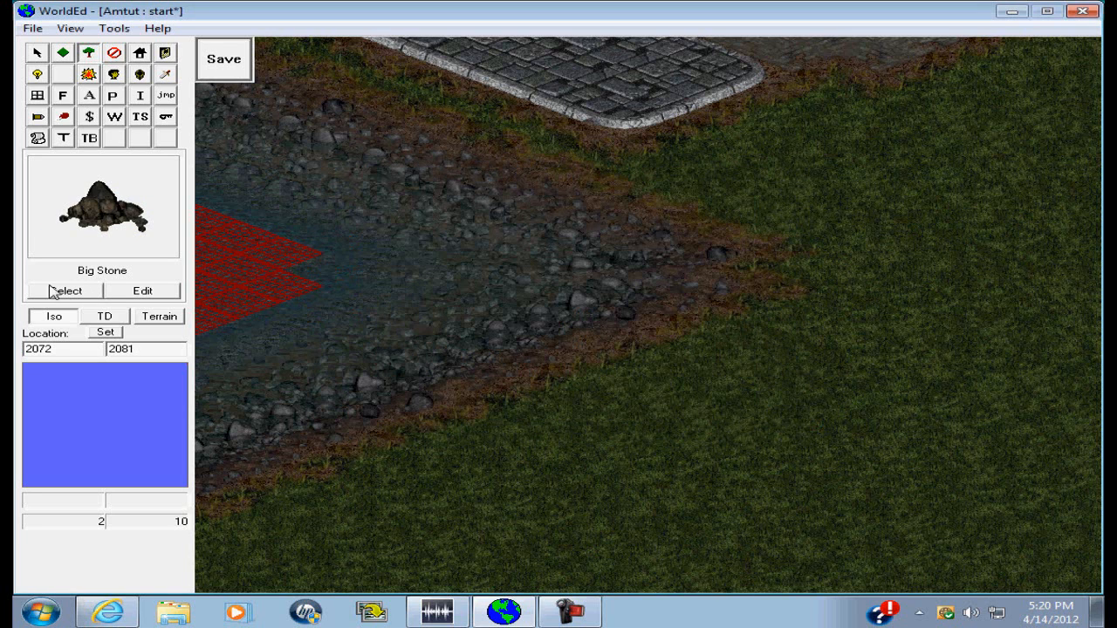
left_click(87, 293)
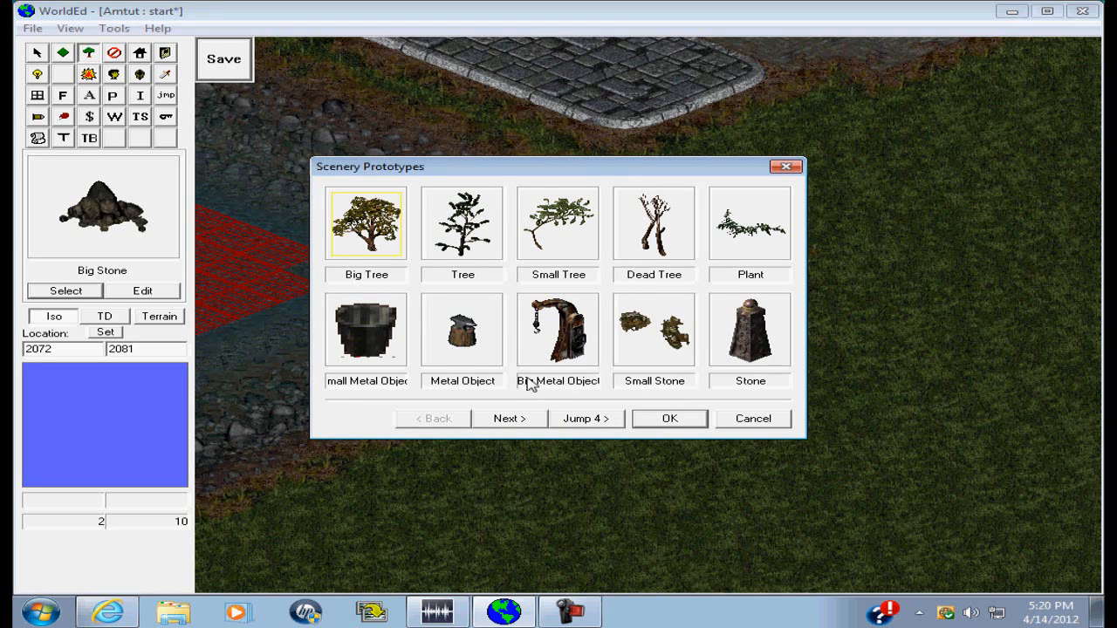
left_click(513, 420)
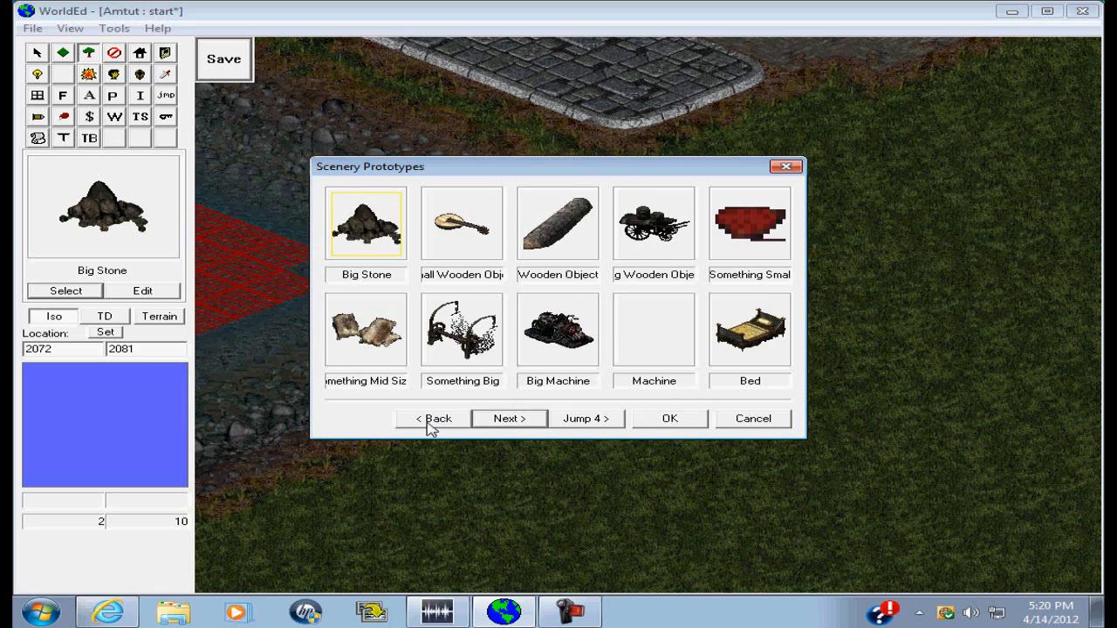
left_click(427, 420)
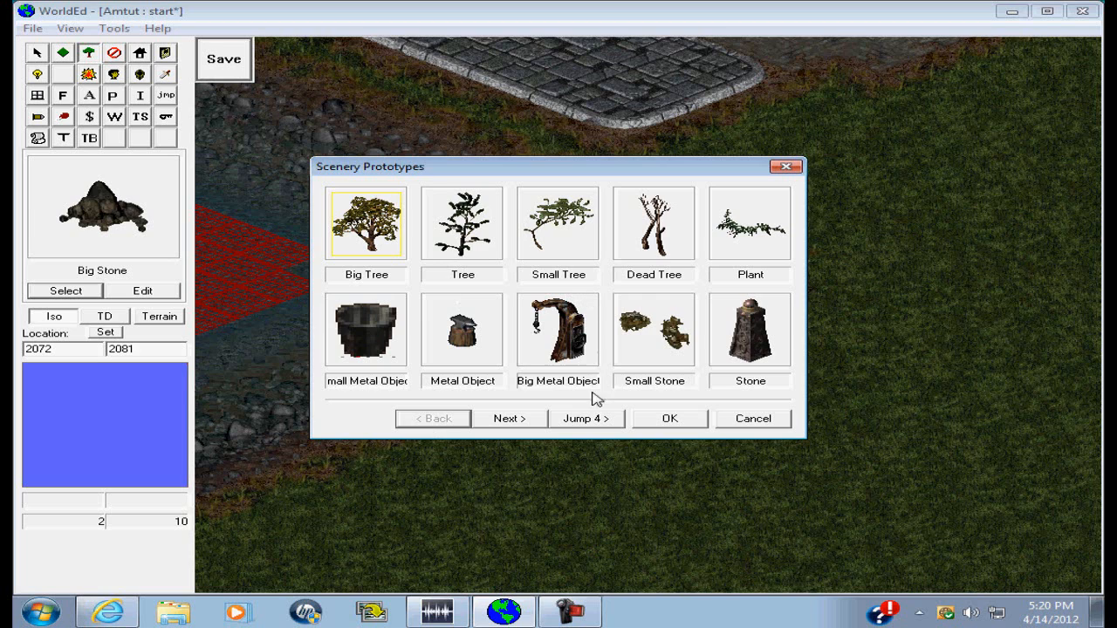
left_click(522, 422)
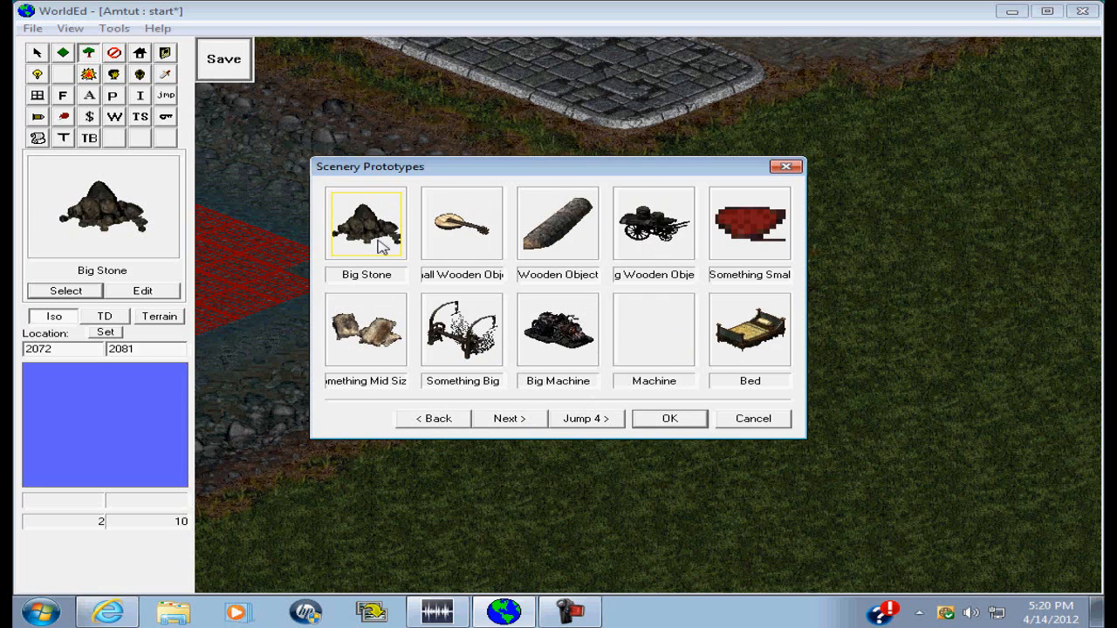
left_click(691, 418)
- Override the Big Stone prototype's art with the first rocks on grass image
left_click(157, 291)
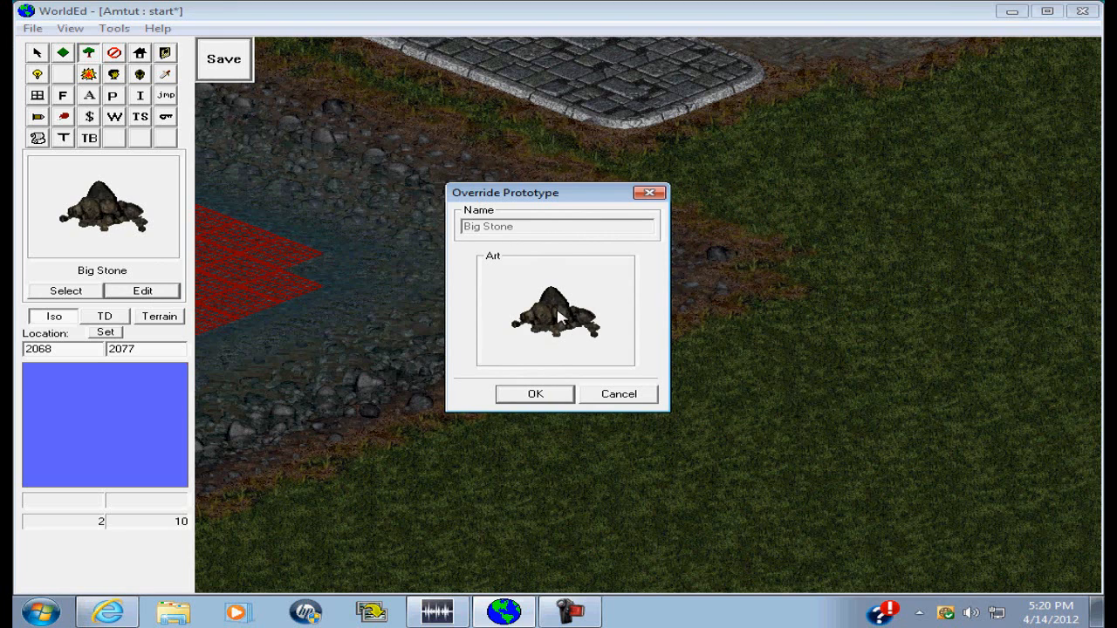
left_click(558, 318)
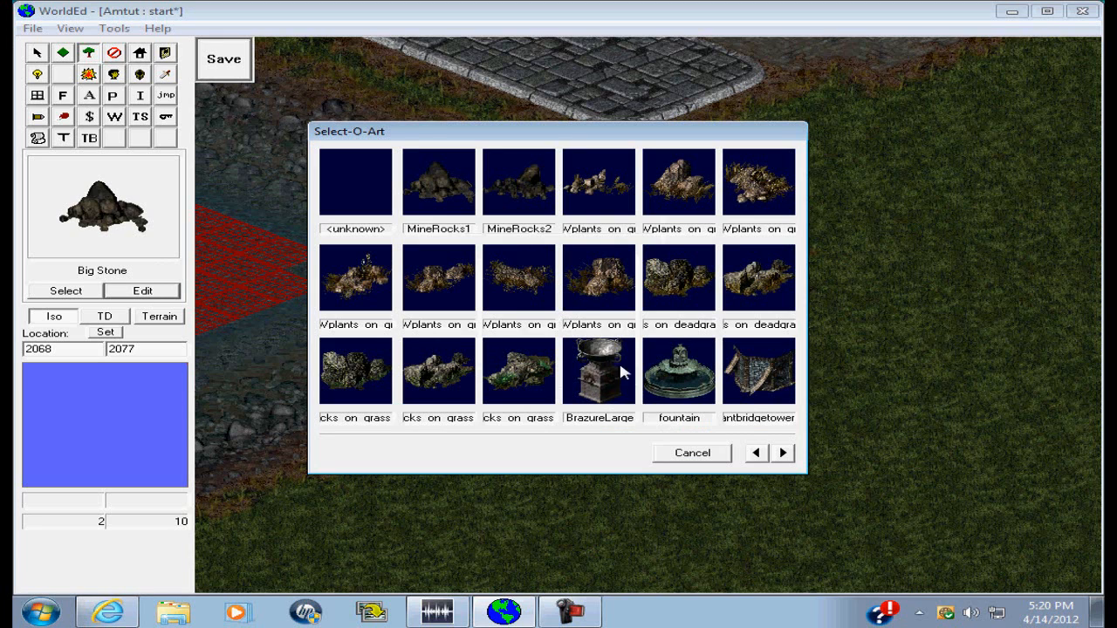
left_click(782, 453)
left_click(783, 453)
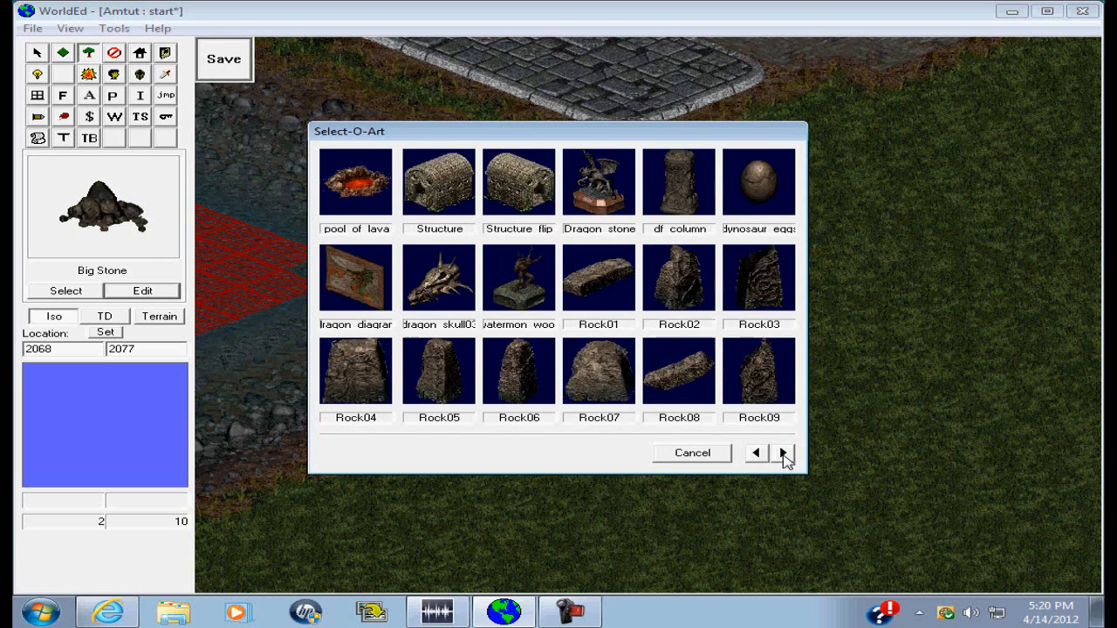
left_click(783, 454)
left_click(783, 454)
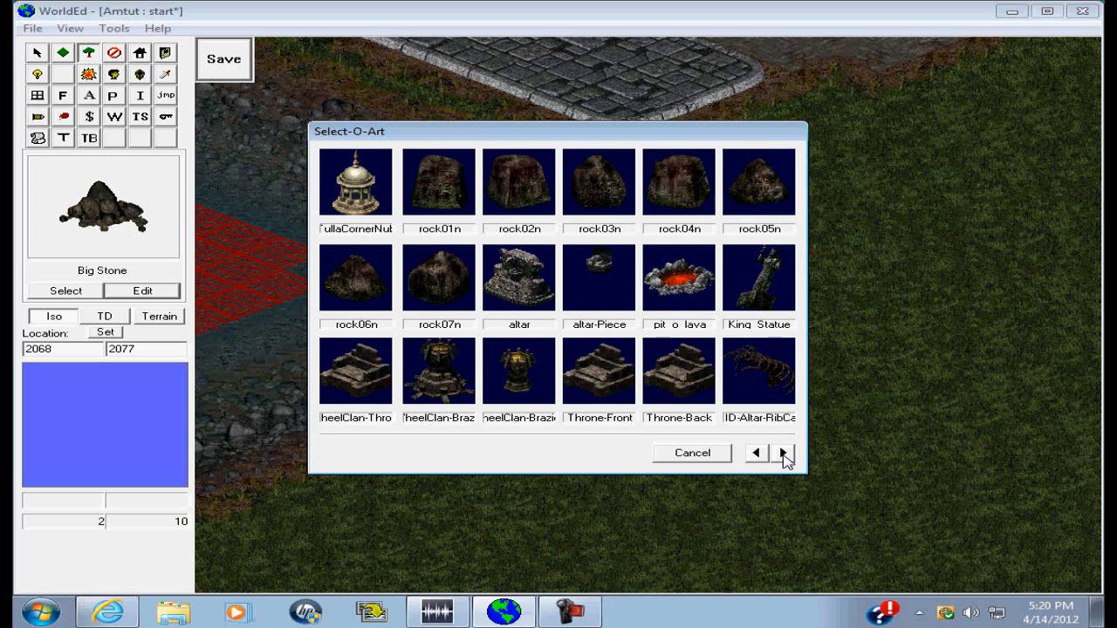
left_click(755, 453)
left_click(756, 453)
left_click(756, 453)
left_click(755, 453)
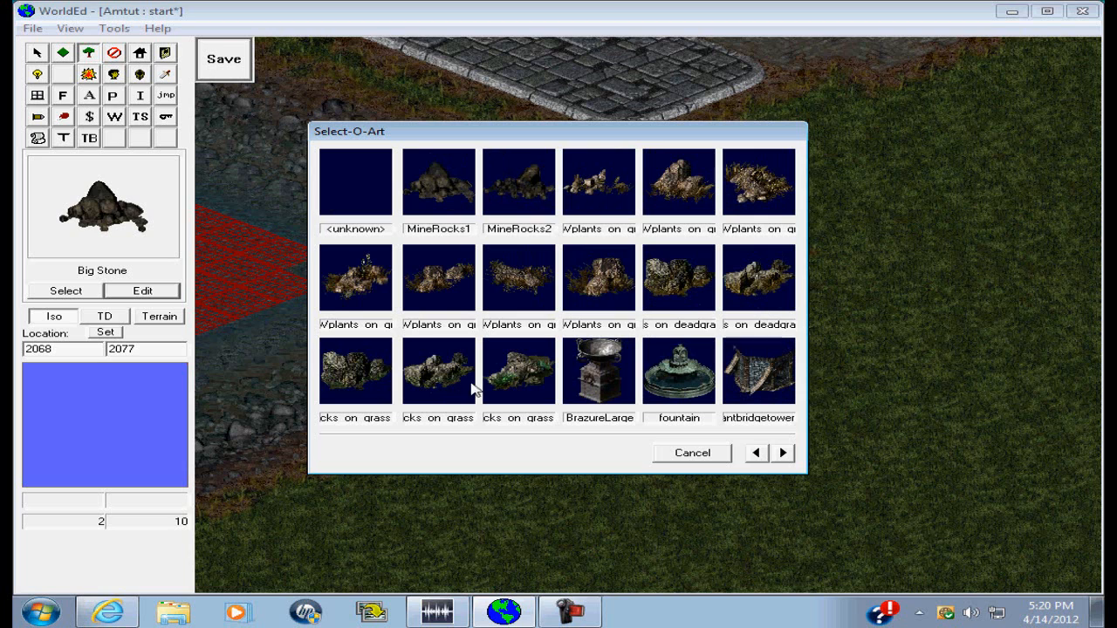
left_click(355, 389)
left_click(535, 393)
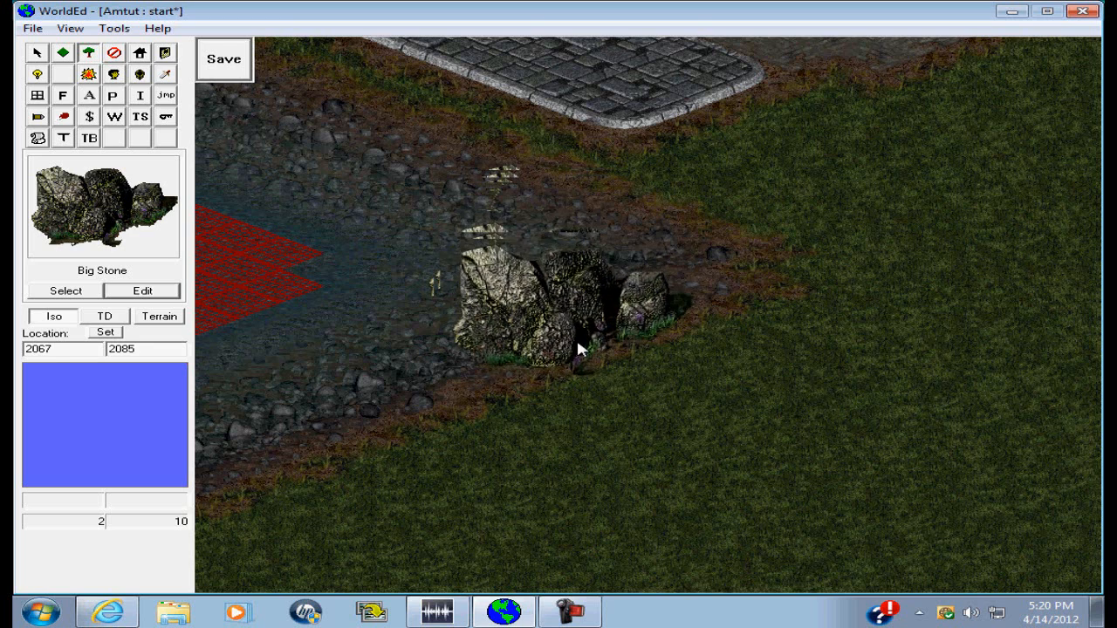
- Choose the Plant scenery prototype for placement near the large rocks at the pond's end
left_click(90, 293)
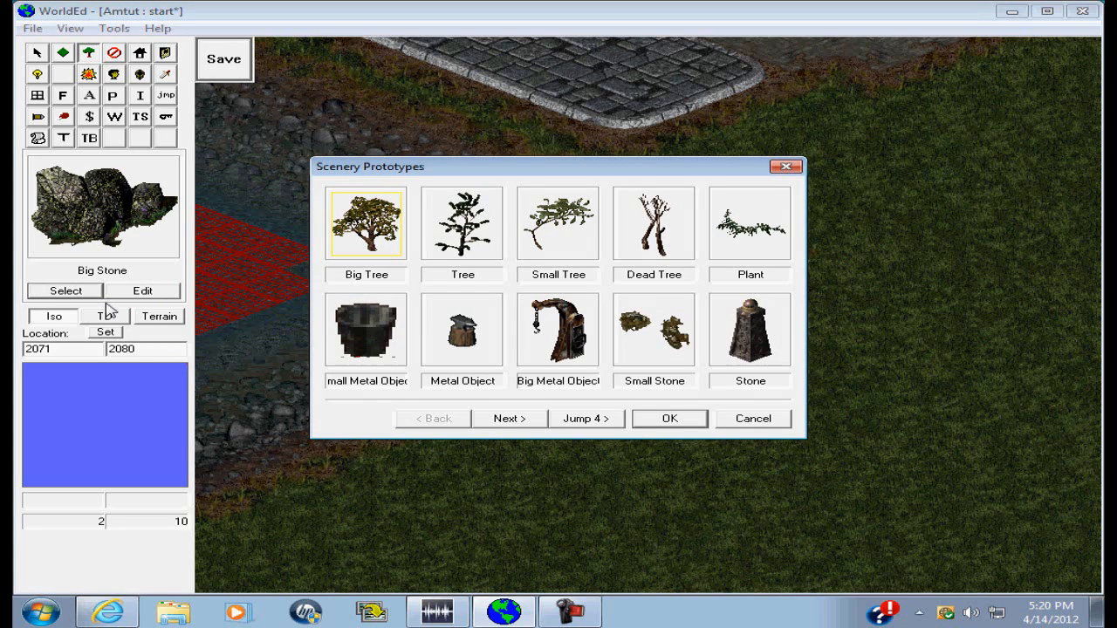
left_click(733, 247)
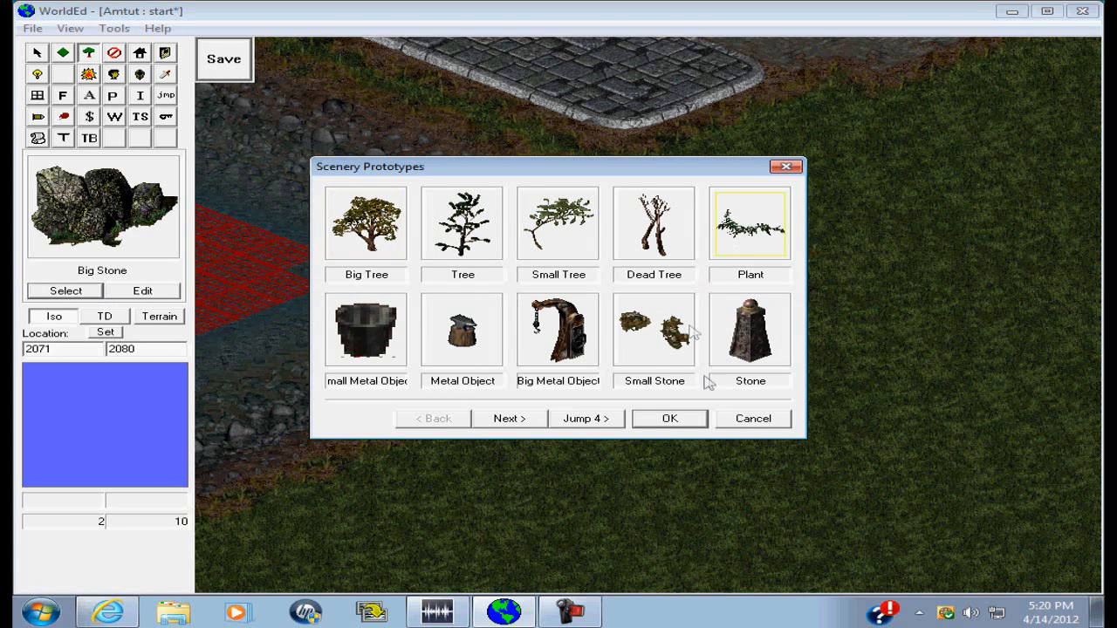
left_click(696, 417)
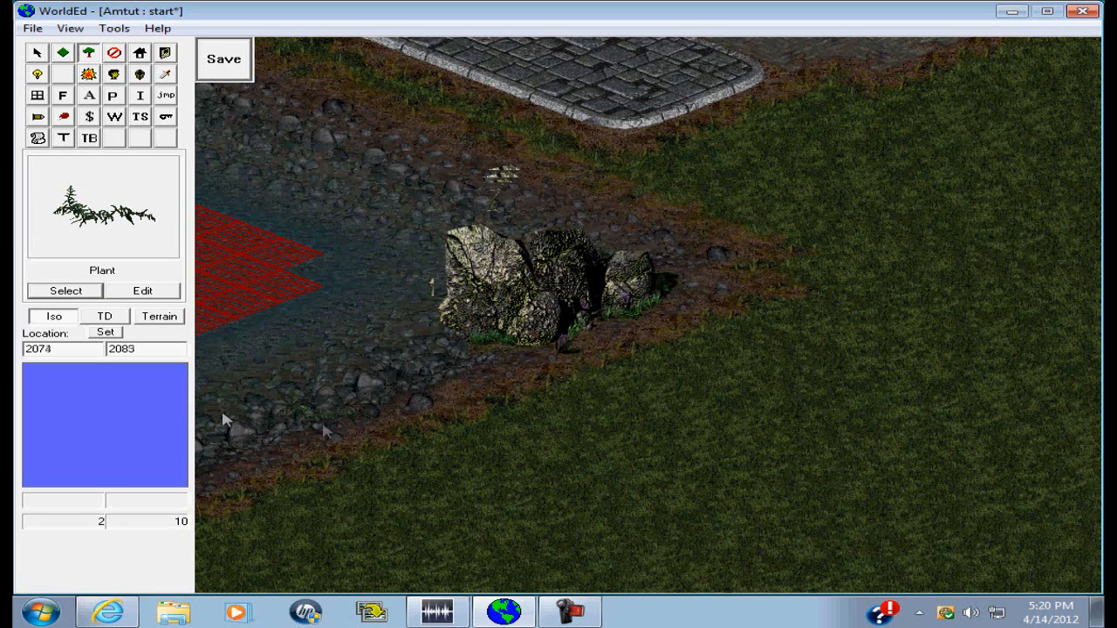
left_click(68, 294)
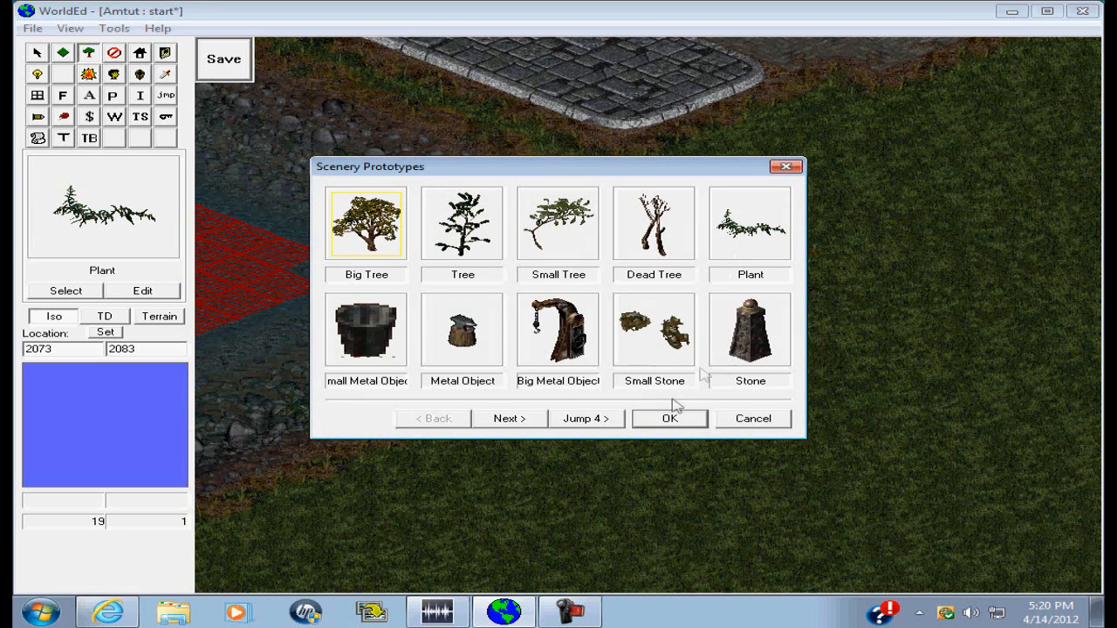
left_click(687, 420)
left_click(97, 290)
left_click(726, 229)
left_click(673, 424)
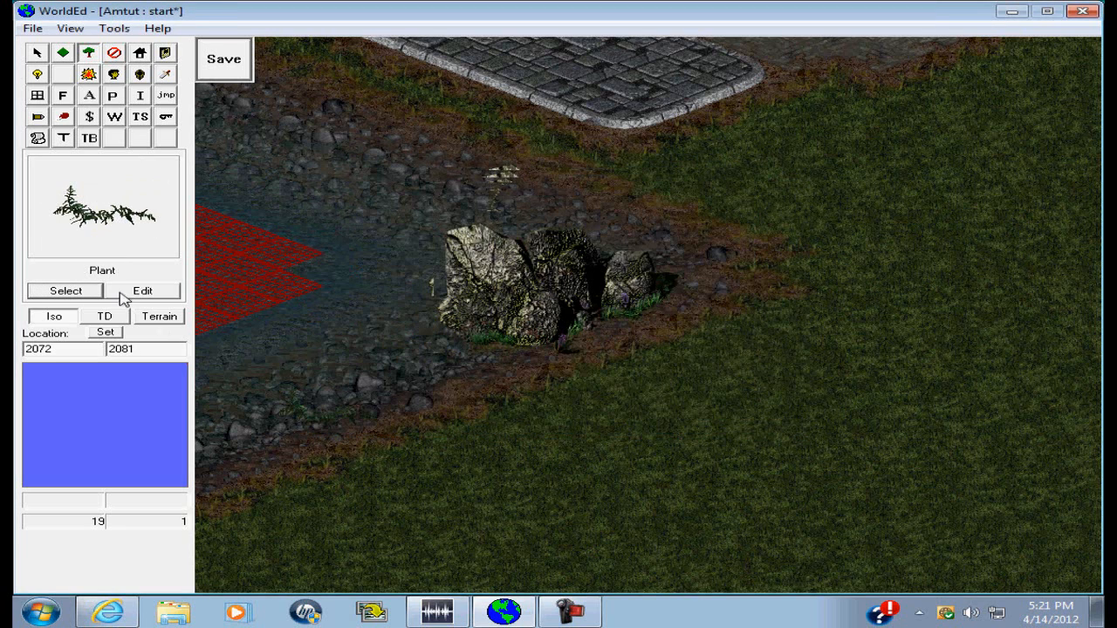
- Override the Plant prototype's art with the leafy bush image and place bushes in the shallows near the large rocks
left_click(122, 293)
left_click(491, 299)
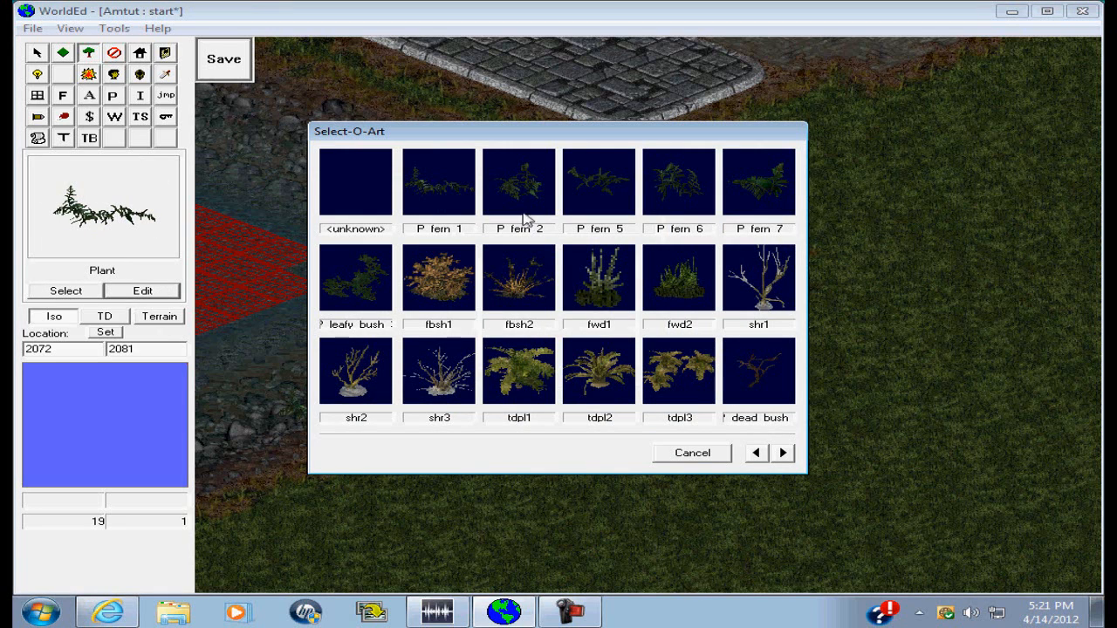
left_click(355, 280)
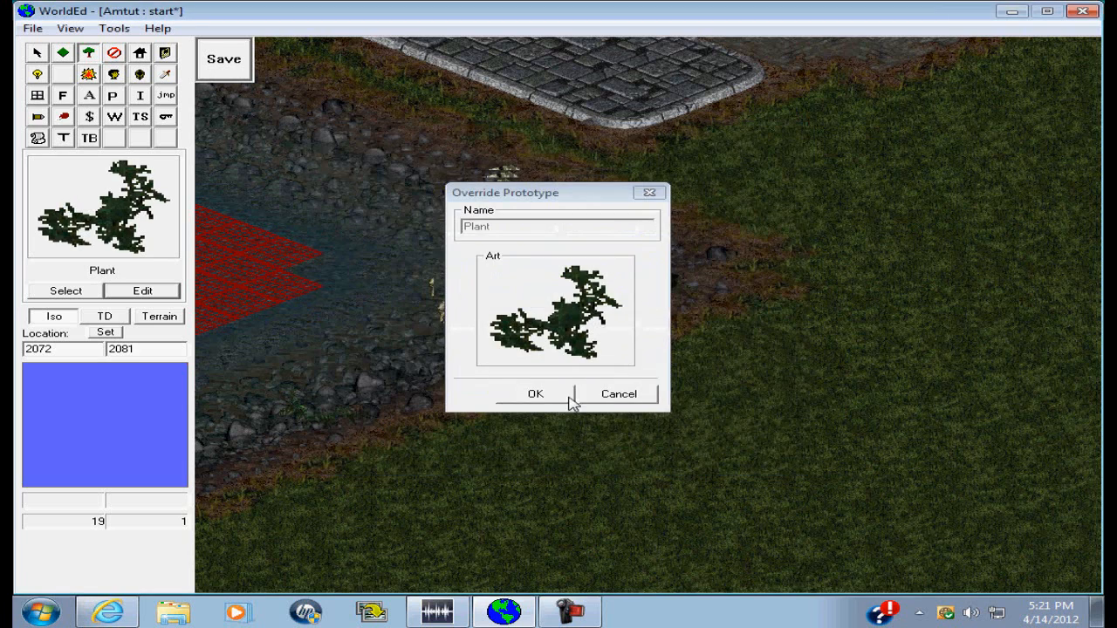
left_click(569, 398)
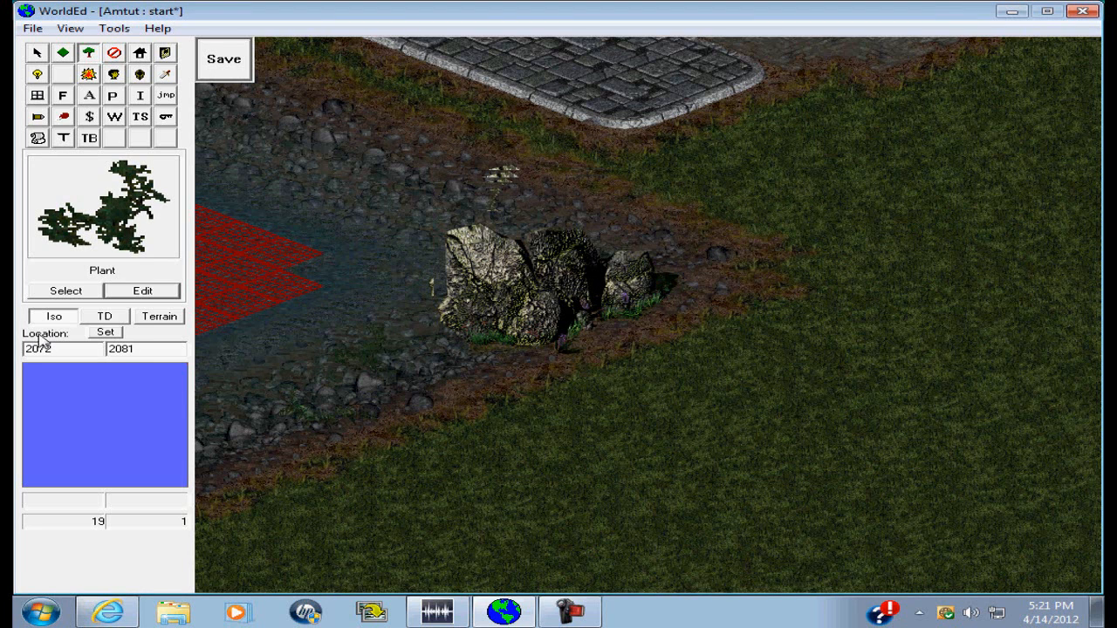
- Place a Tree scenery object on the stony shore at the pond's far end, near the Big Tree
left_click(88, 293)
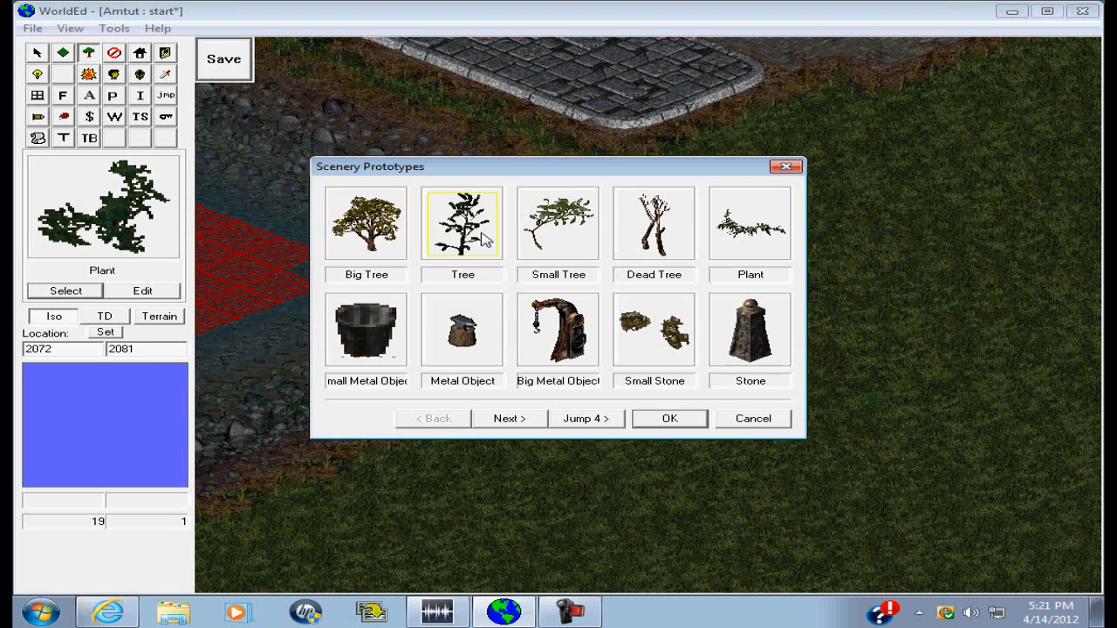
left_click(669, 420)
key("Left")
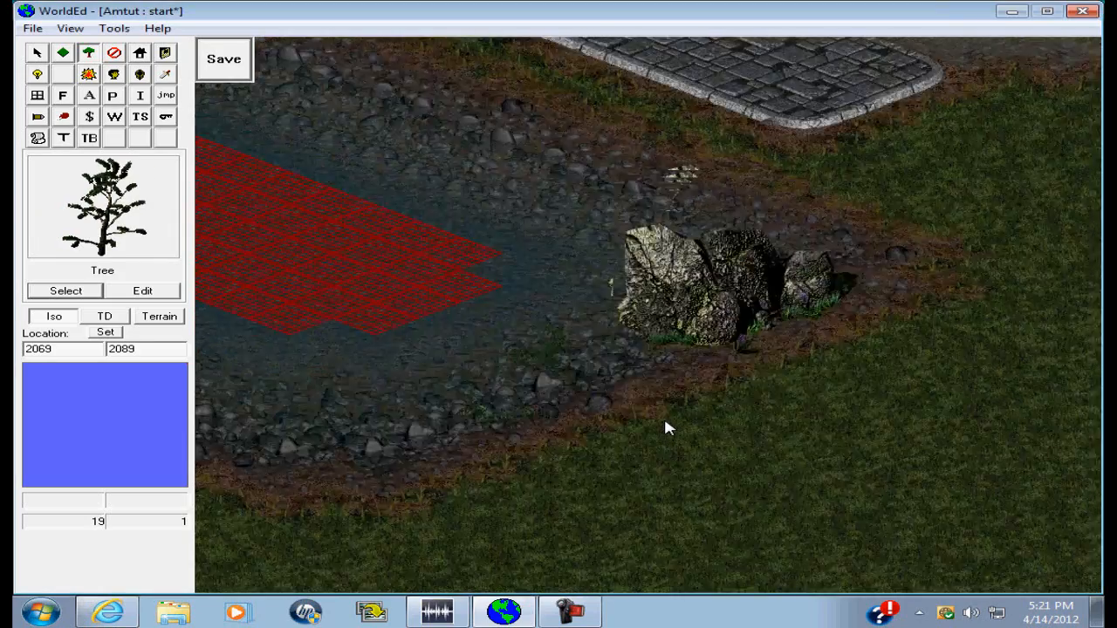
key("Left")
key("Left")
key("Left")
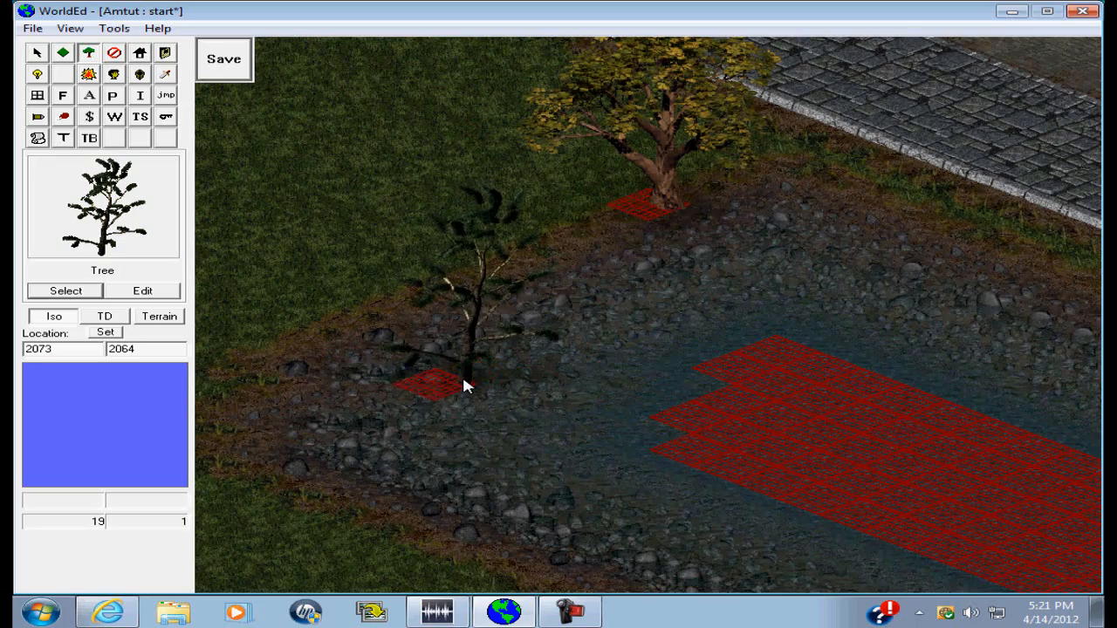
- Reselect the Tree scenery prototype for placement on the pond shore beside the paved path
key("Right")
key("Right")
key("Right")
key("Right")
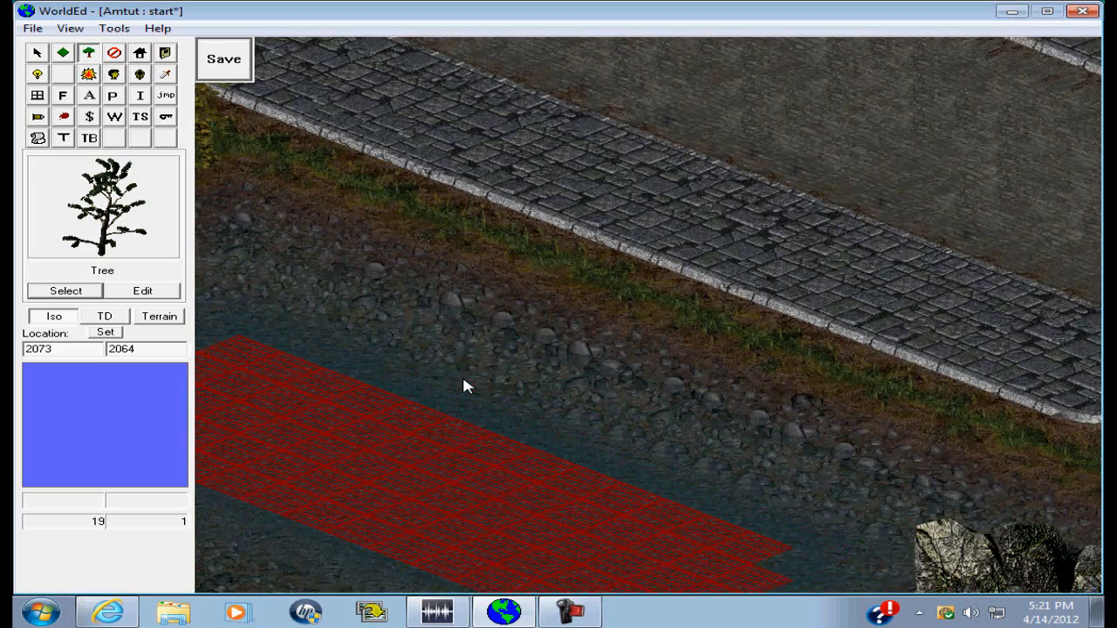
left_click(67, 291)
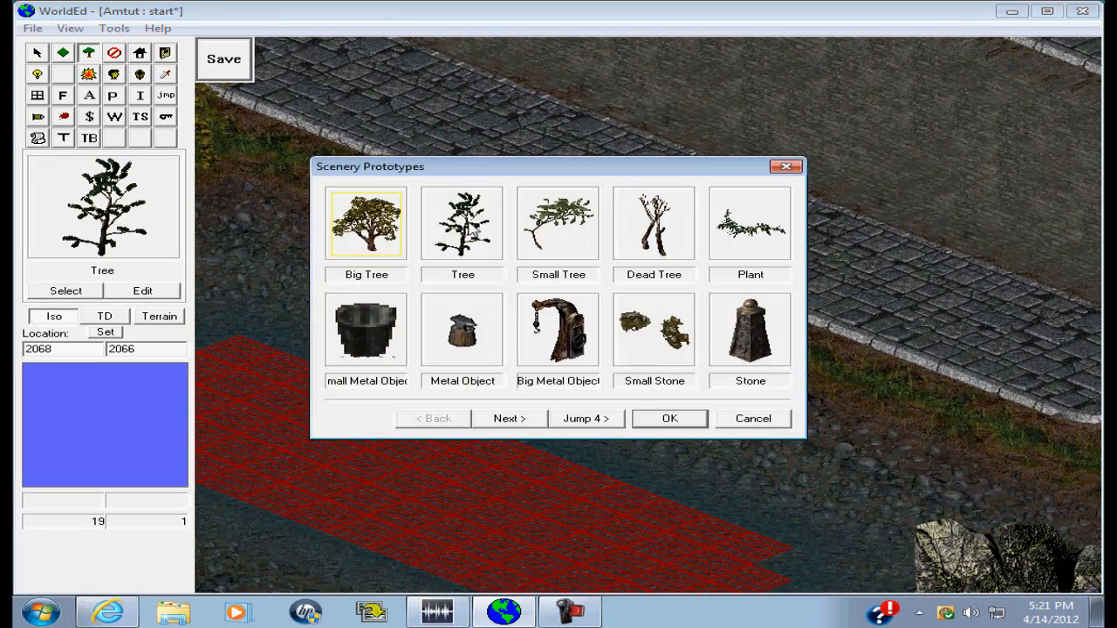
left_click(682, 420)
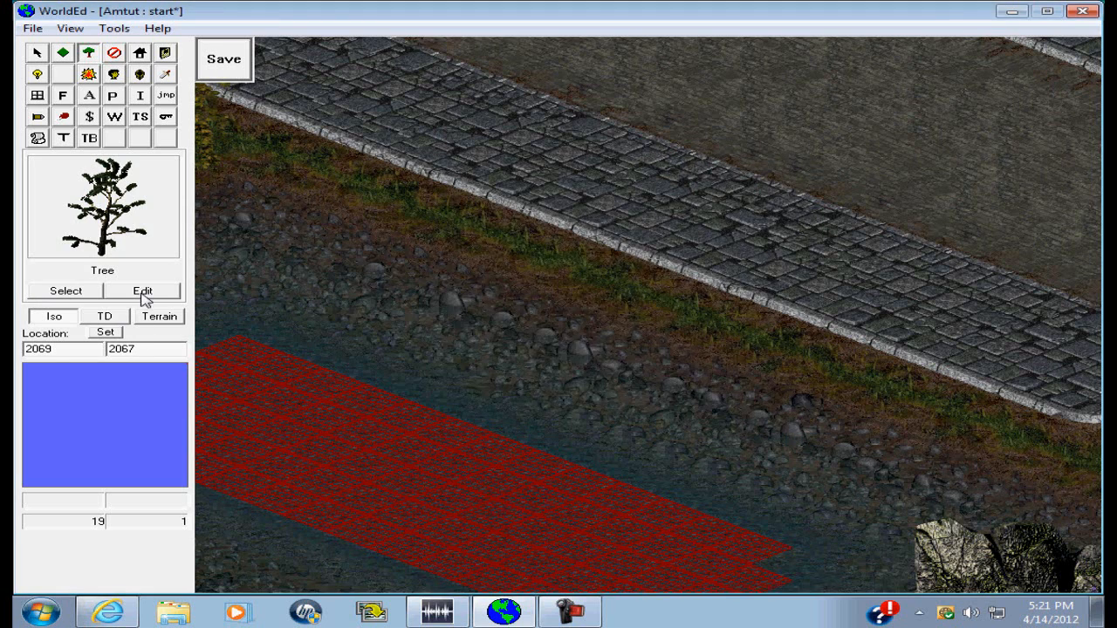
- Override the Tree prototype's art with the red T willow 2 image and place it on the stony shore beside the path
left_click(142, 292)
left_click(519, 325)
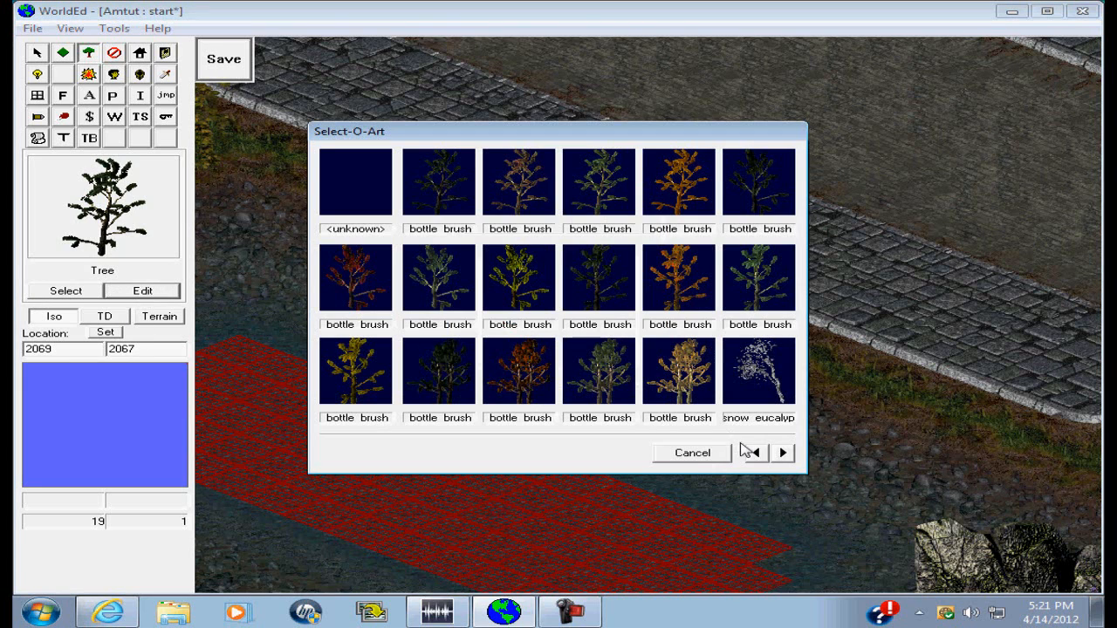
left_click(781, 452)
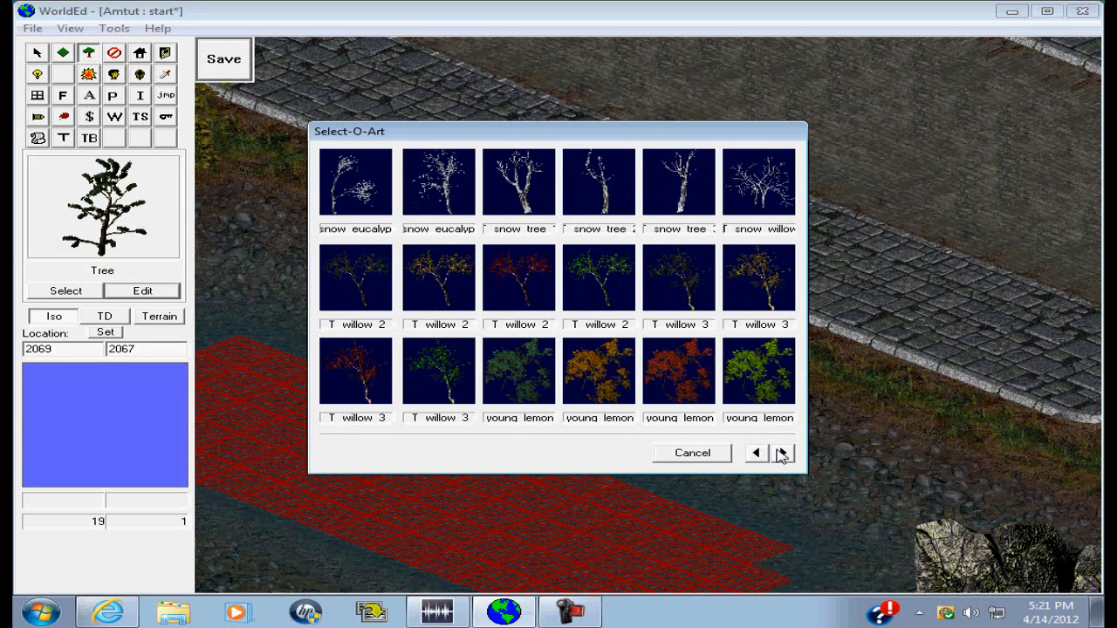
left_click(781, 453)
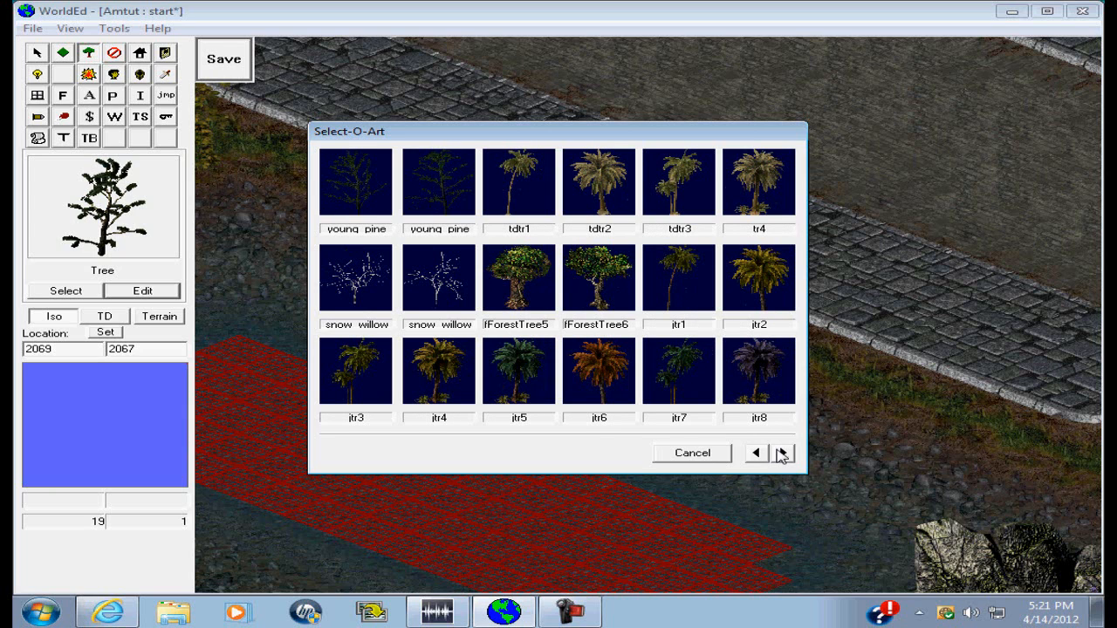
left_click(758, 453)
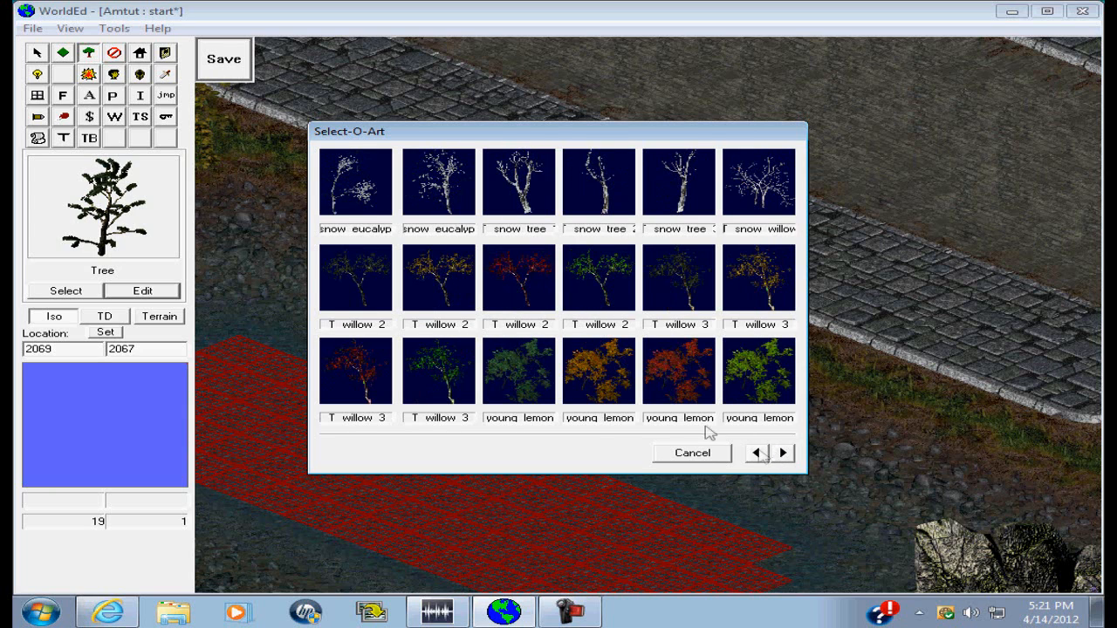
left_click(526, 288)
left_click(521, 392)
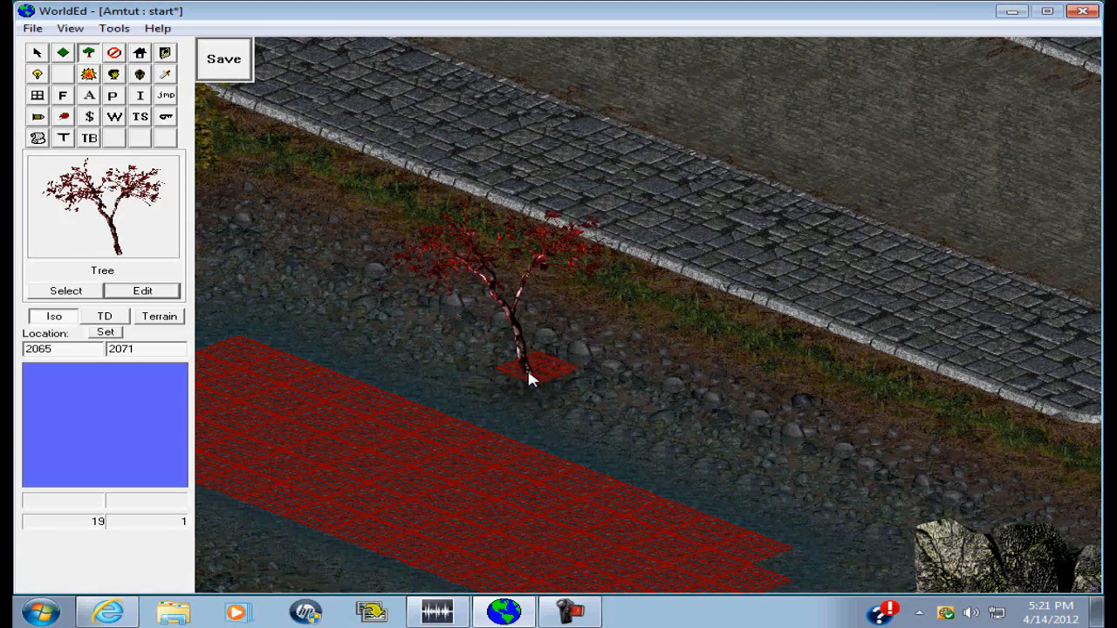
- Look over the scenery placed around the pond, switching to the selection tool
key("Down")
key("Right")
key("Down")
key("Left")
key("Down")
key("Left")
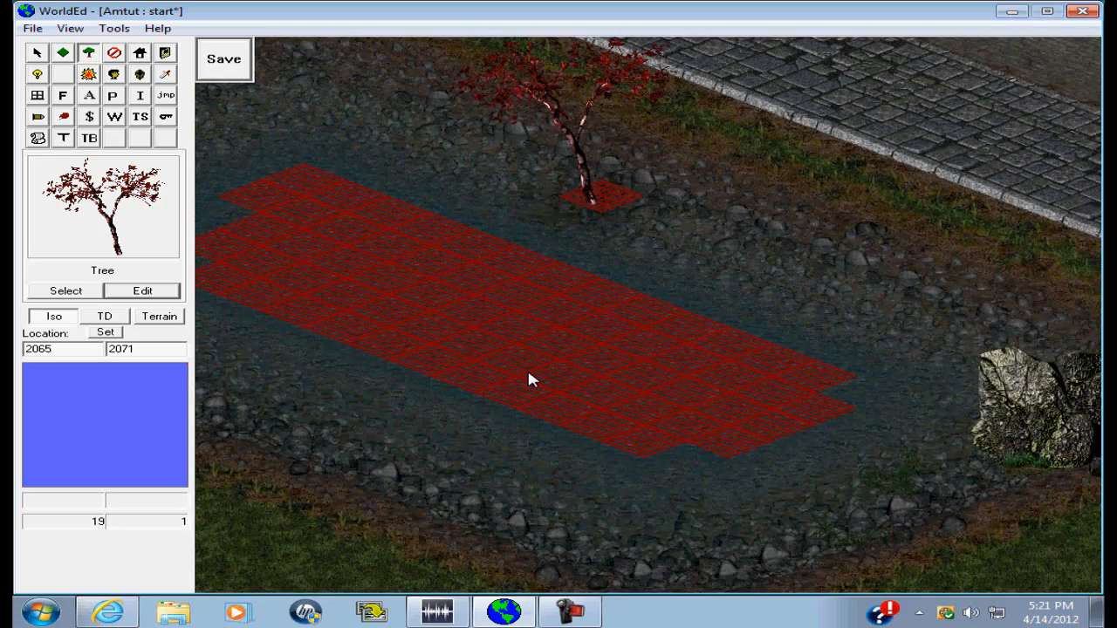
key("Down")
key("Right")
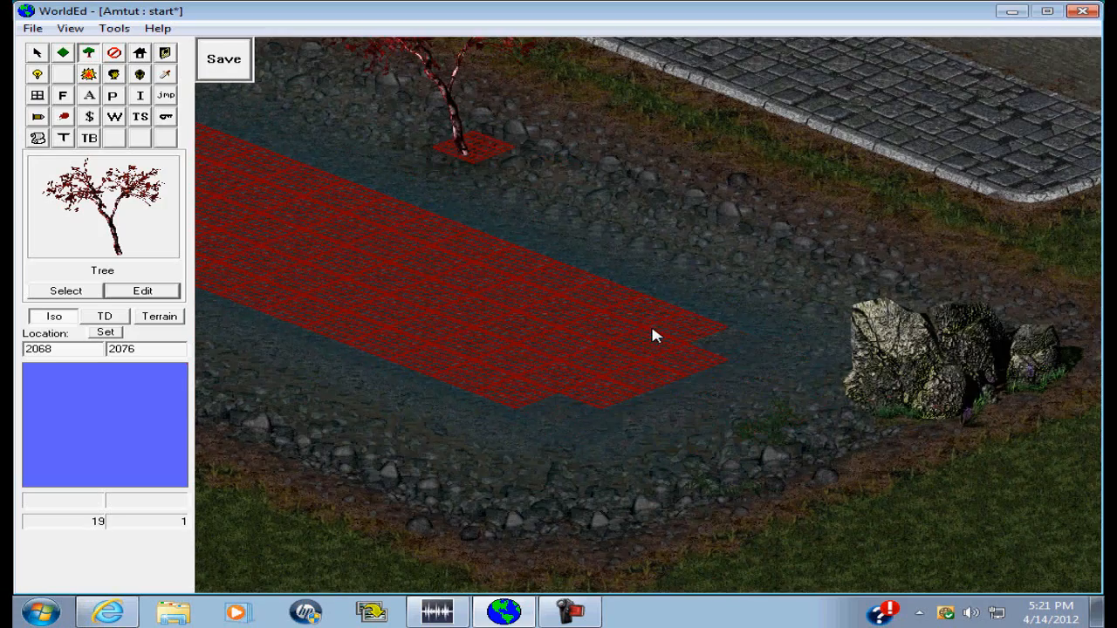
left_click(33, 56)
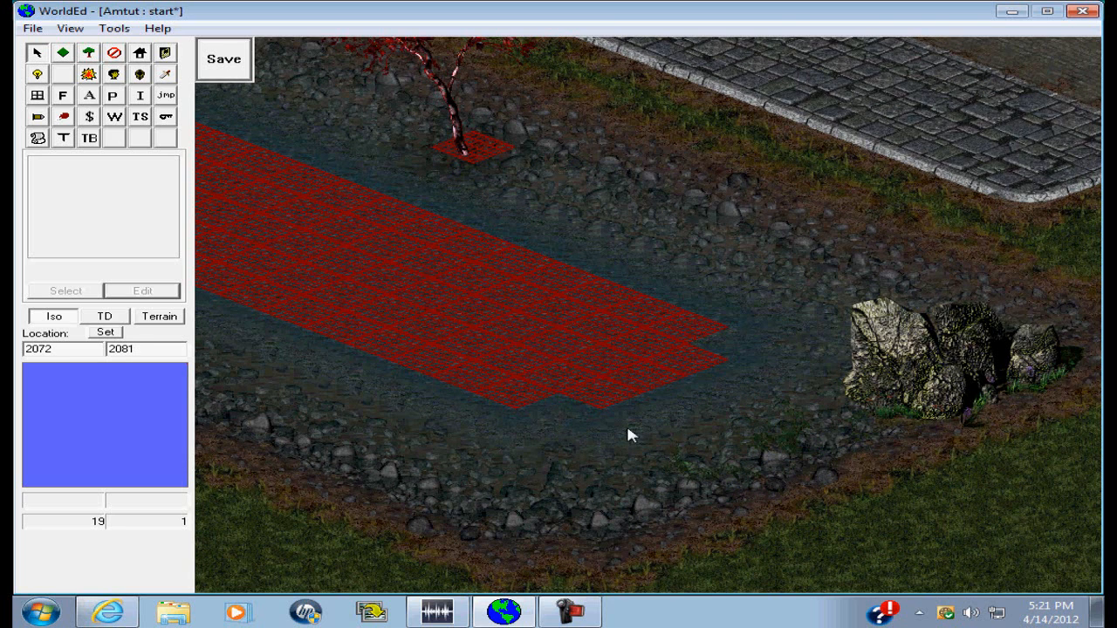
key("Up")
key("Left")
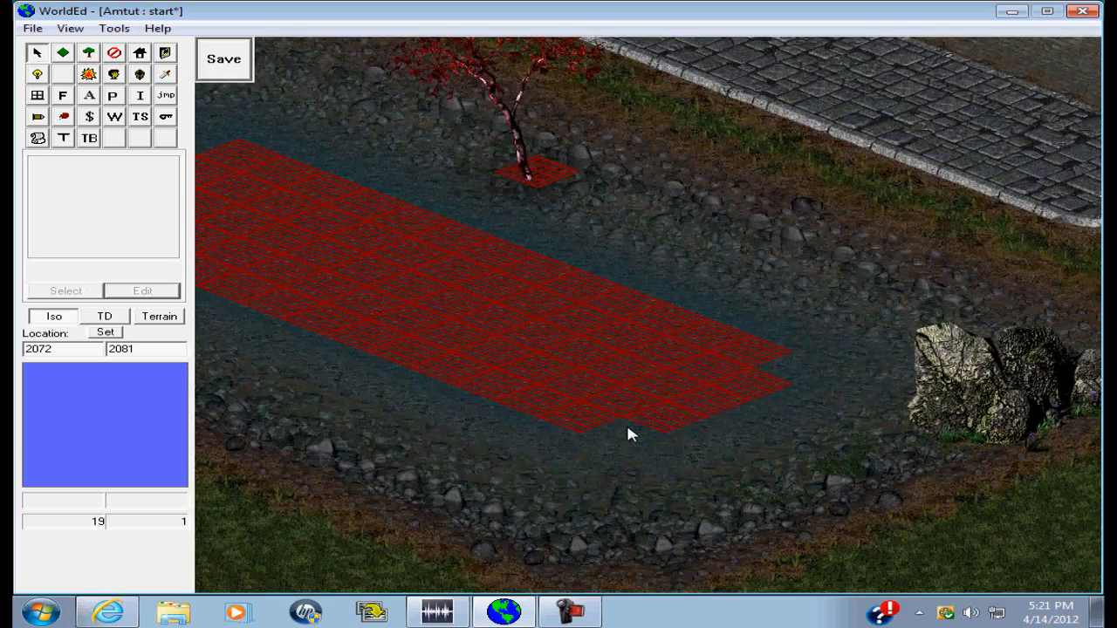
key("Up")
key("Left")
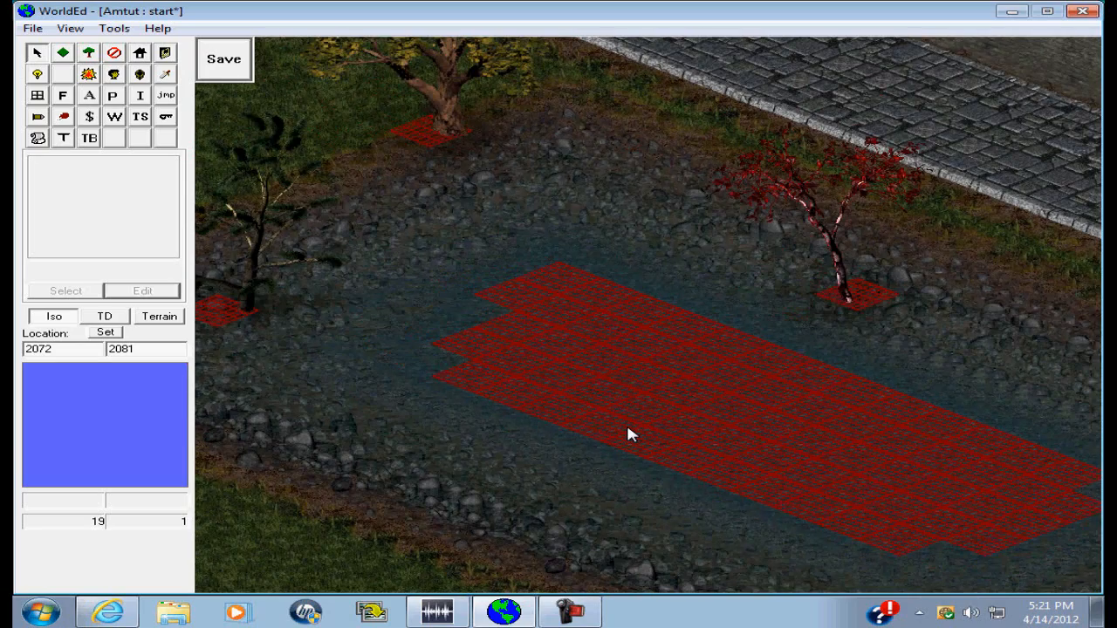
- Choose the Metal Object scenery prototype for placement on the street corners by the buildings
key("Up")
key("Left")
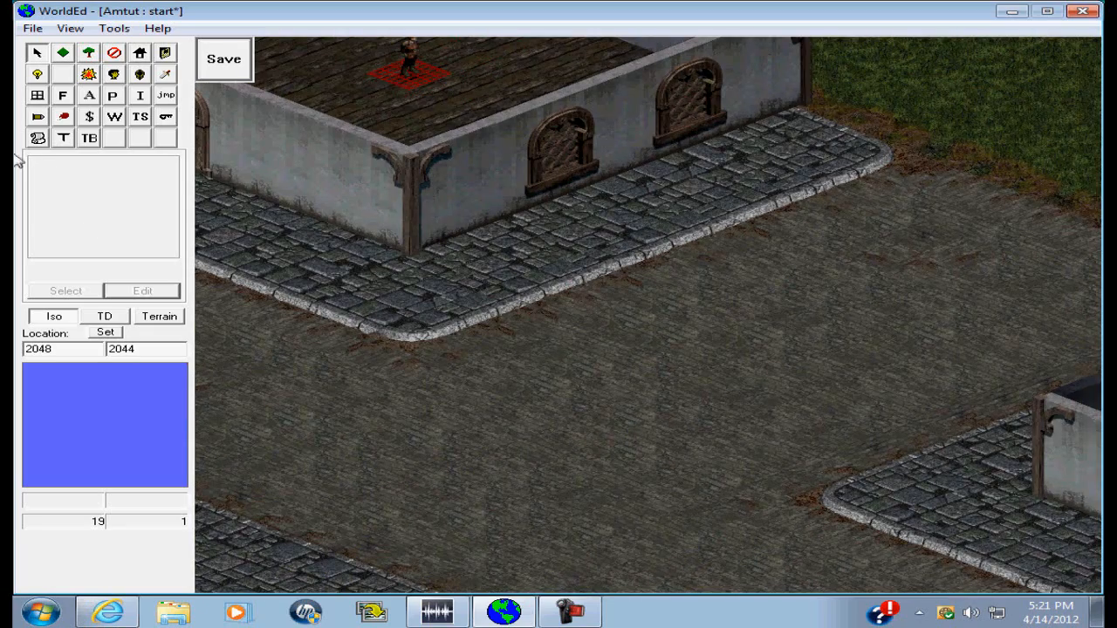
left_click(89, 54)
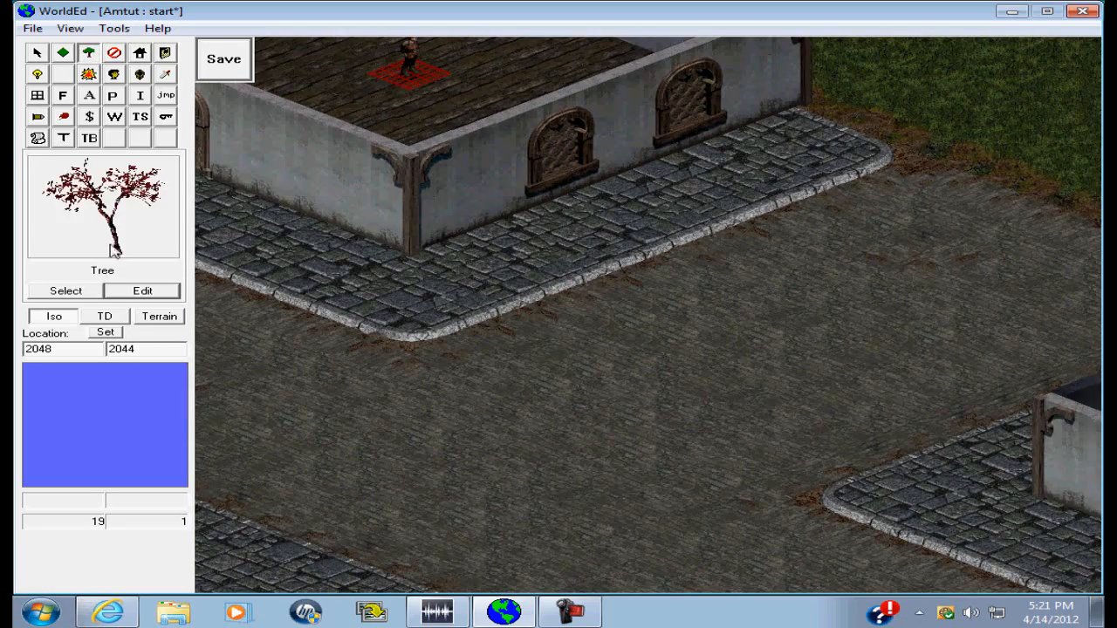
left_click(81, 295)
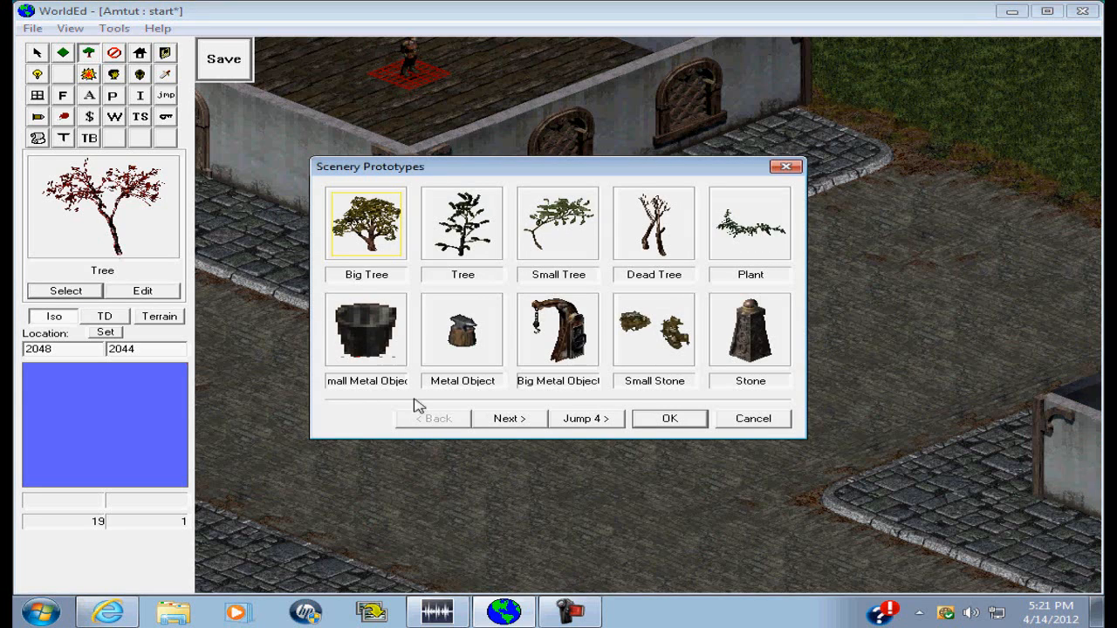
left_click(510, 421)
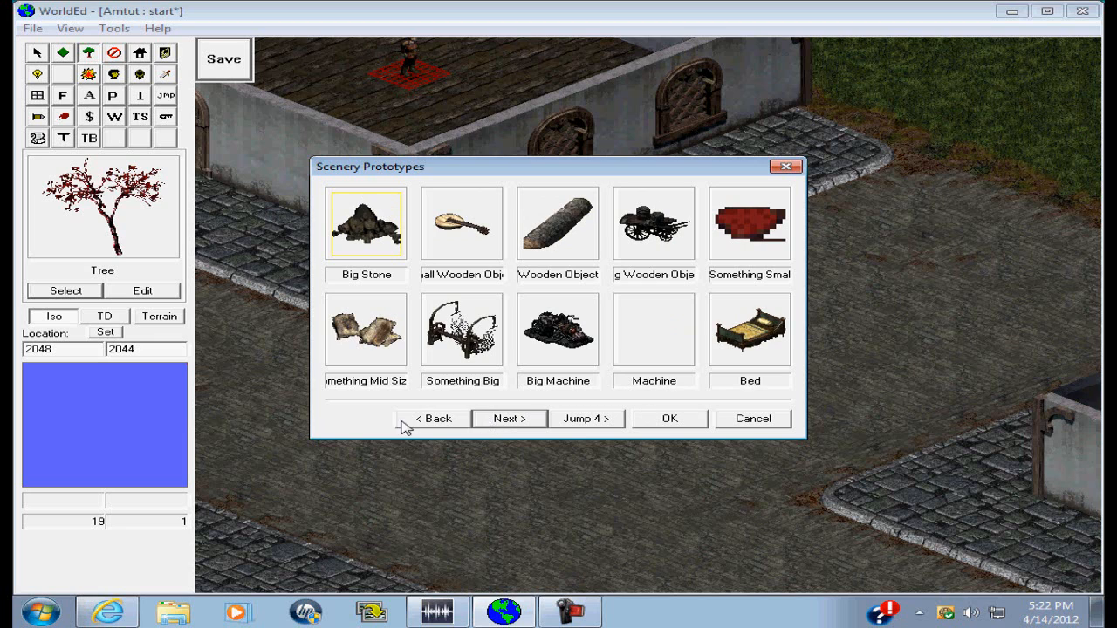
left_click(438, 420)
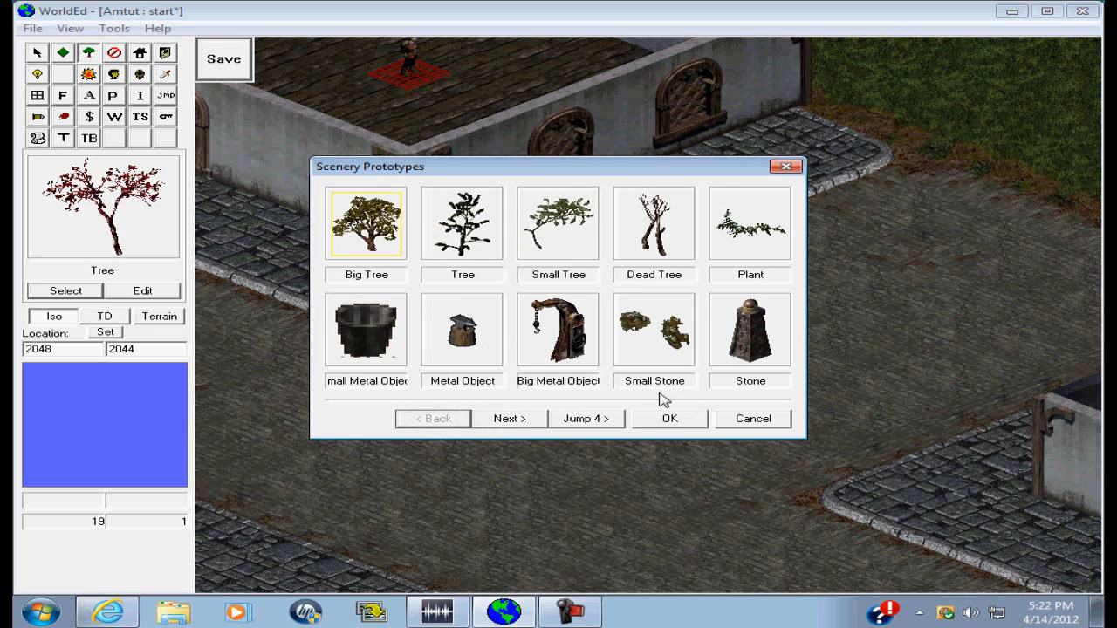
left_click(460, 330)
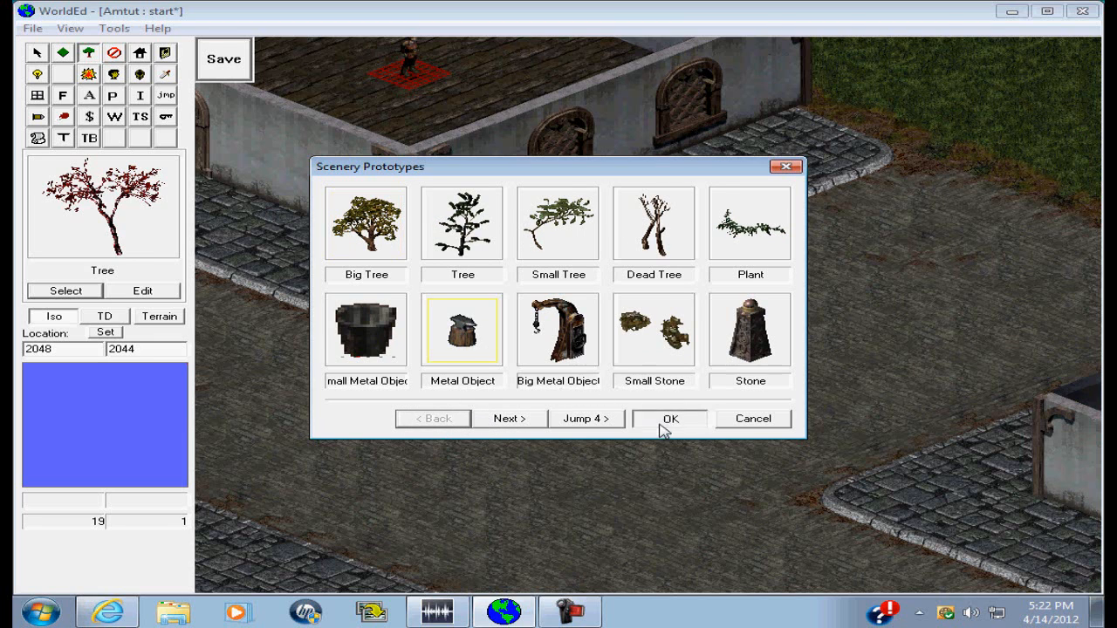
left_click(669, 419)
- Override the Metal Object prototype's art with StreetLamp1 and place a lamp on each of the two facing sidewalk corners
left_click(144, 293)
left_click(513, 316)
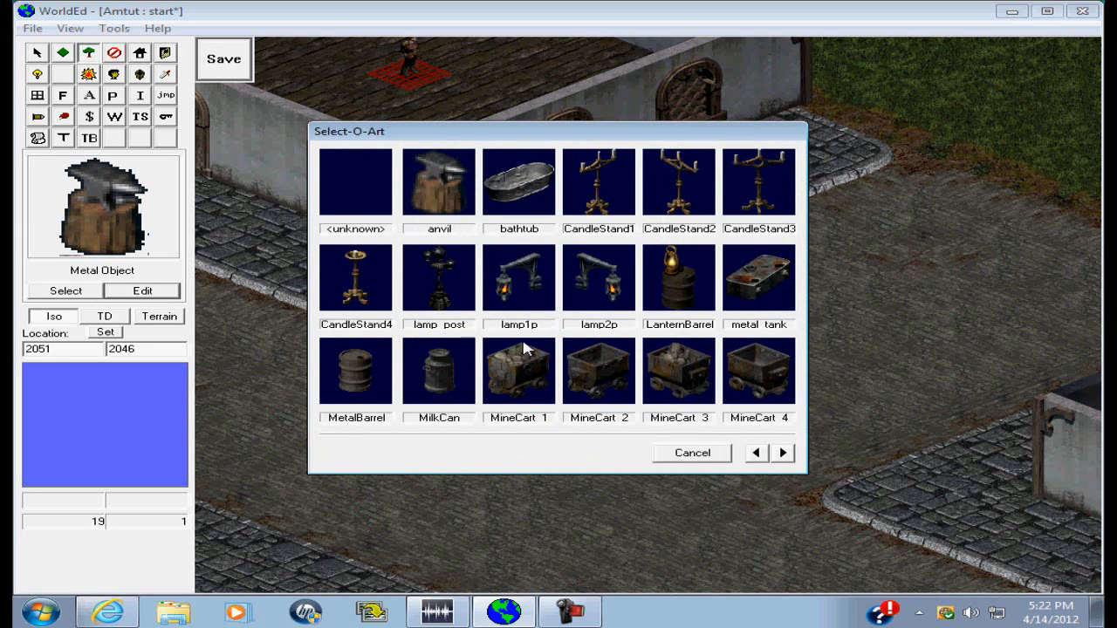
left_click(784, 452)
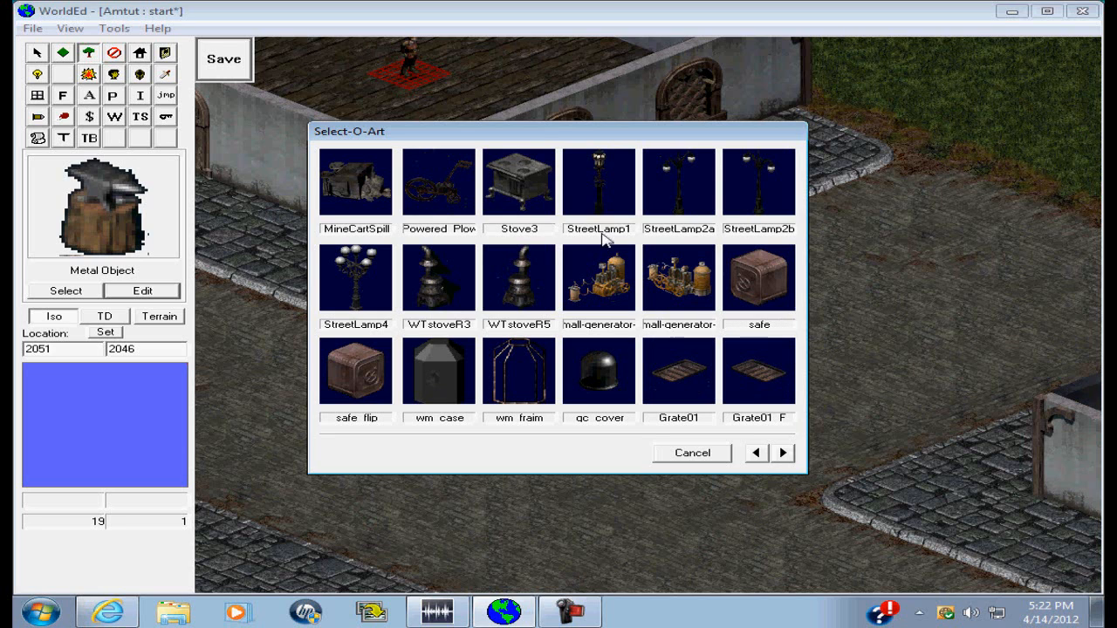
left_click(596, 175)
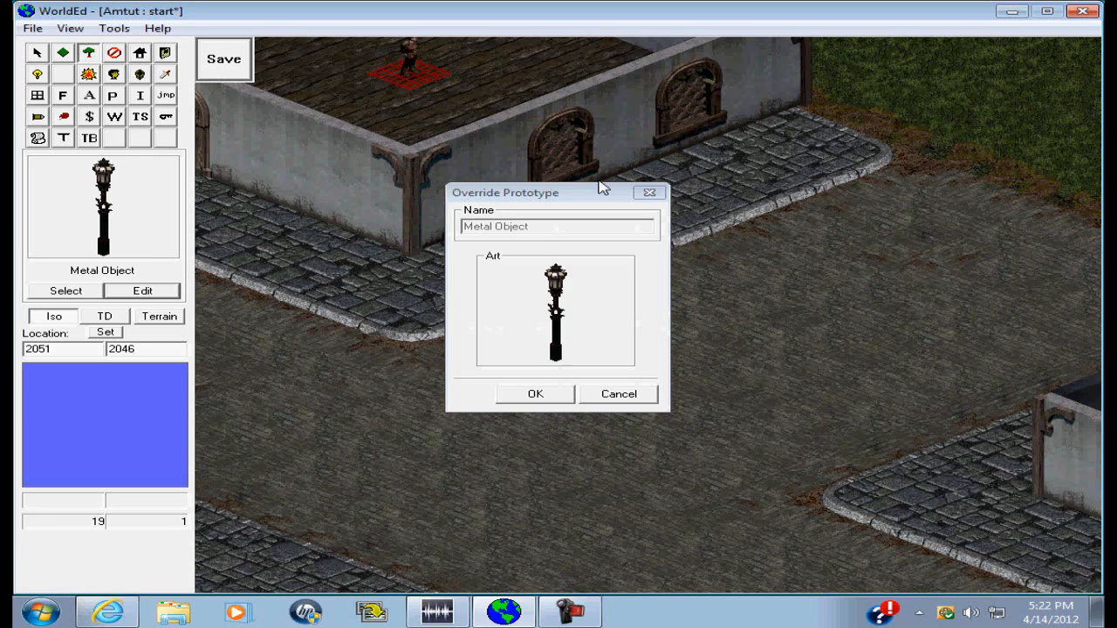
left_click(535, 394)
left_click(414, 323)
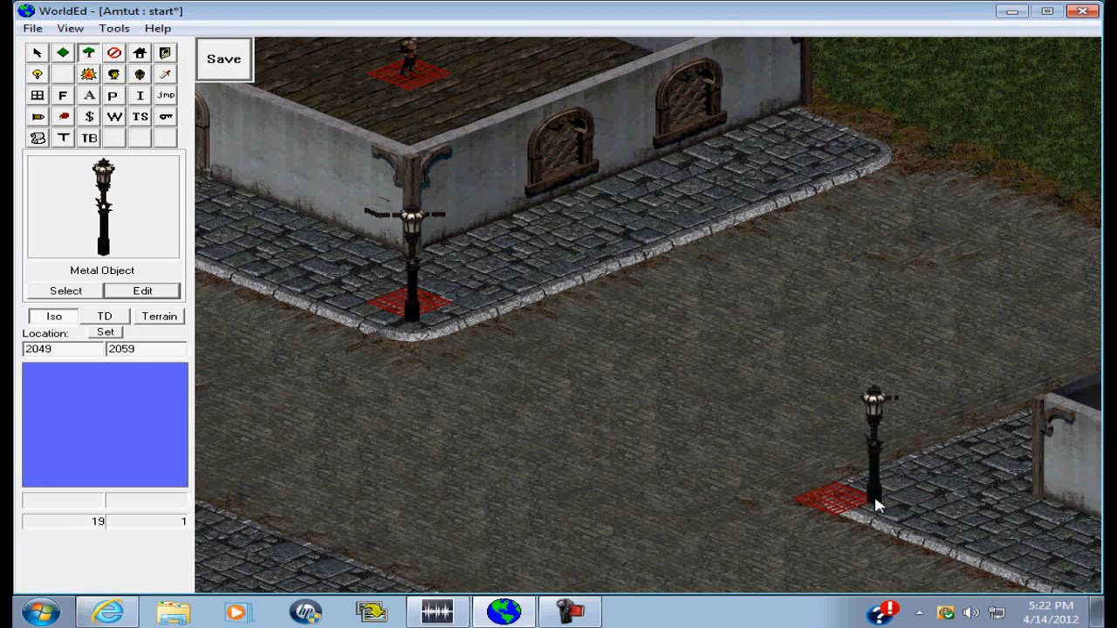
left_click(868, 499)
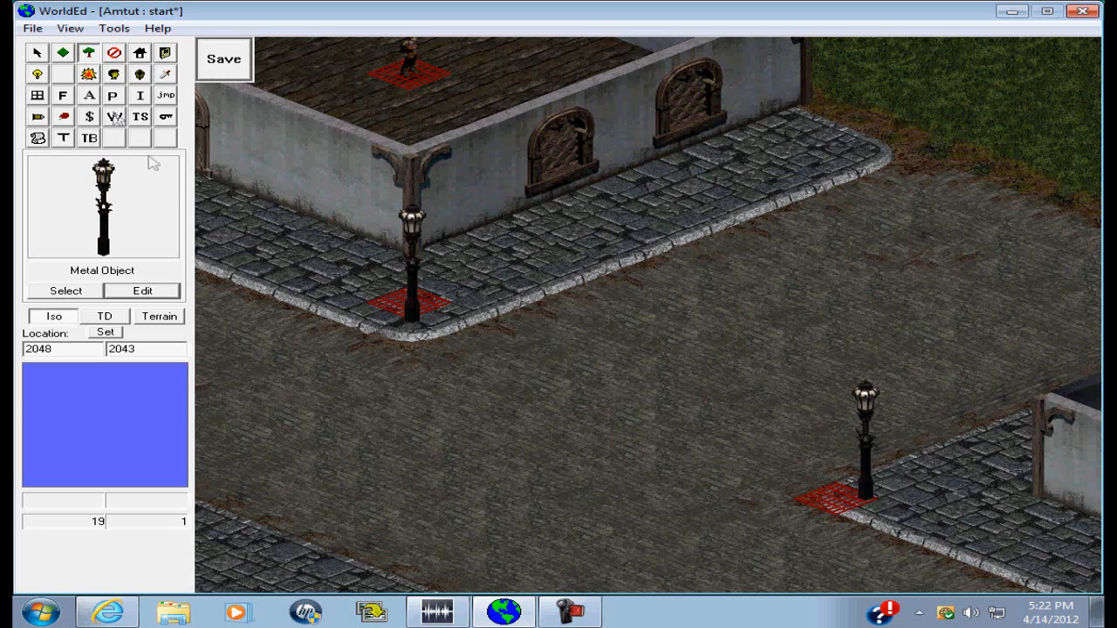
- Nudge the street lamp at the upper building's corner slightly so it stands at the sidewalk's edge
left_click(37, 52)
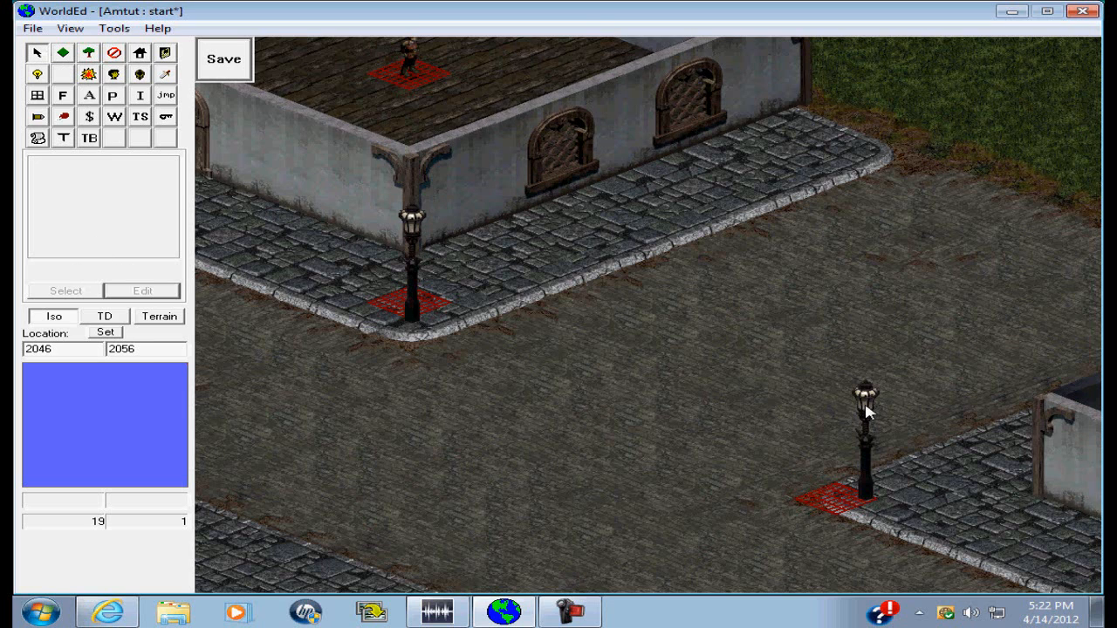
mouse_move(408, 228)
left_mouse_down()
mouse_move(410, 258)
mouse_move(405, 224)
left_mouse_up()
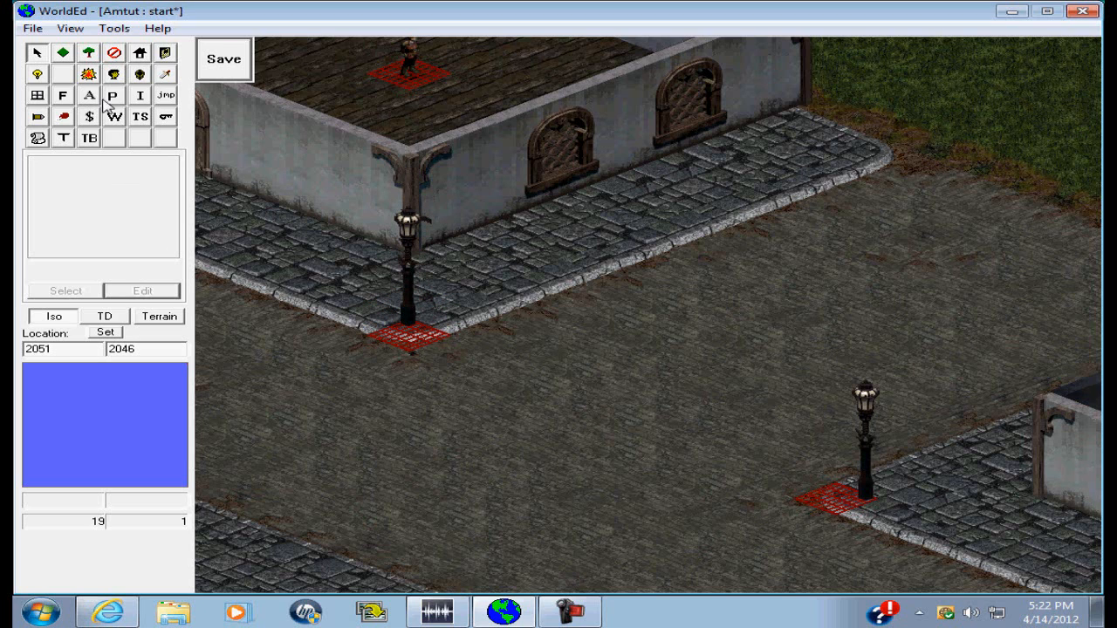
- Choose the Light scenery prototype listed after Ice Storm for placement
left_click(88, 52)
left_click(94, 293)
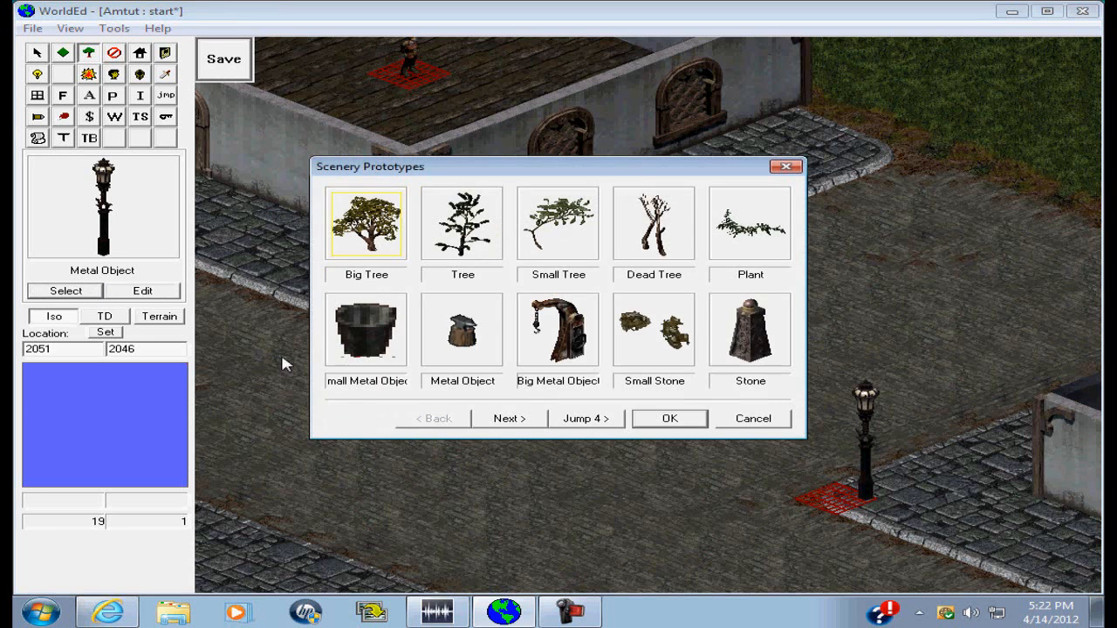
left_click(496, 423)
left_click(508, 418)
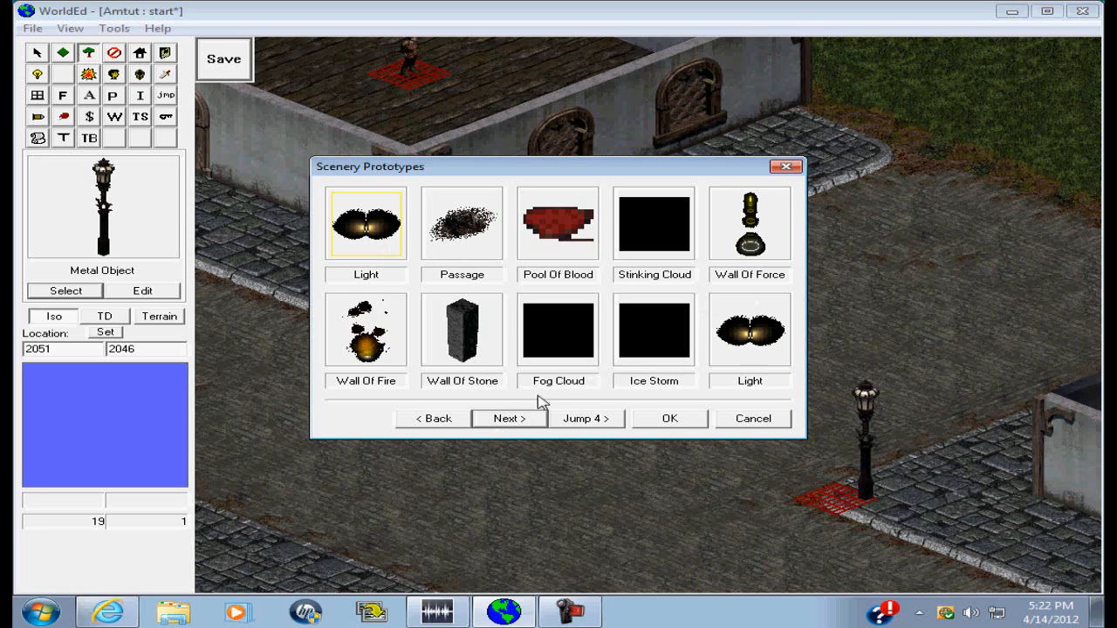
left_click(737, 343)
left_click(664, 421)
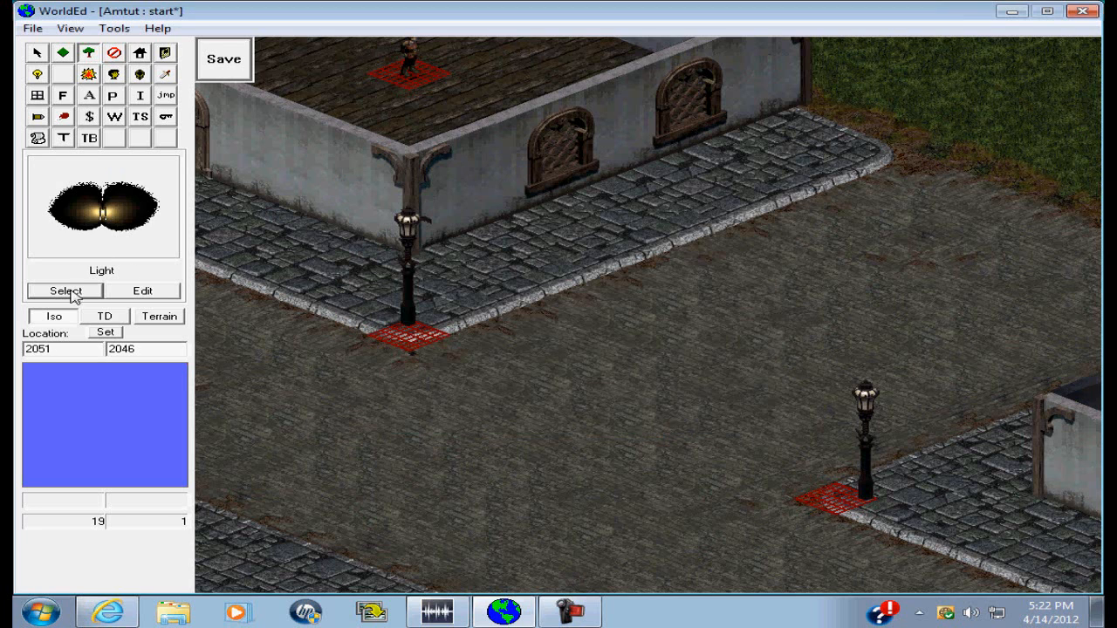
left_click(66, 293)
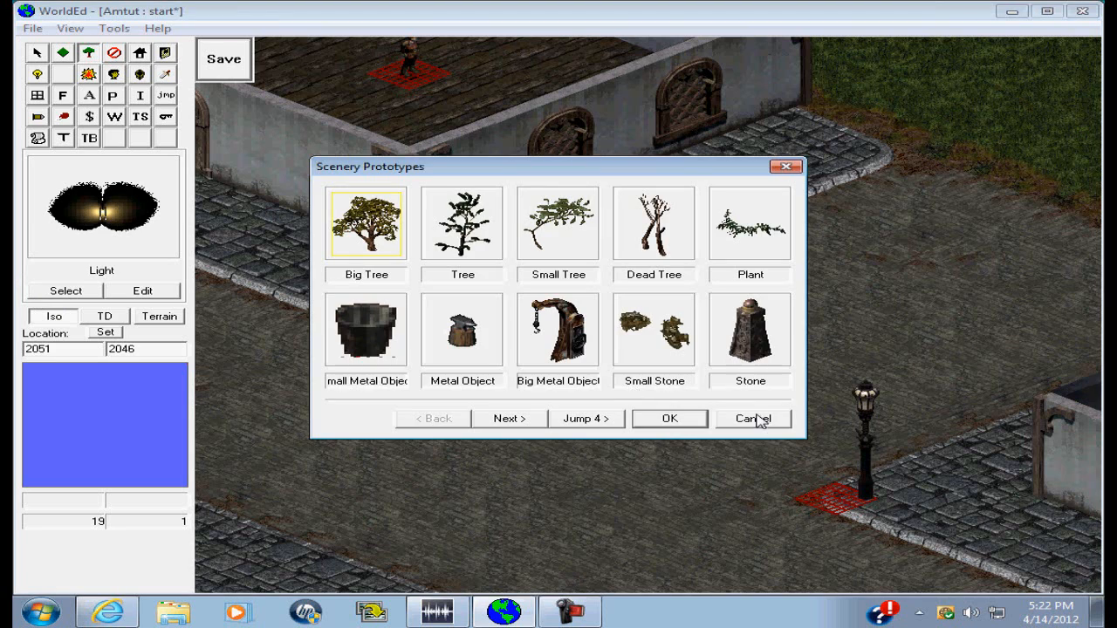
left_click(755, 420)
- Override the Light prototype's art with the lamp1p low-glow image and place two lights near the upper sidewalk's curb and on the road
left_click(143, 294)
left_click(586, 306)
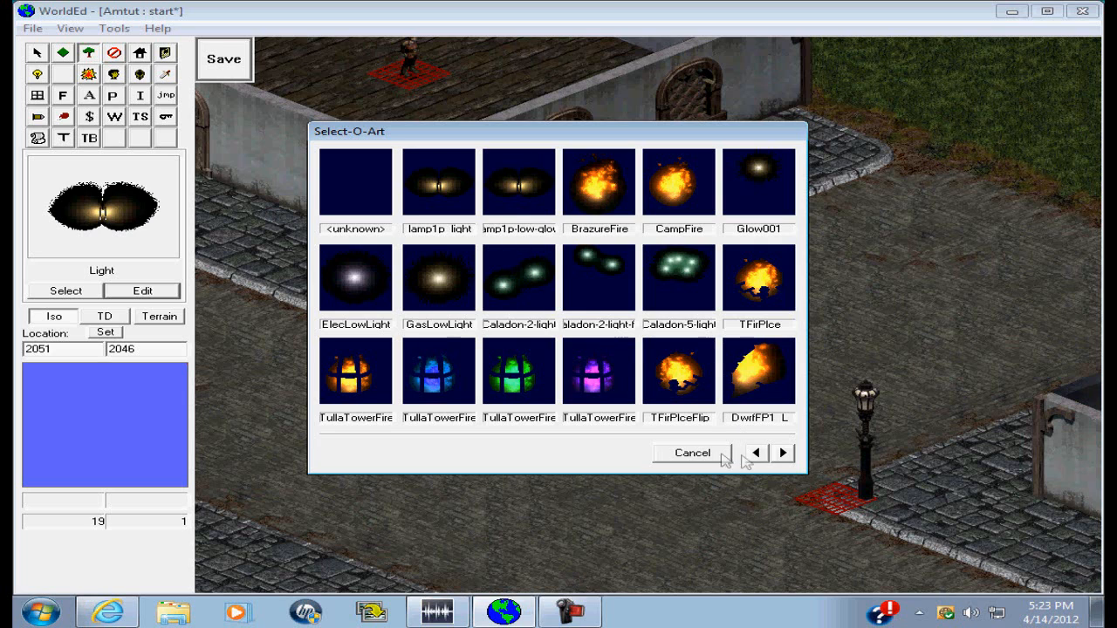
left_click(783, 453)
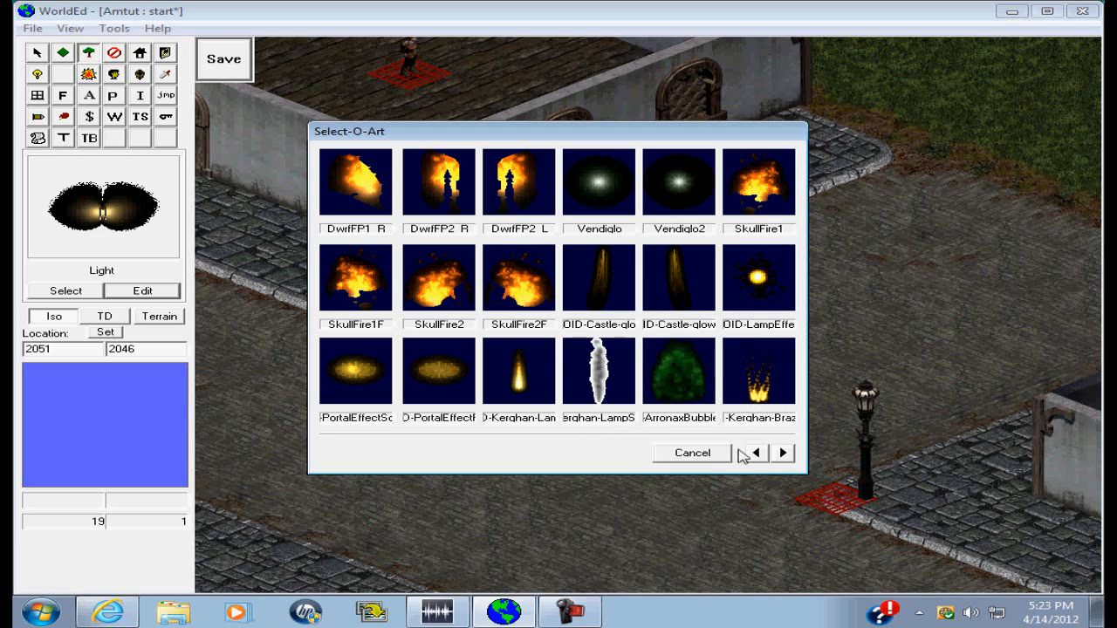
left_click(755, 454)
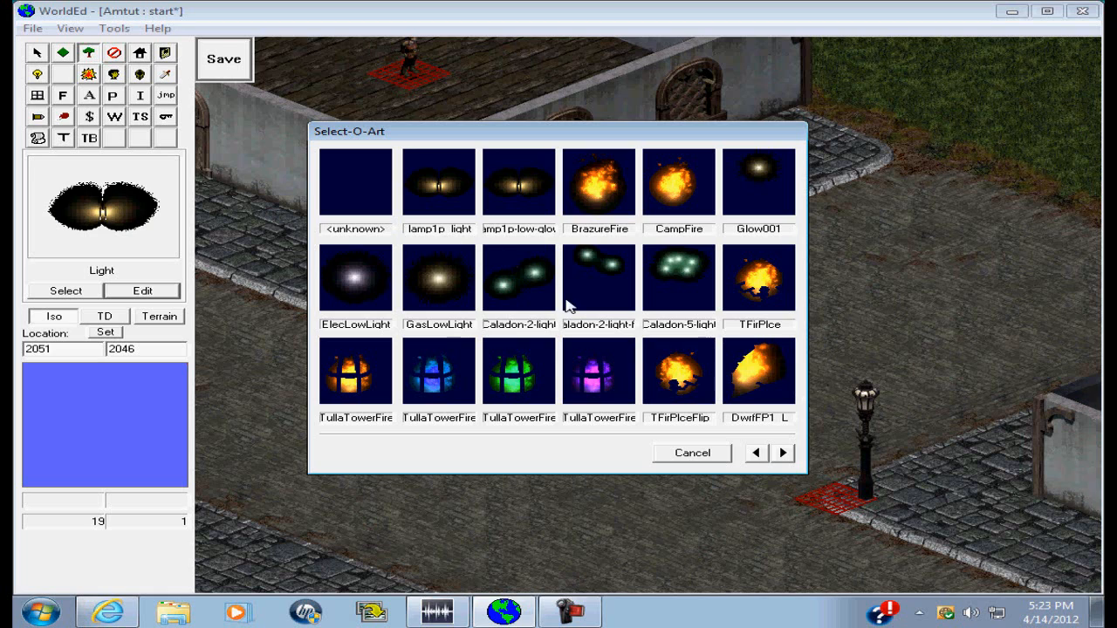
left_click(500, 194)
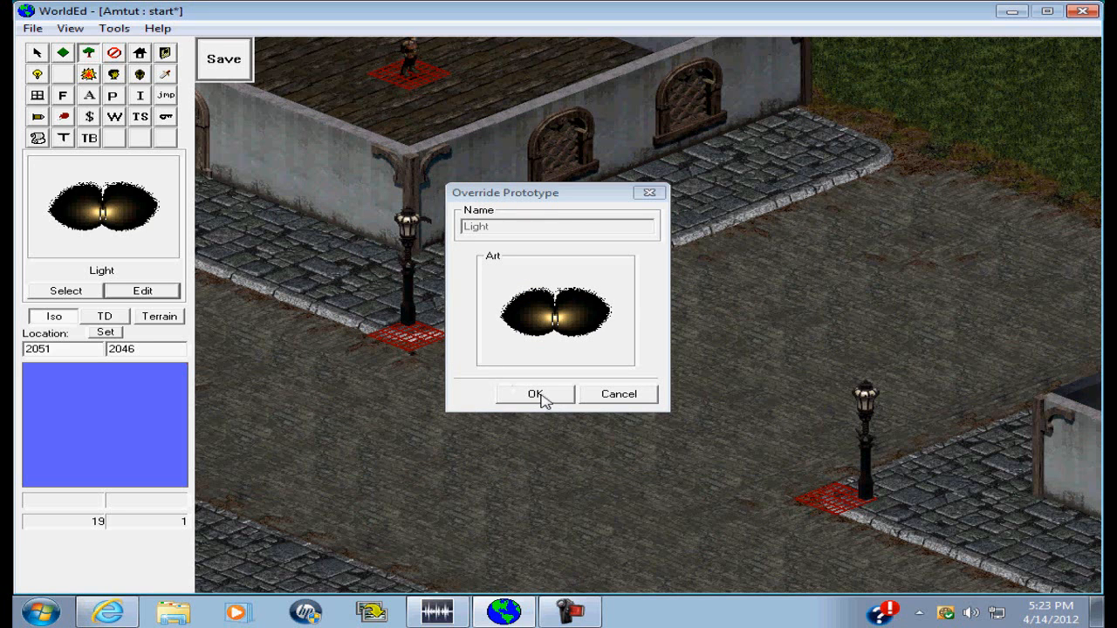
left_click(535, 394)
left_click(530, 360)
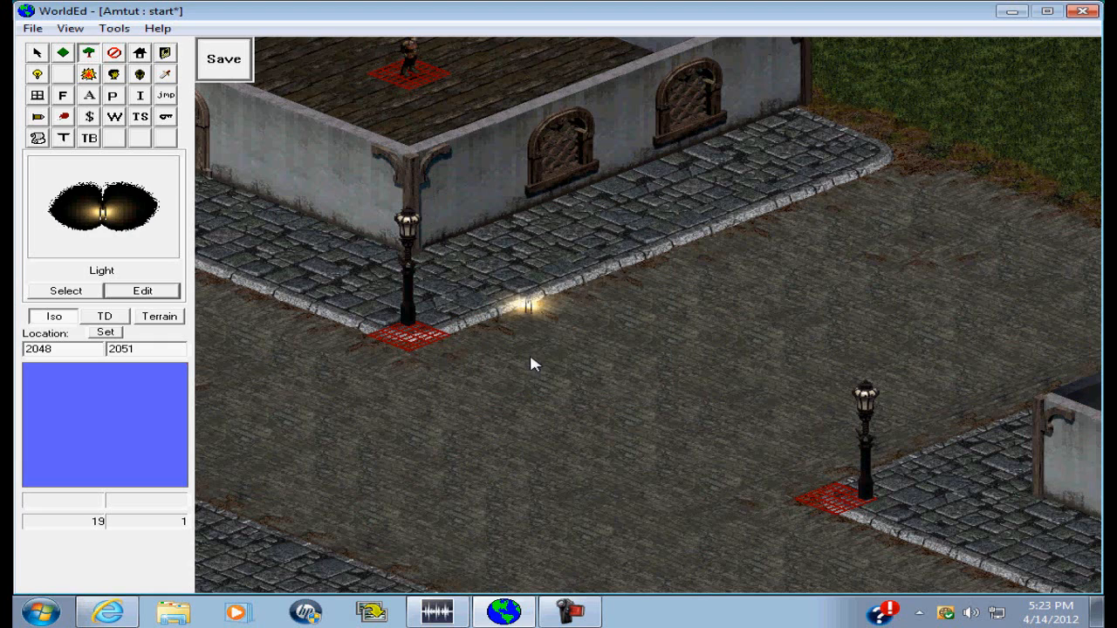
left_click(649, 367)
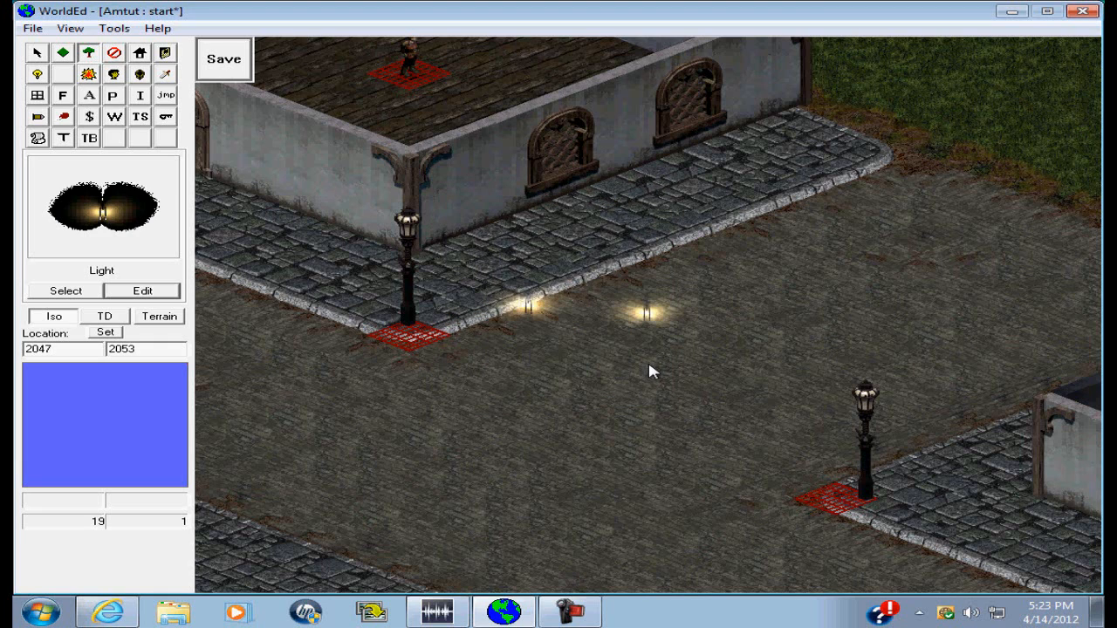
- Override the Light prototype's art with lamp1p light and place one light on the road below the corner lamp
left_click(80, 295)
left_click(753, 421)
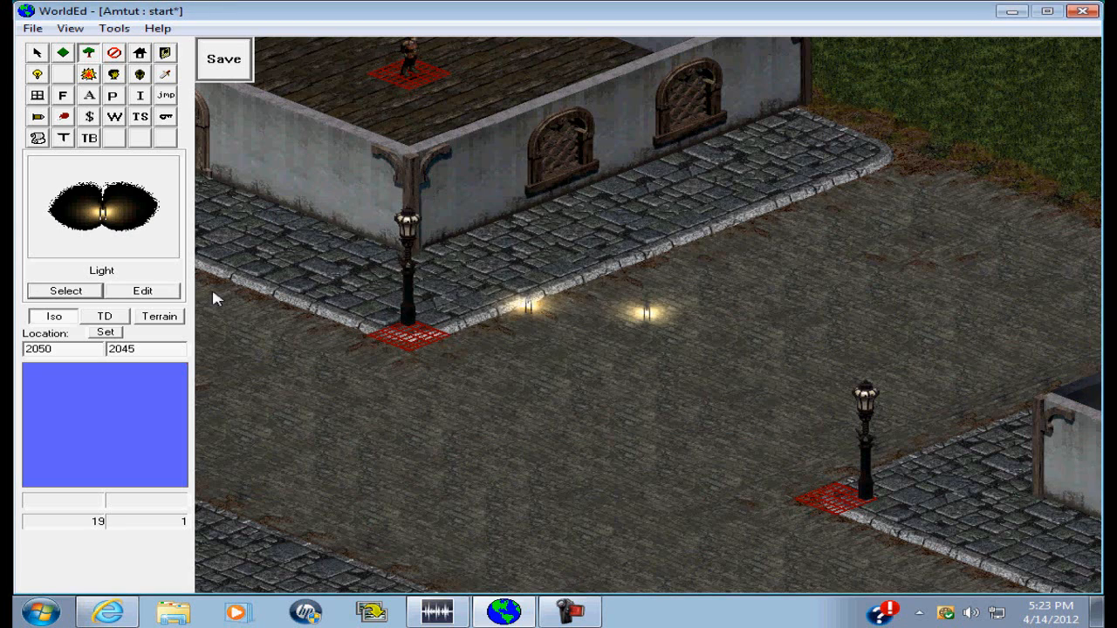
left_click(135, 295)
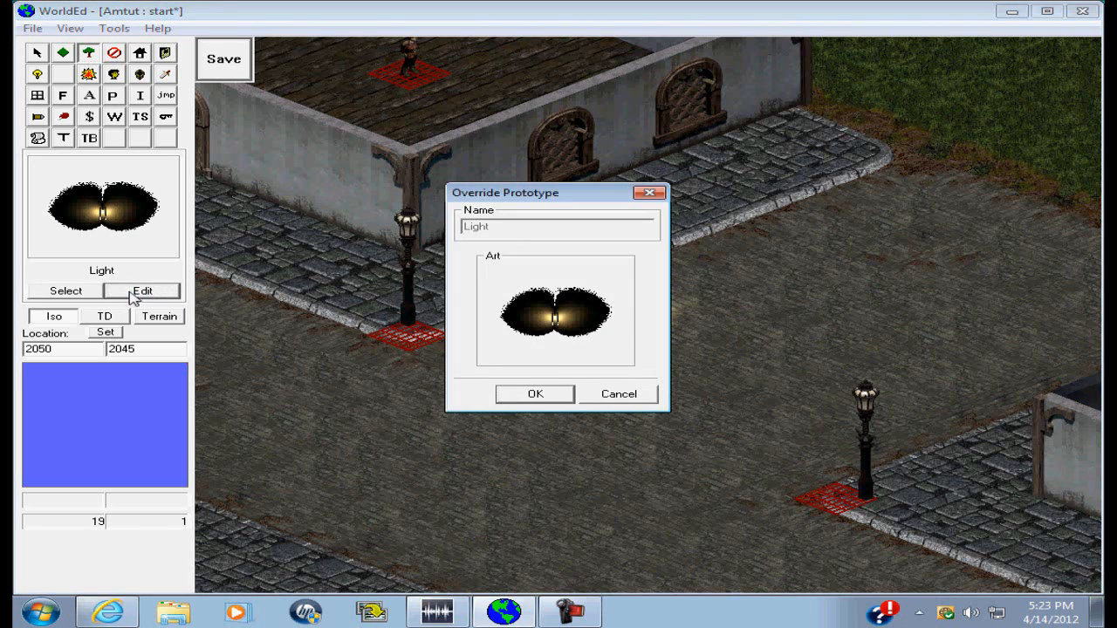
left_click(537, 336)
left_click(436, 192)
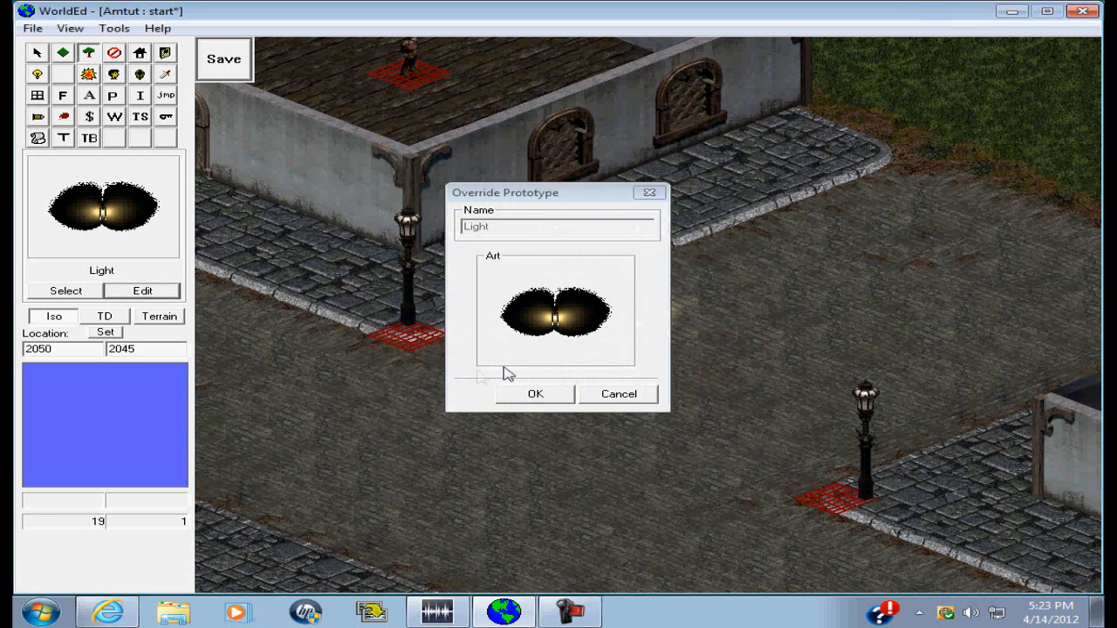
left_click(526, 392)
left_click_drag(429, 411, 525, 481)
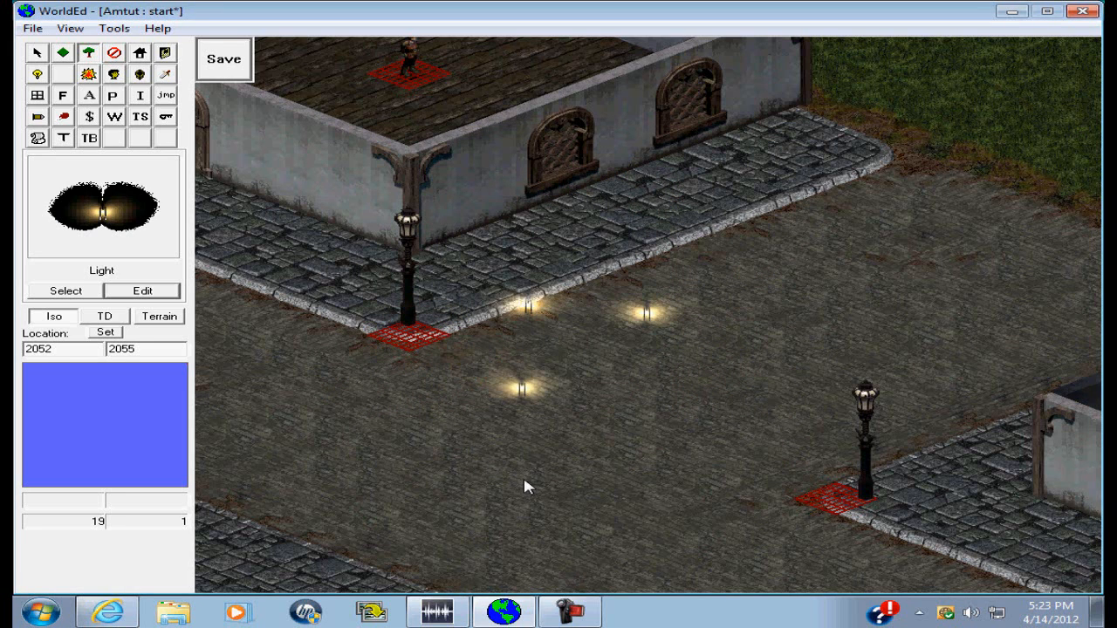
- Delete the light placed on the curb beside the corner street lamp
right_click(521, 391)
left_click(35, 54)
left_click(117, 54)
left_click(526, 300)
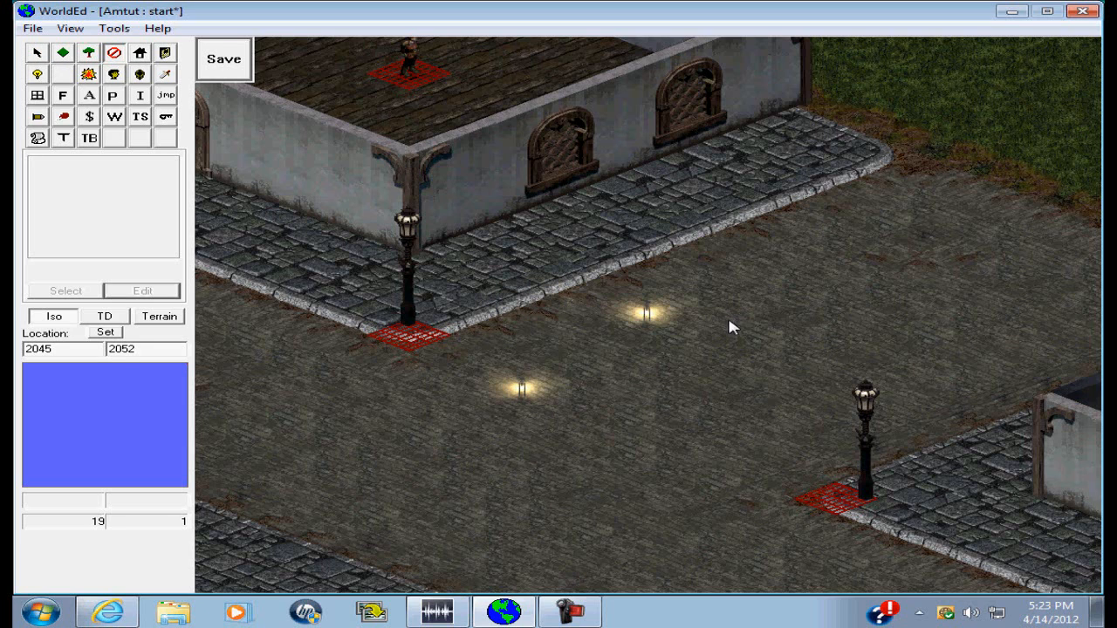
- Edit the light below the corner lamp, viewing its script attachments and setting its Blending flag to None
left_click(38, 54)
right_click(522, 389)
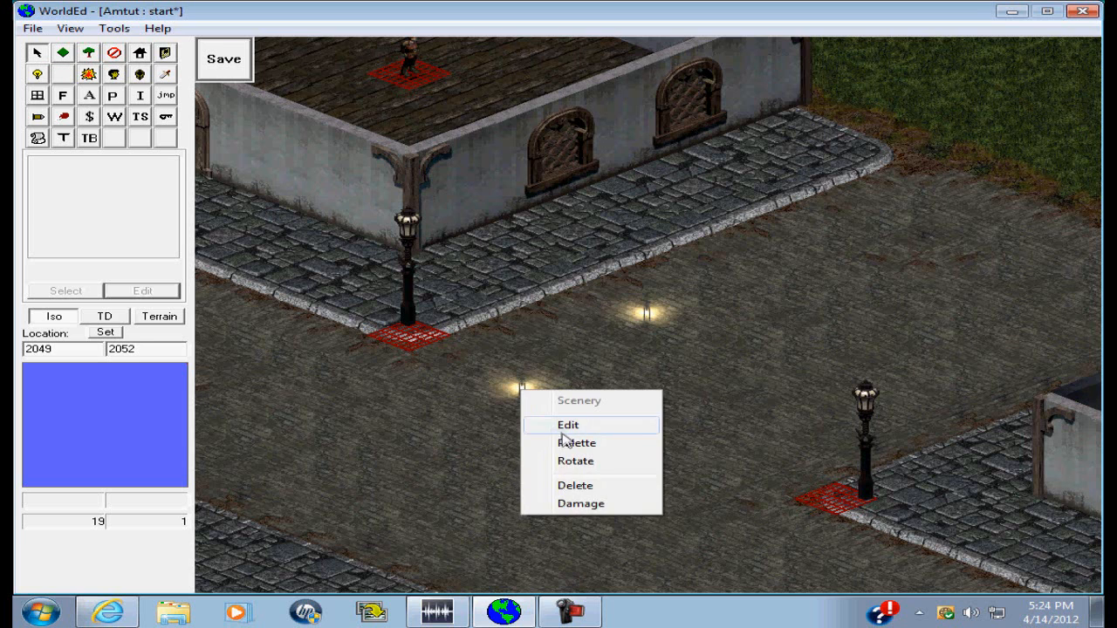
left_click(563, 431)
left_click(692, 280)
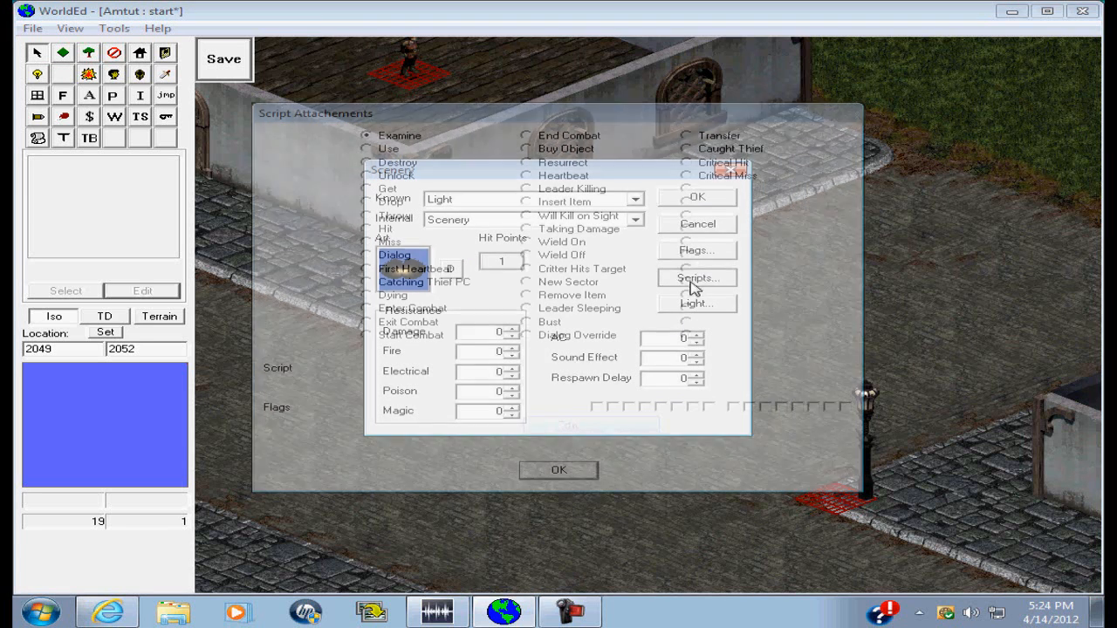
left_click(580, 471)
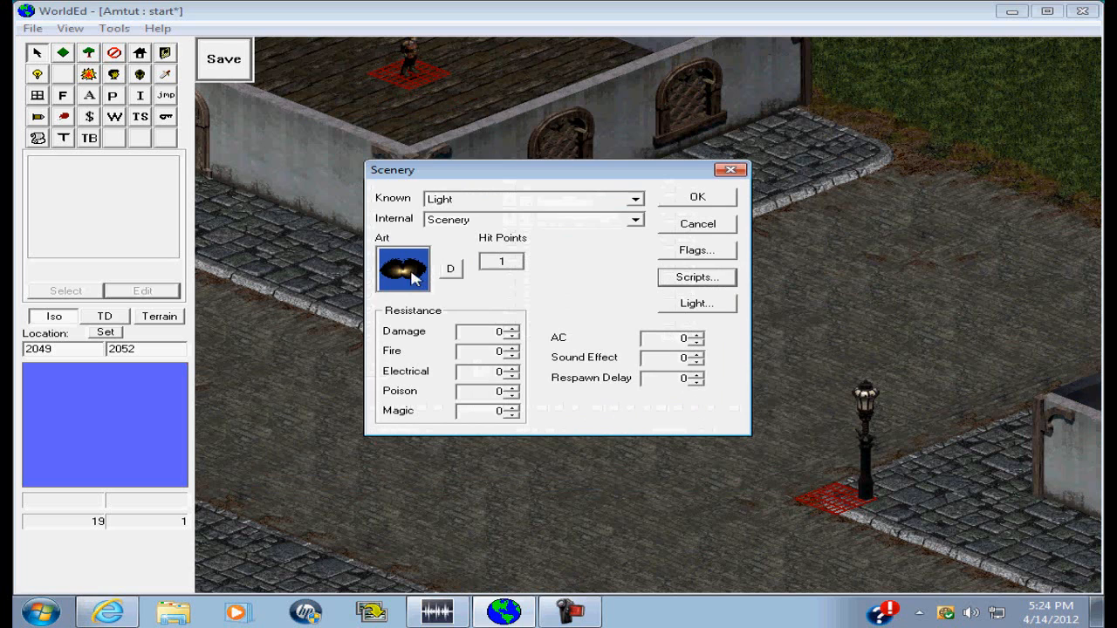
left_click(705, 251)
left_click(633, 185)
left_click(700, 197)
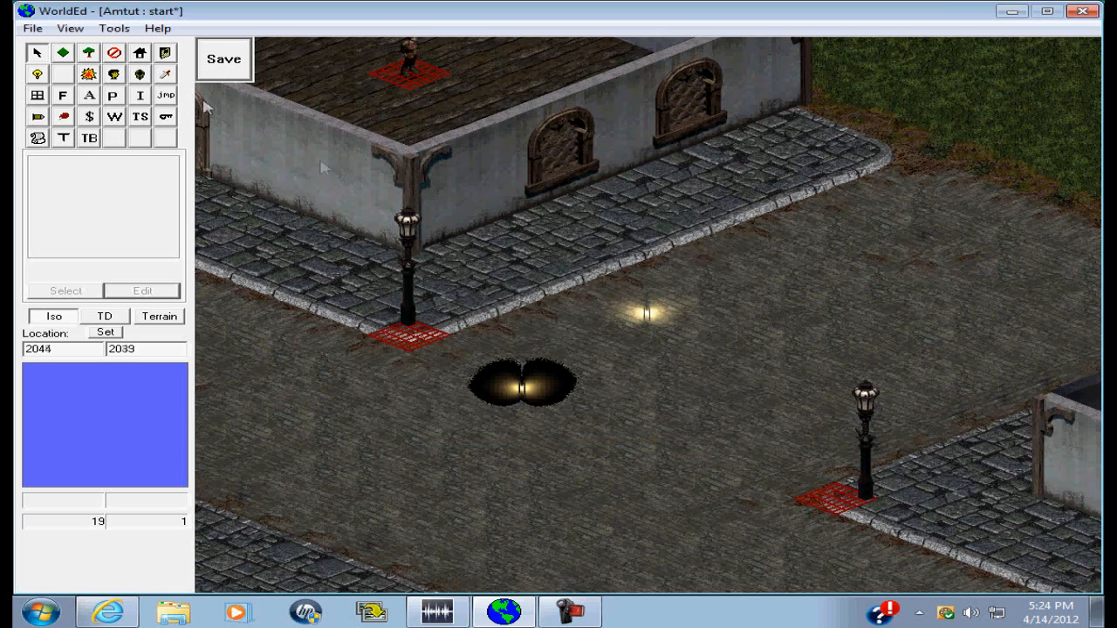
- Move the other light down the road until it is level with the unblended light
left_click(36, 52)
left_click_drag(647, 311, 660, 377)
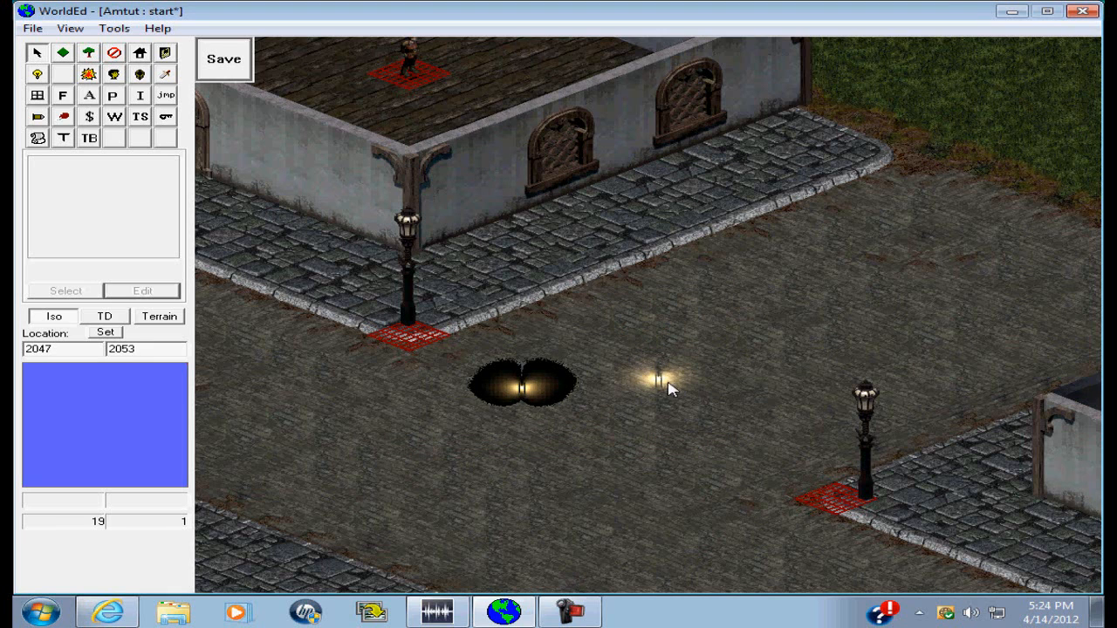
mouse_move(669, 384)
left_mouse_down()
mouse_move(650, 370)
mouse_move(668, 386)
left_mouse_up()
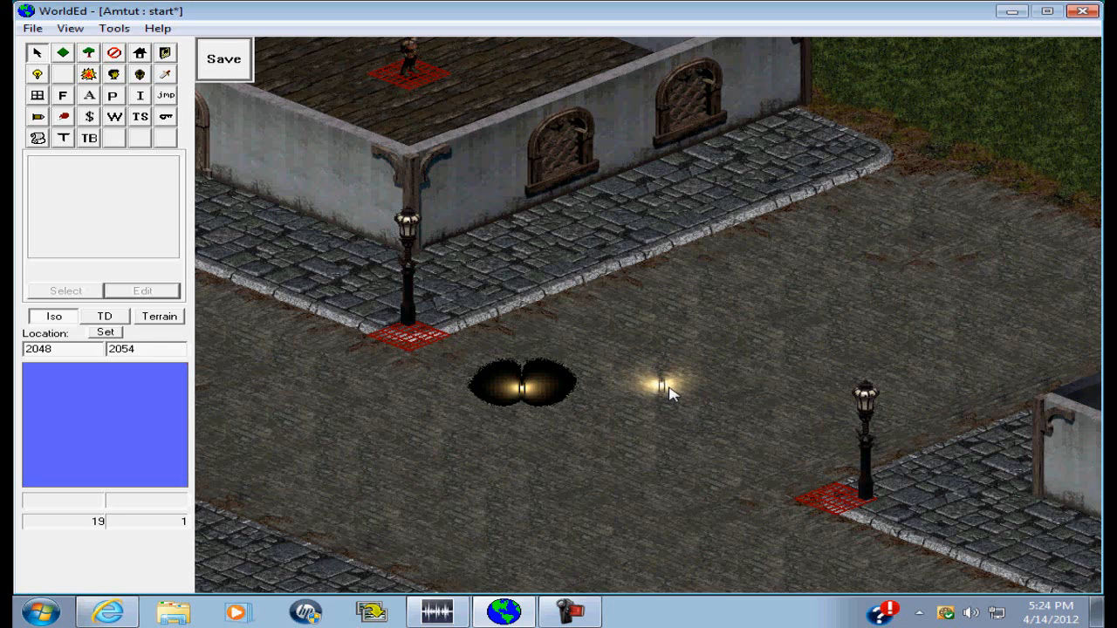
- Set the Blending flag of the black-backed light on the road to Add
right_click(529, 387)
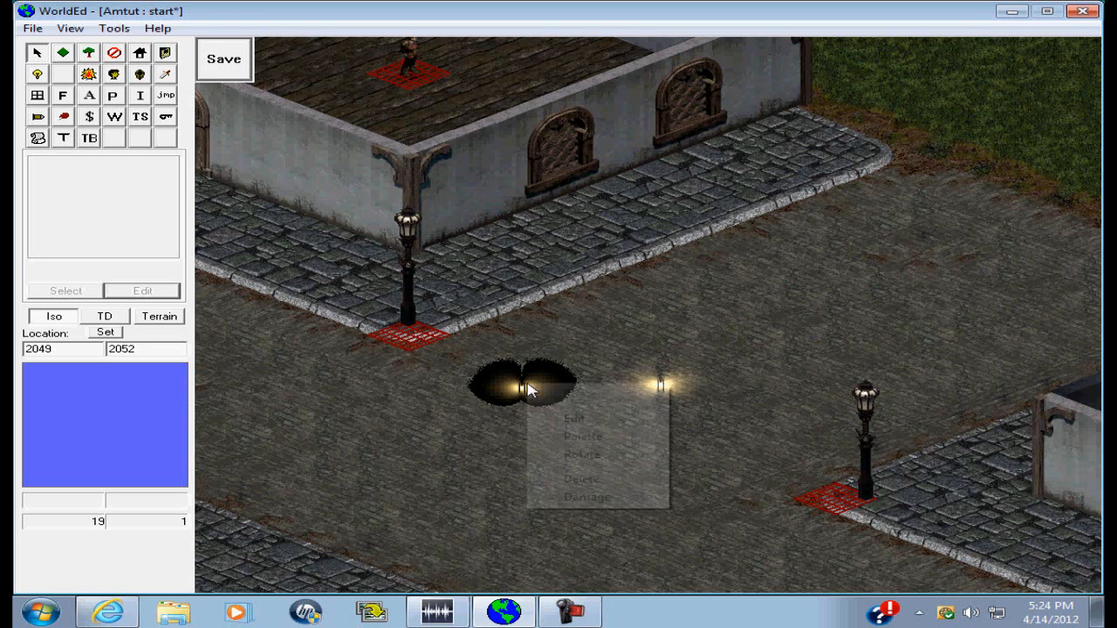
left_click(578, 418)
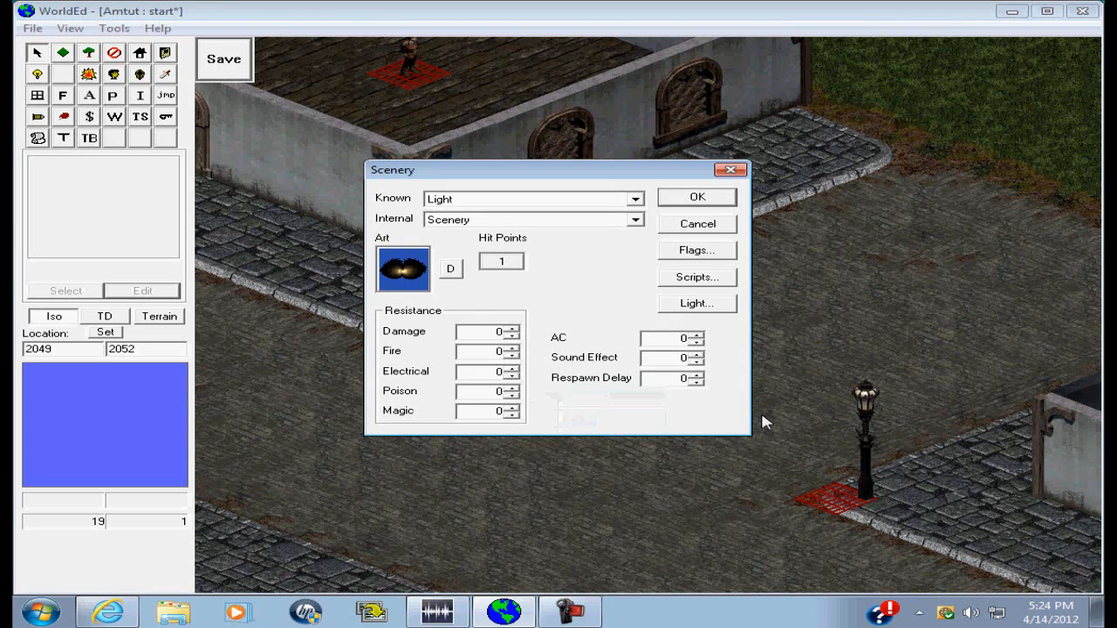
left_click(687, 253)
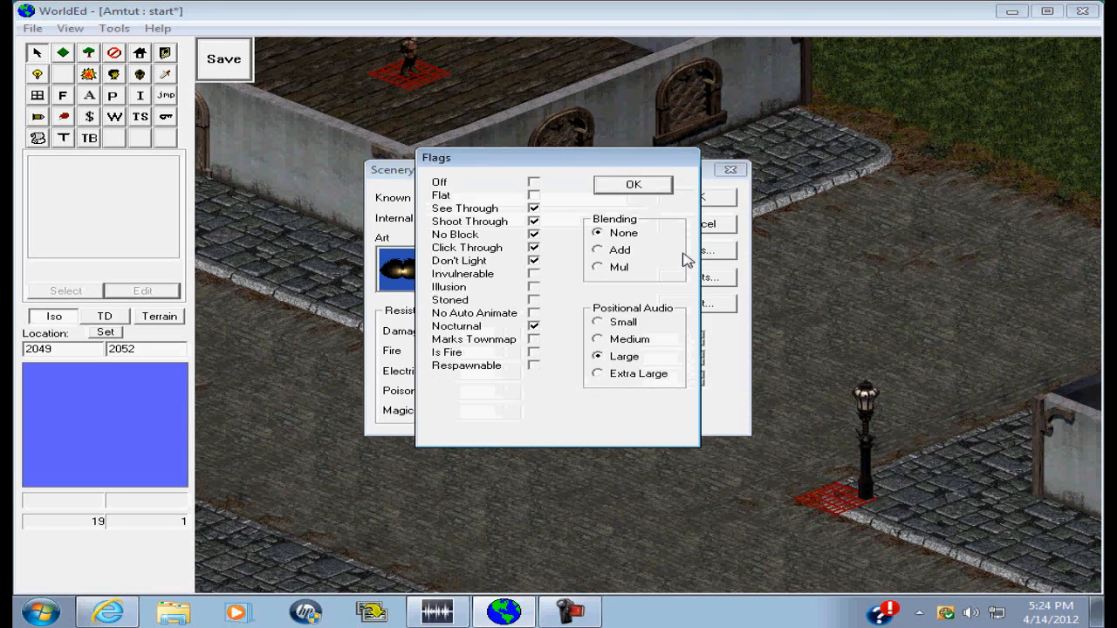
left_click(597, 251)
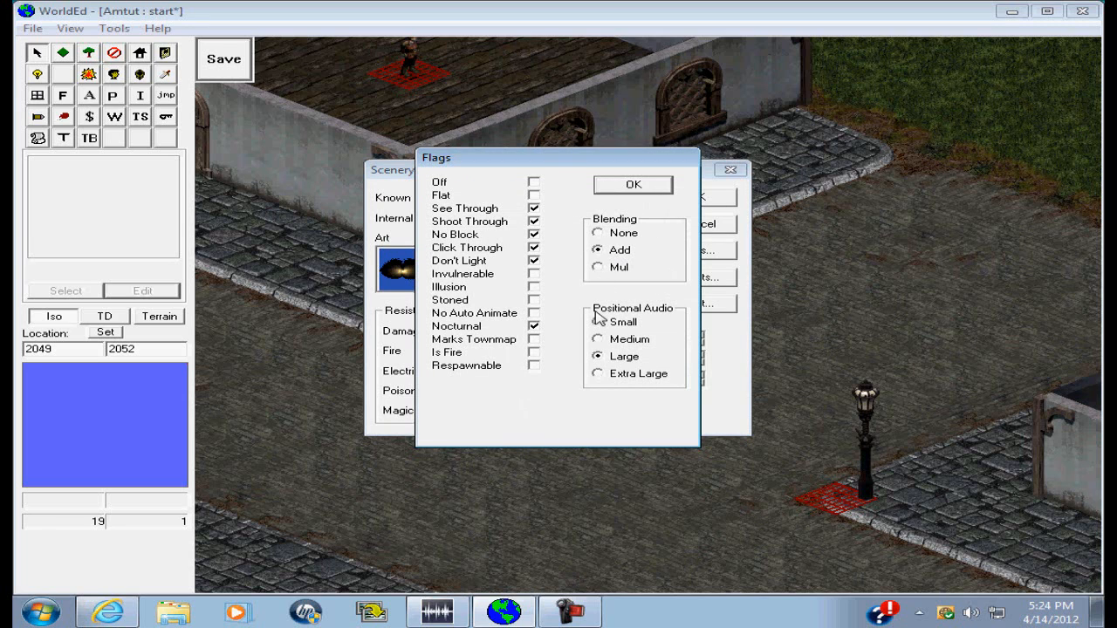
left_click(630, 185)
left_click(706, 198)
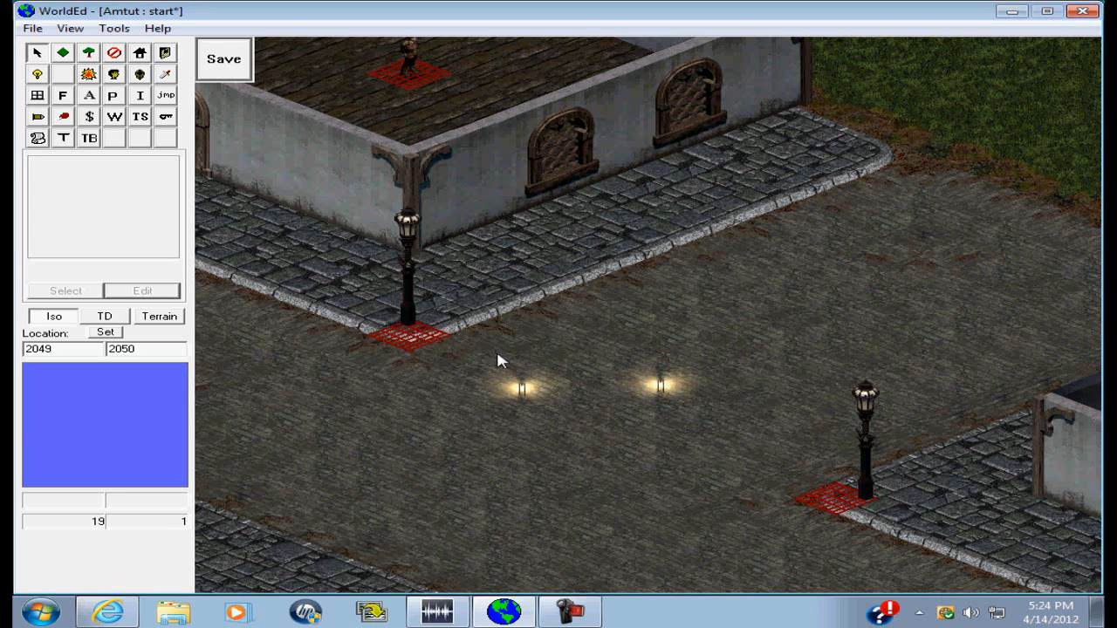
- Move the two lights from the road onto the heads of the two street lamps, one on each
left_click(38, 54)
left_click_drag(531, 394, 417, 242)
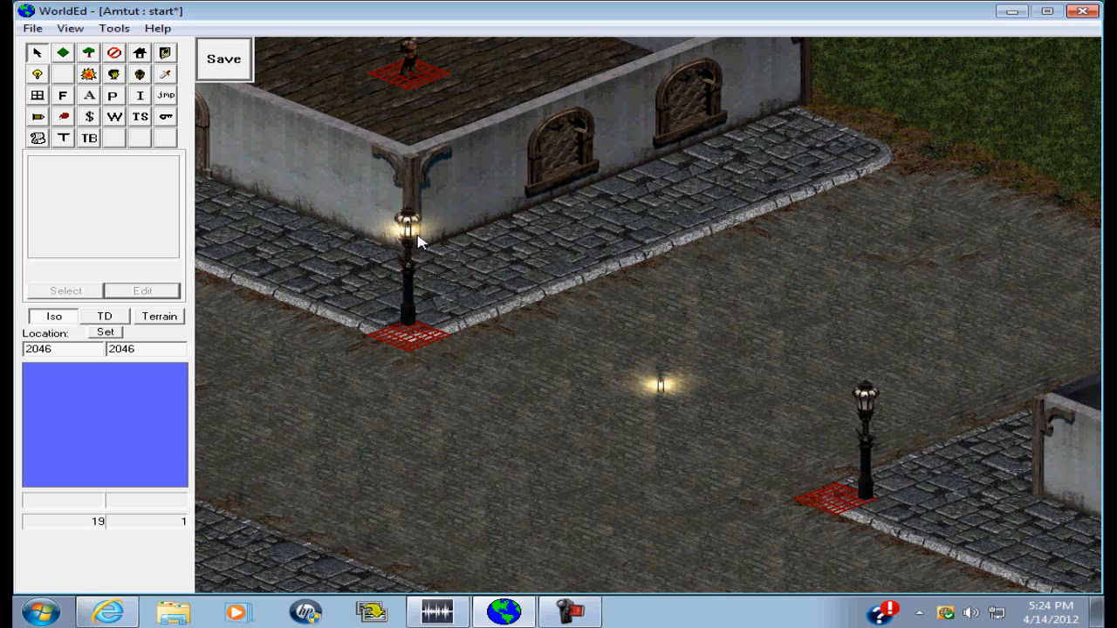
left_click_drag(663, 384, 875, 407)
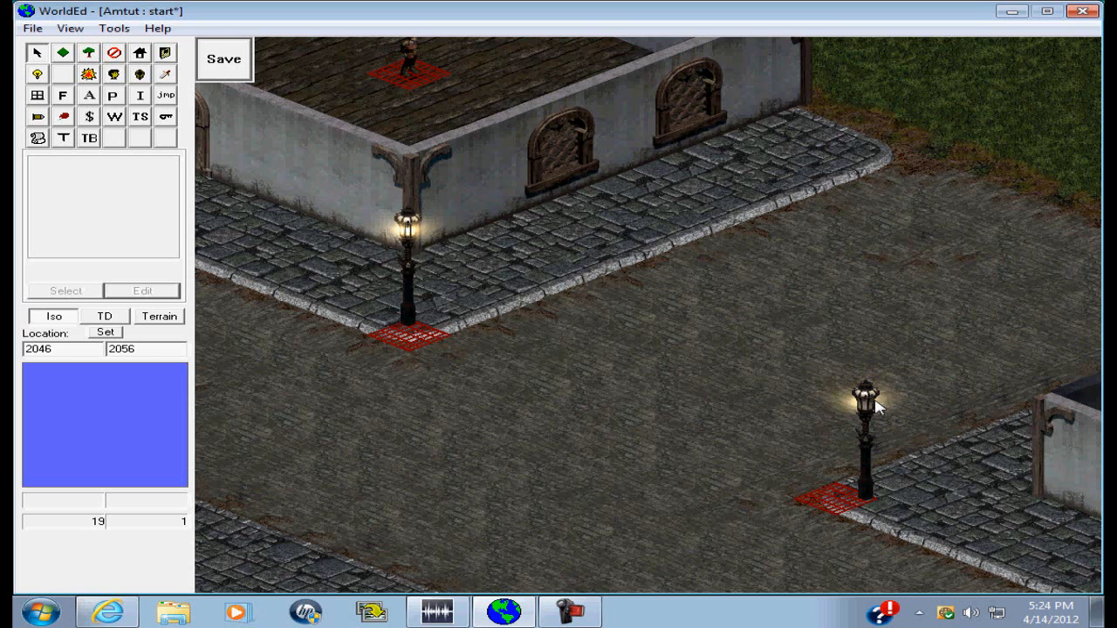
- Replace the light on the far street lamp by deleting it and placing a new one from the Light prototype
left_click_drag(876, 407, 667, 374)
right_click(658, 371)
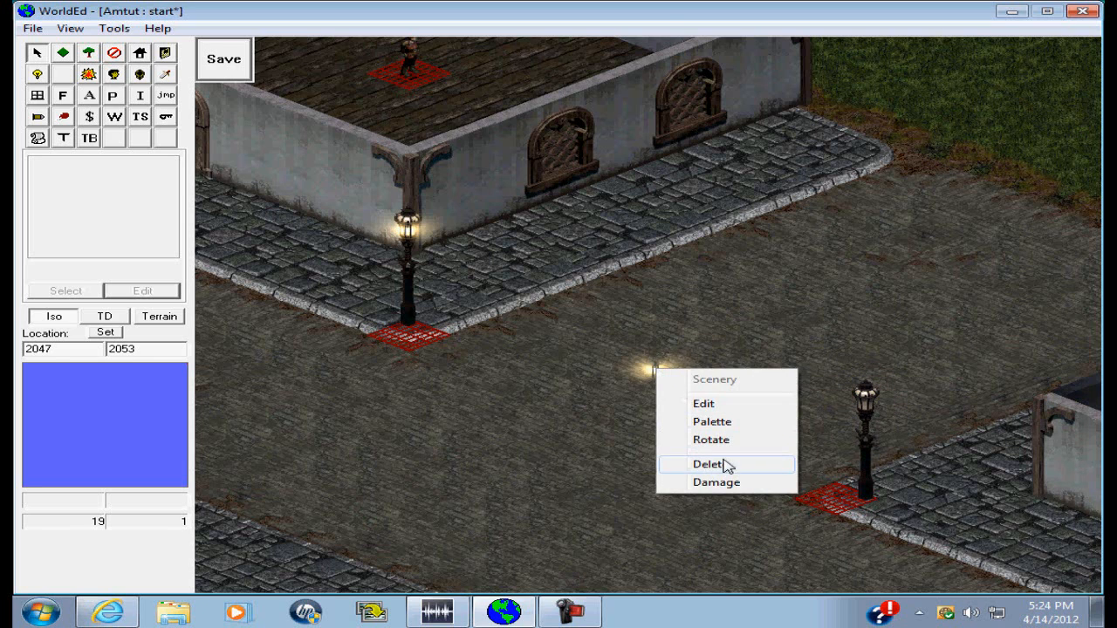
left_click(725, 463)
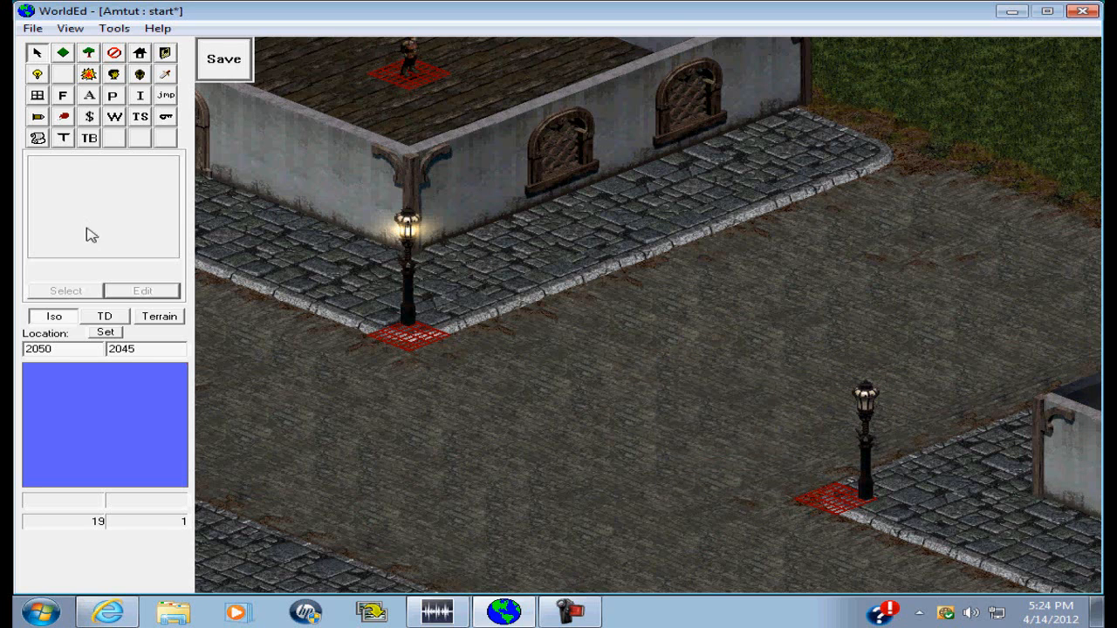
left_click(88, 54)
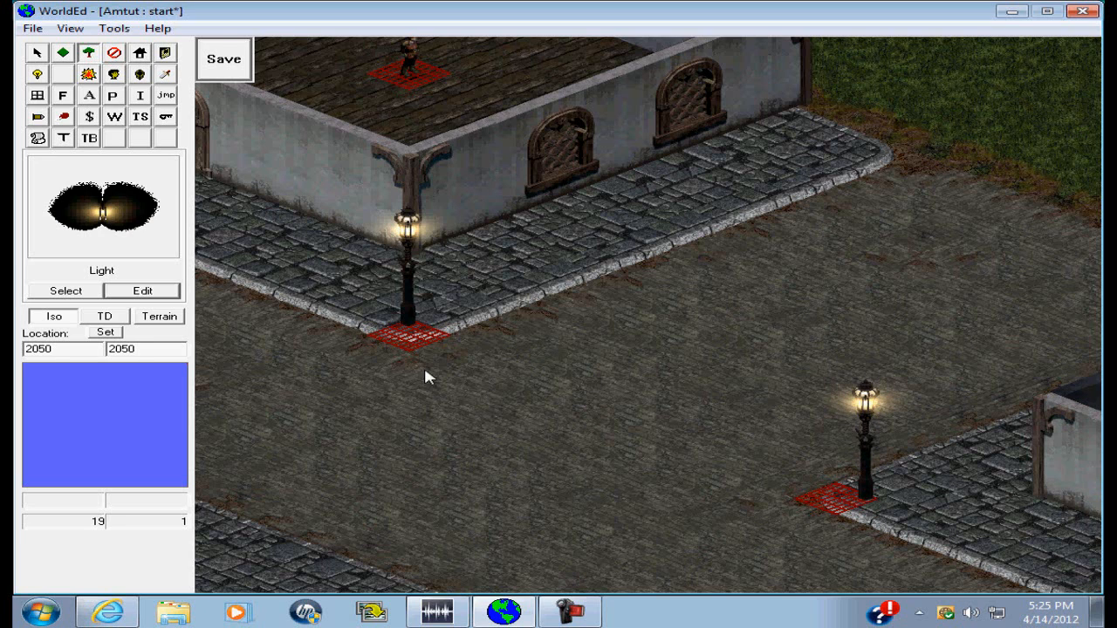
- Review the blending and other flags of the light on the street lamp at the windowed building's corner
right_click(411, 230)
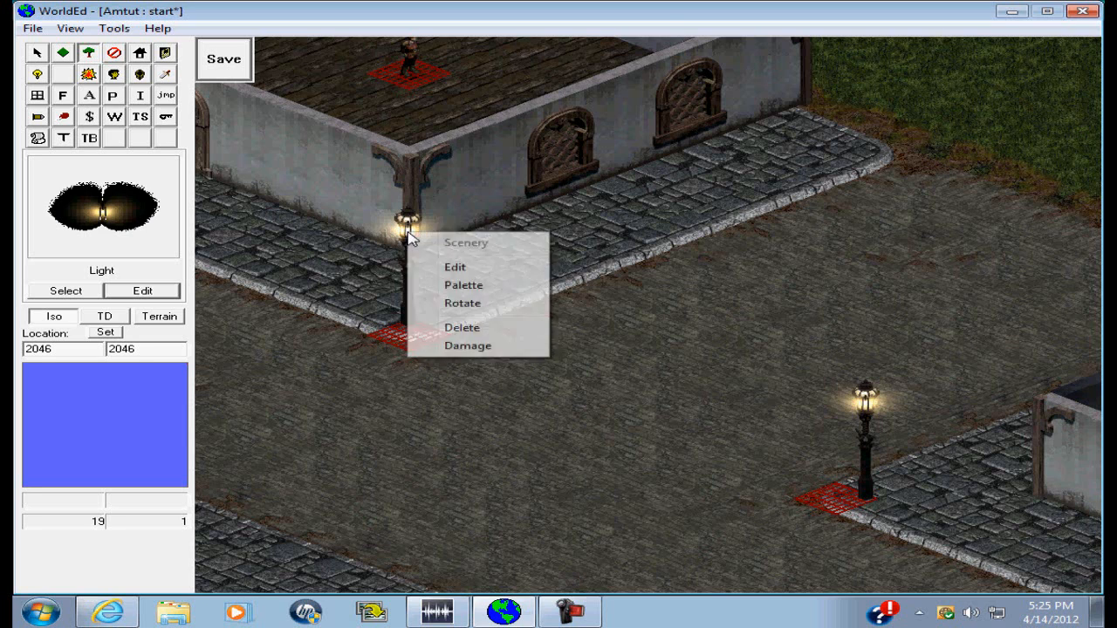
left_click(478, 271)
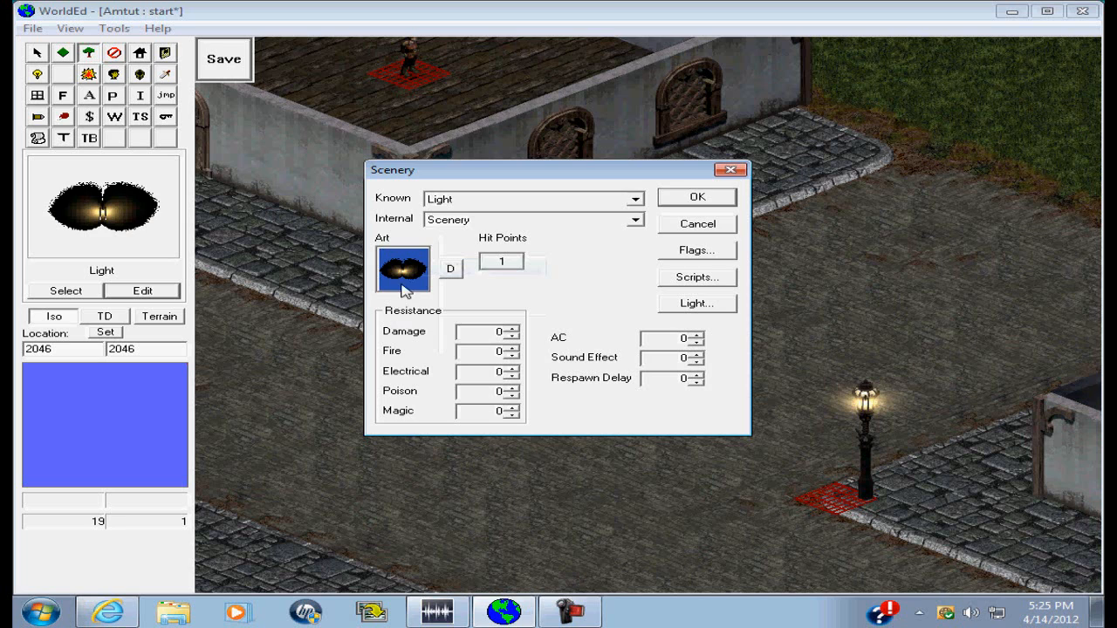
left_click(706, 255)
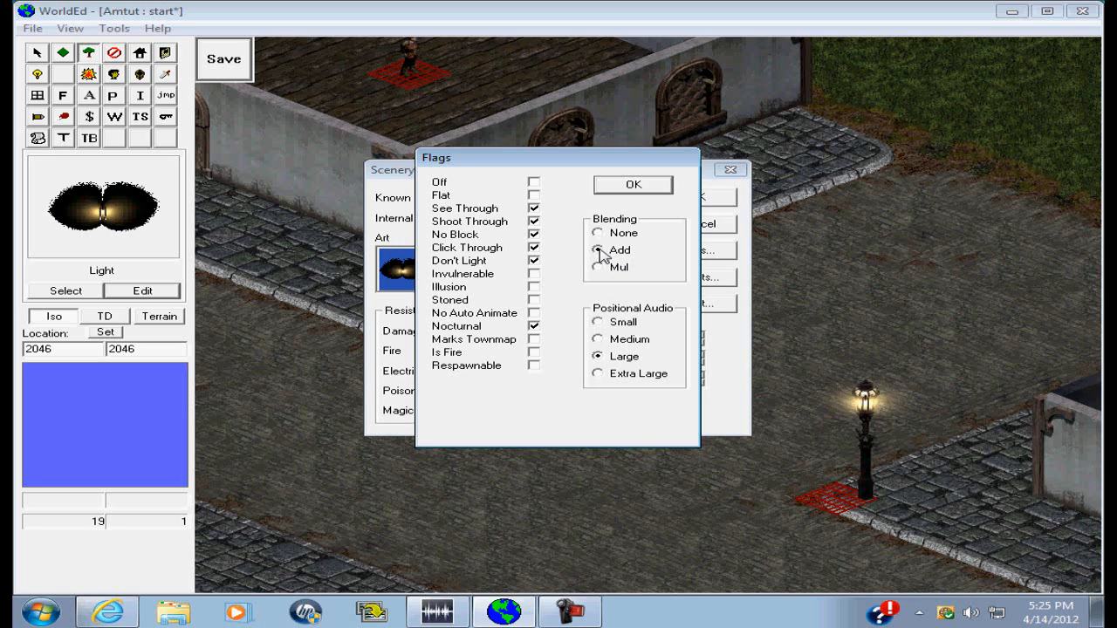
left_click(634, 186)
left_click(697, 198)
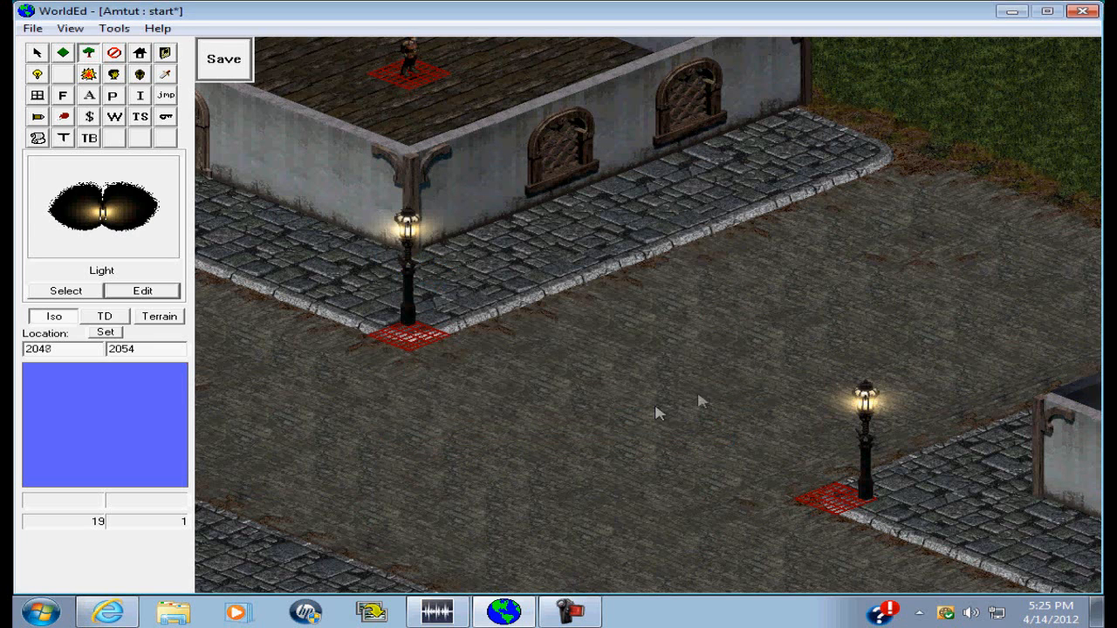
- Review the flags of the light on the street lamp across the road, including its blending mode
right_click(867, 408)
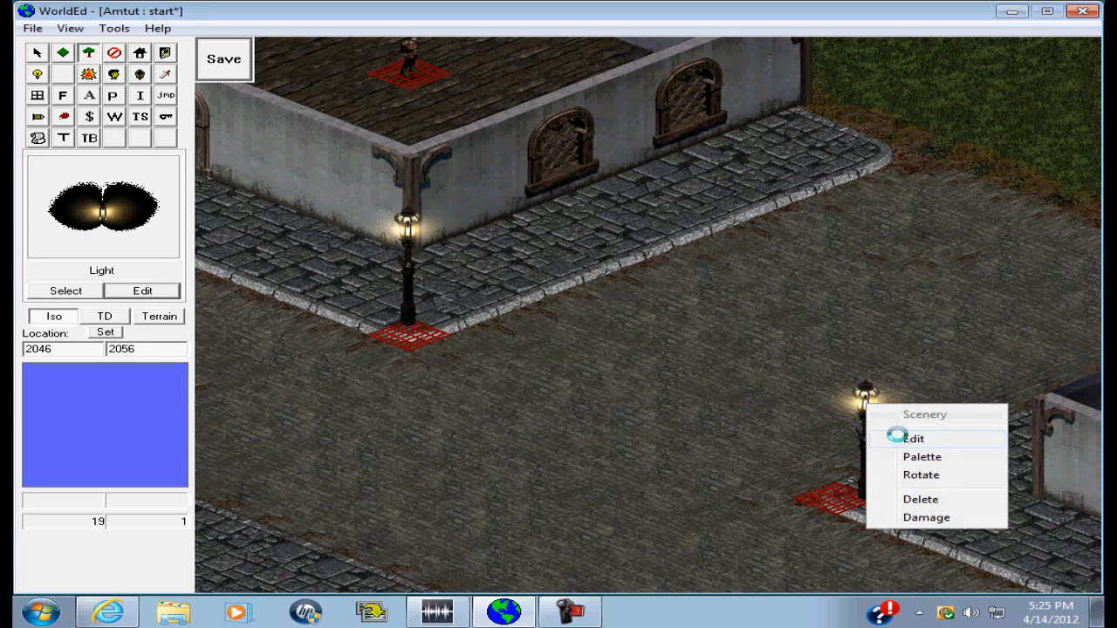
left_click(875, 434)
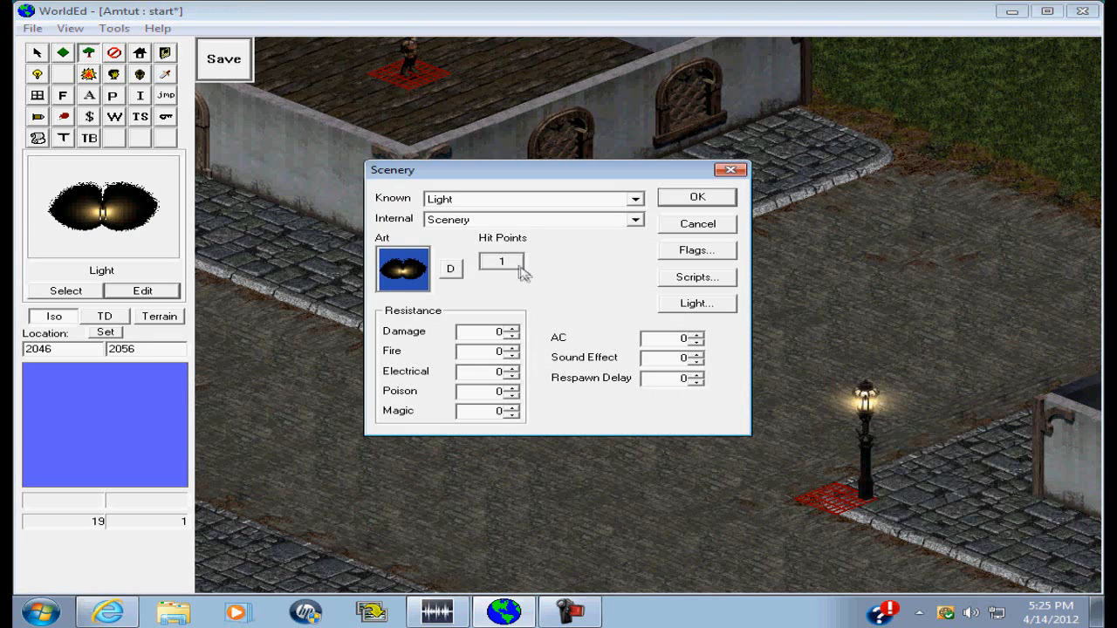
left_click(711, 279)
left_click(590, 471)
left_click(681, 253)
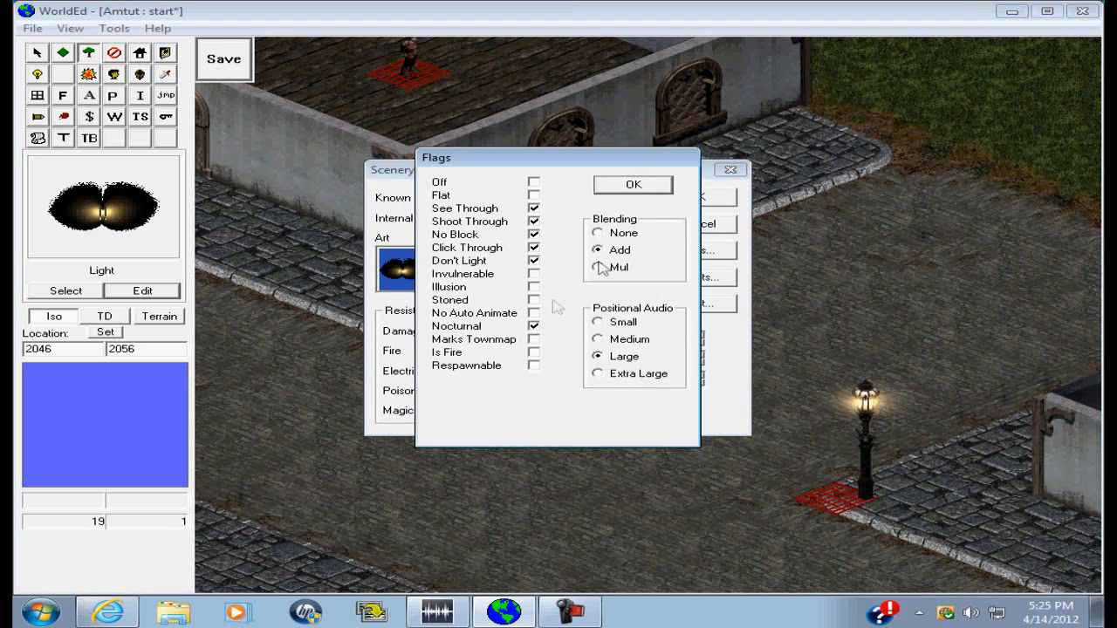
left_click(631, 188)
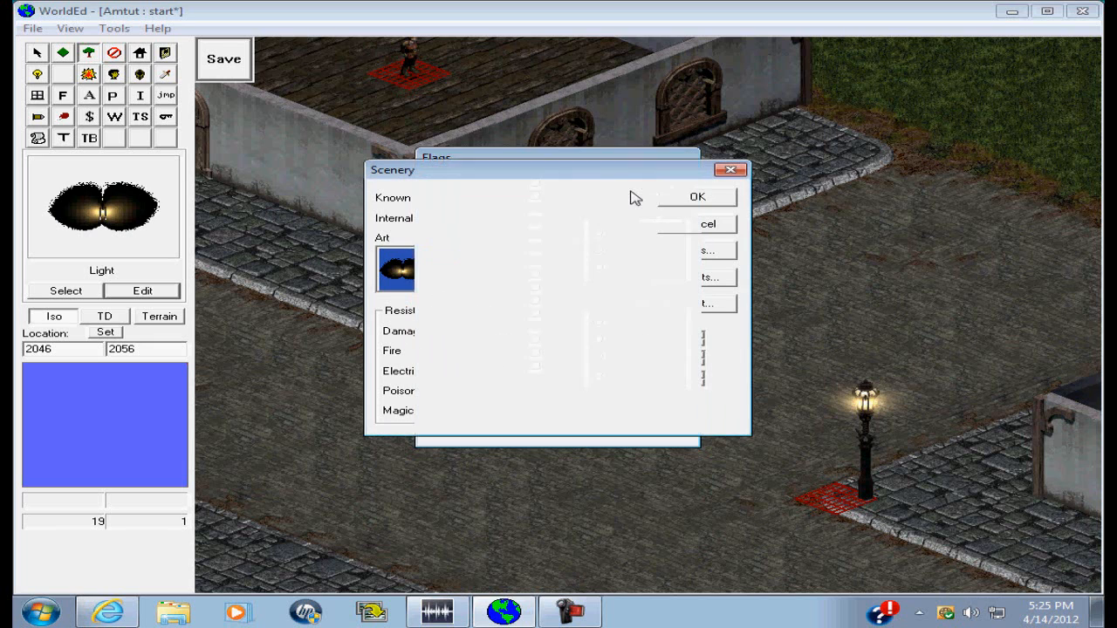
left_click(680, 200)
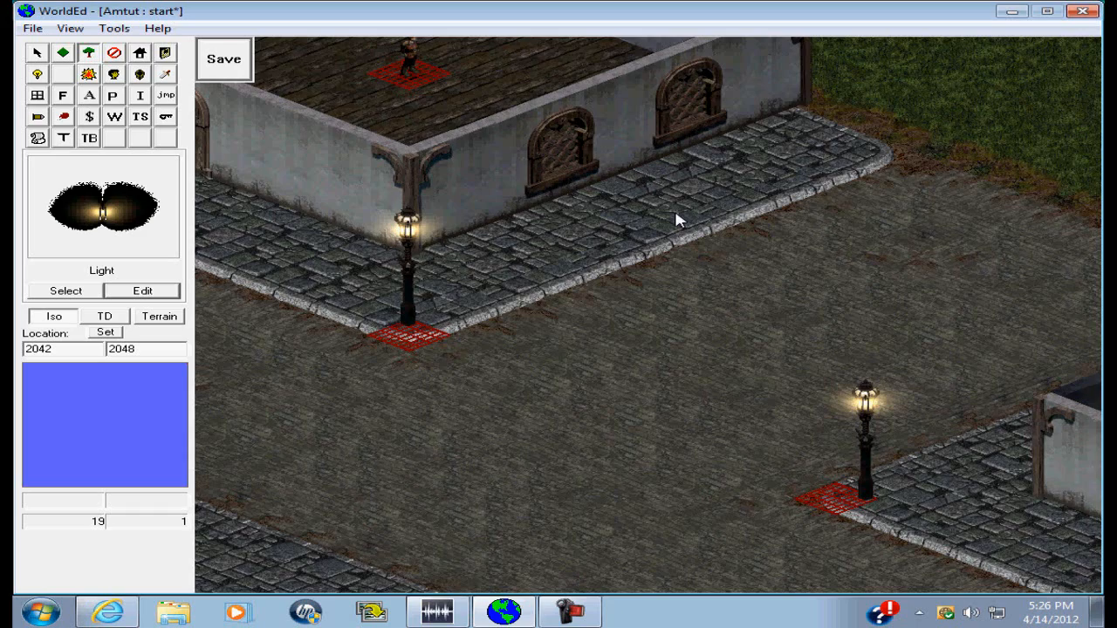
- Try to tint the light inside the building with the wooden double door light blue, using hue 126 and saturation 207
key("Page_Down")
key("Page_Down")
key("Page_Down")
key("Page_Down")
key("Page_Down")
key("Page_Down")
key("Page_Down")
key("Page_Down")
key("Page_Down")
key("Page_Down")
key("Page_Down")
key("Page_Down")
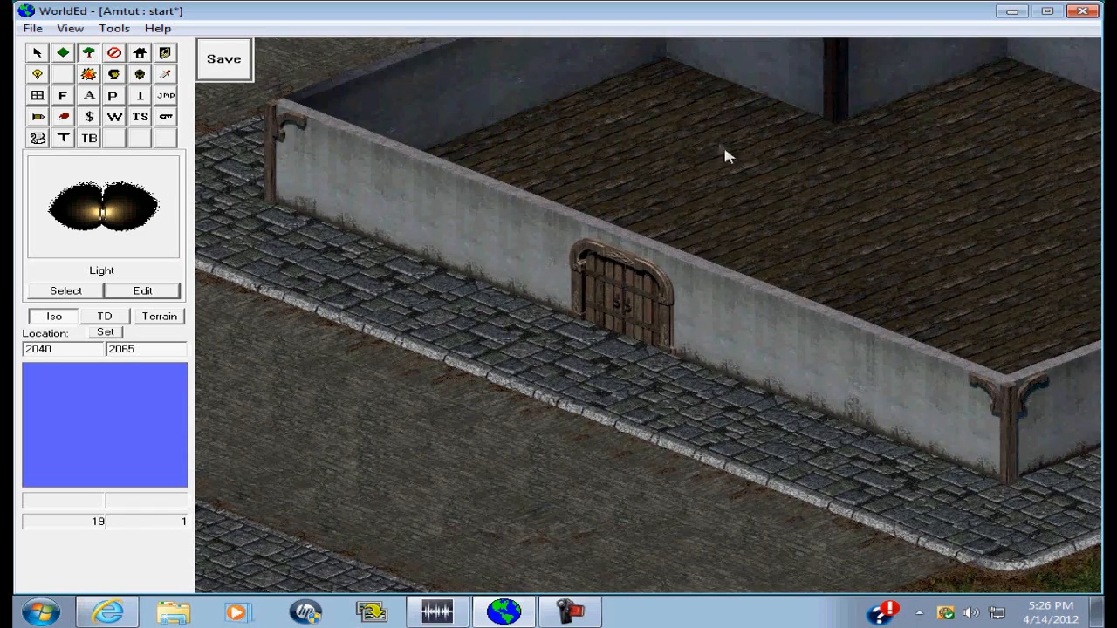
right_click(690, 140)
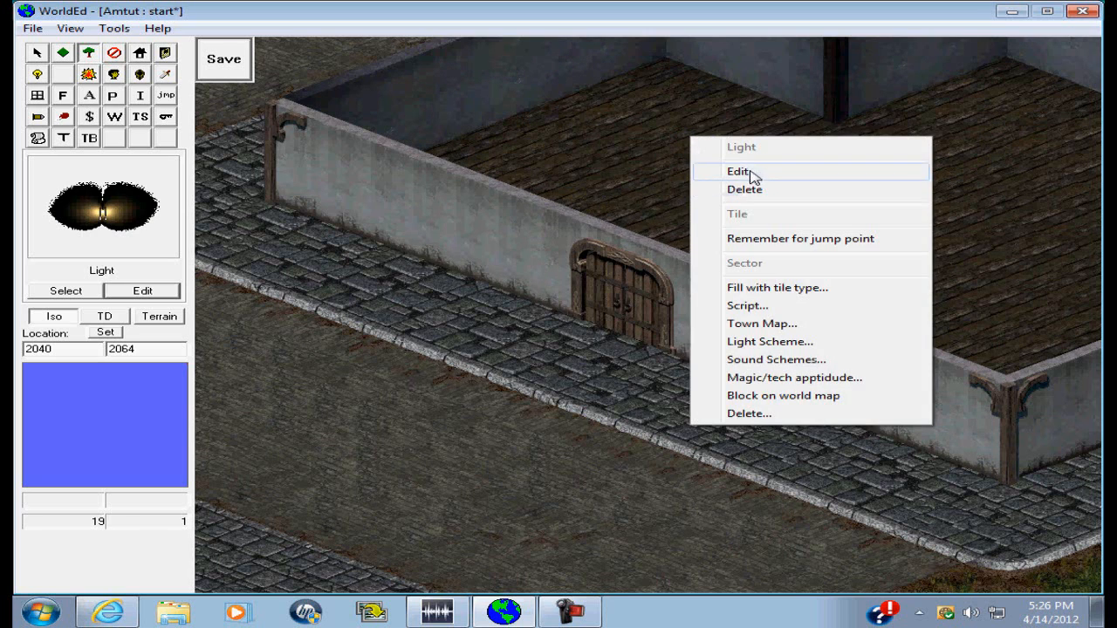
left_click(921, 166)
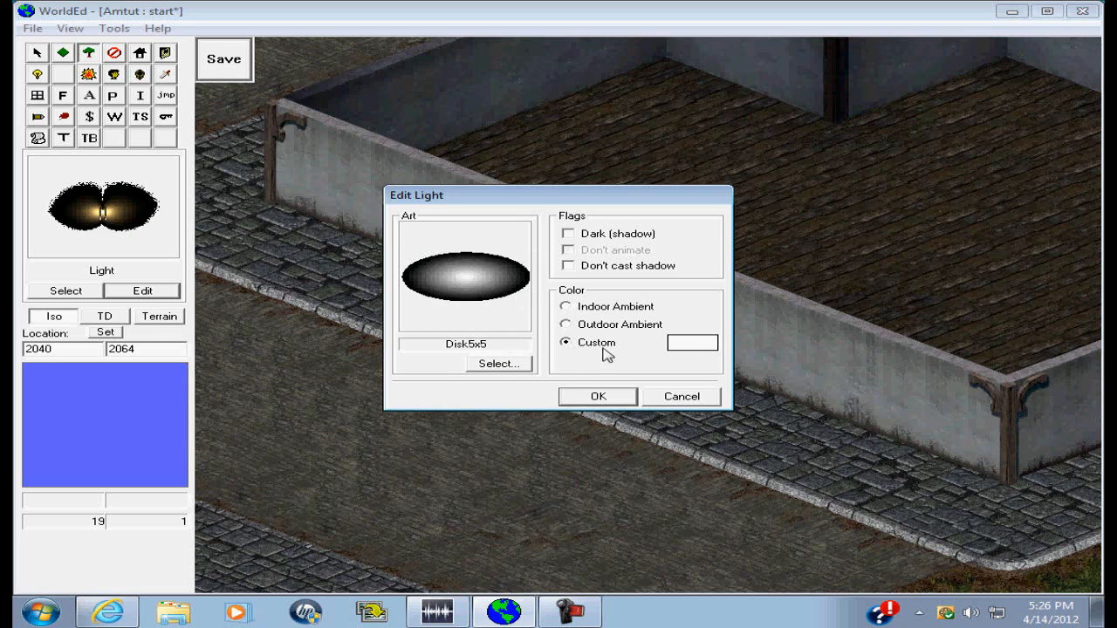
left_click(692, 344)
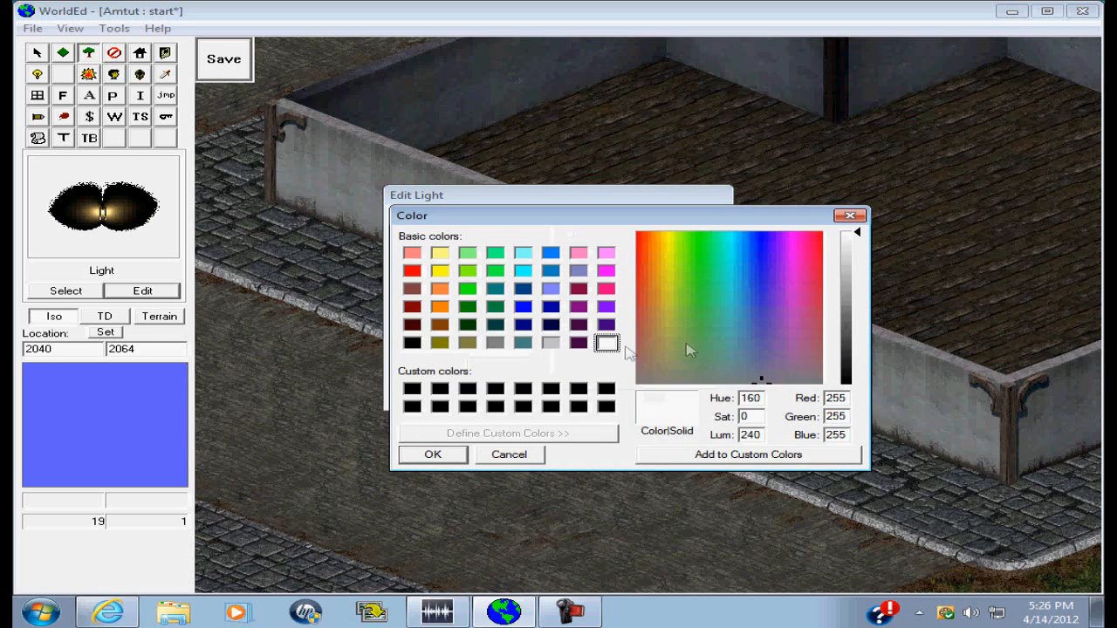
left_click(767, 251)
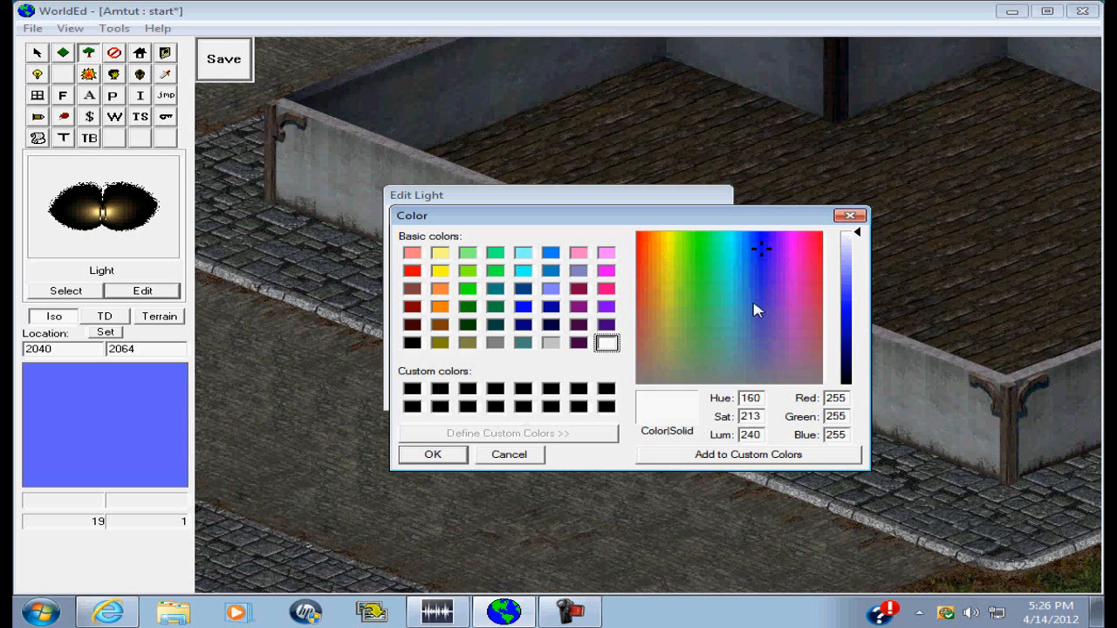
left_click_drag(754, 259, 747, 253)
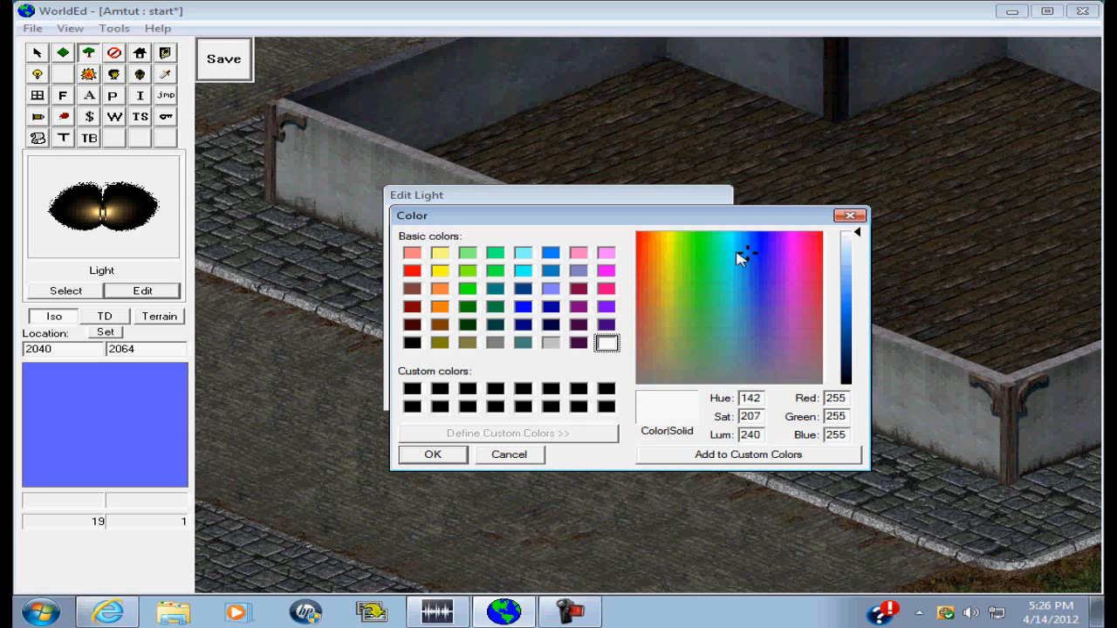
left_click(733, 250)
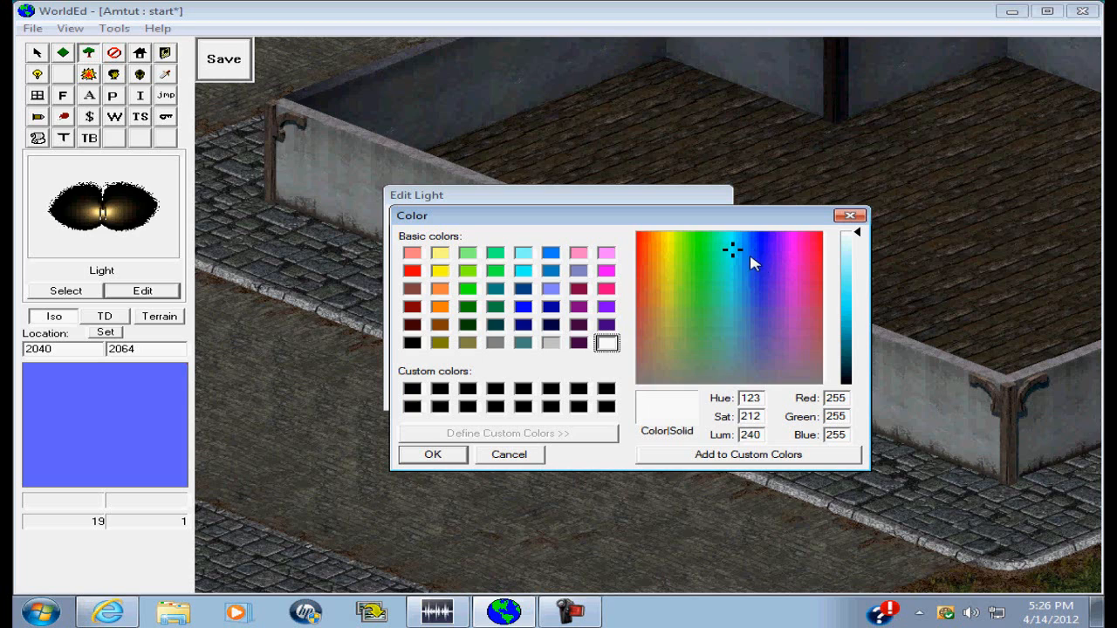
left_click(757, 254)
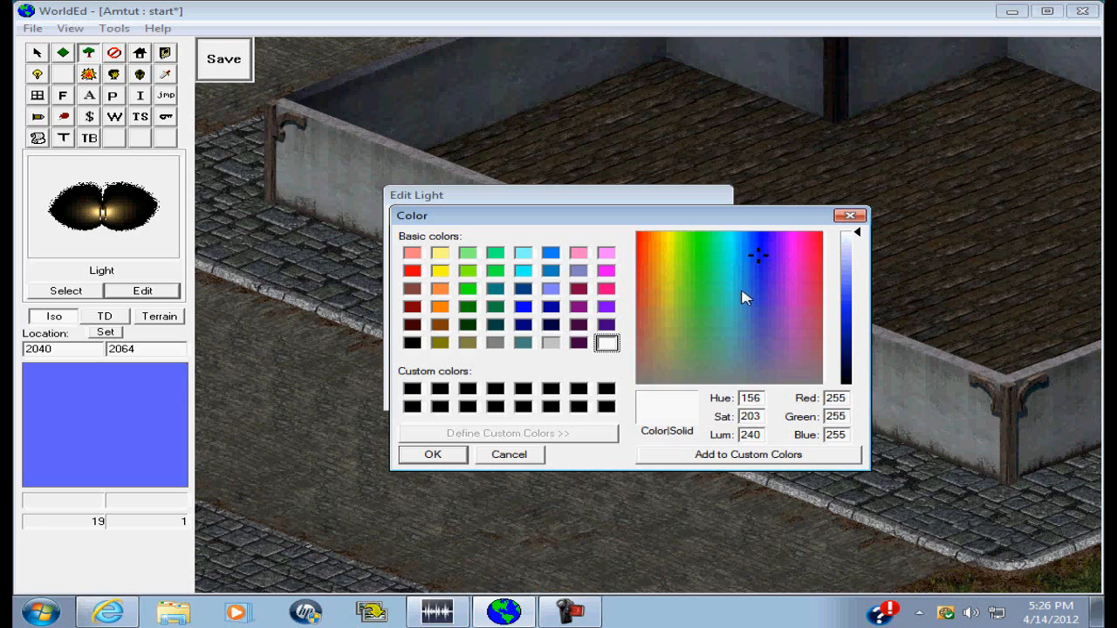
left_click(734, 253)
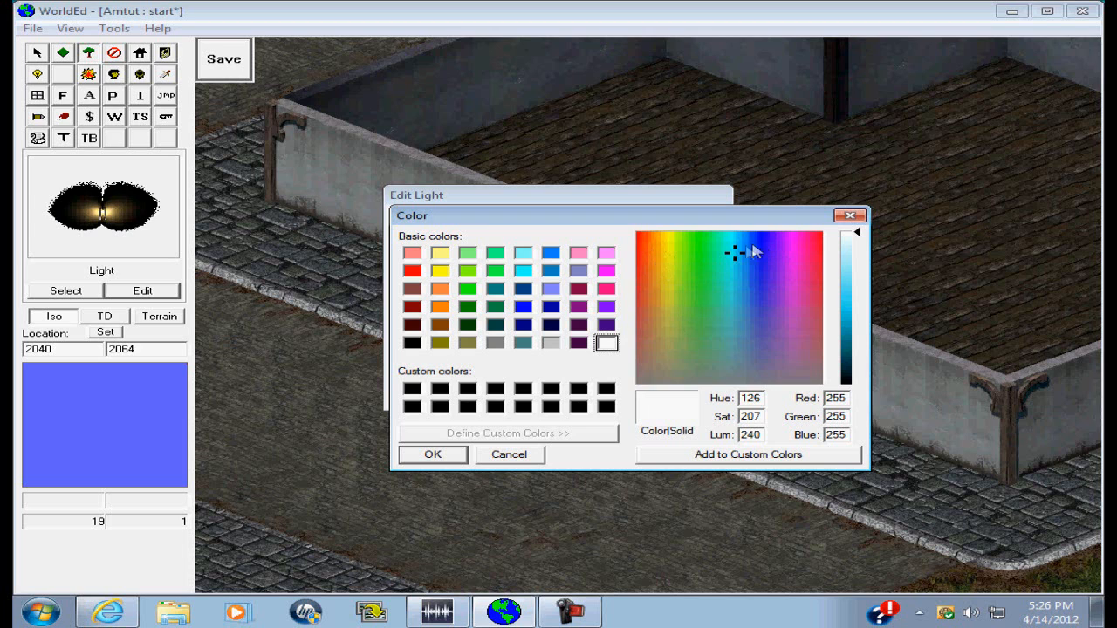
left_click(433, 454)
left_click(595, 397)
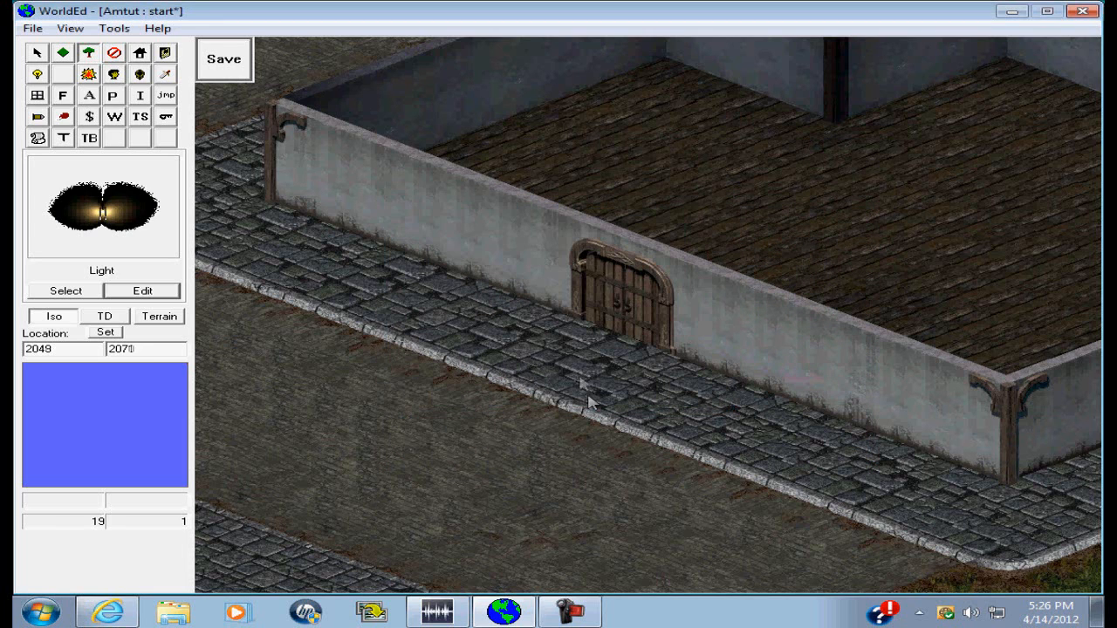
- Set the custom colour of the light inside the building to the basic pure blue
right_click(660, 138)
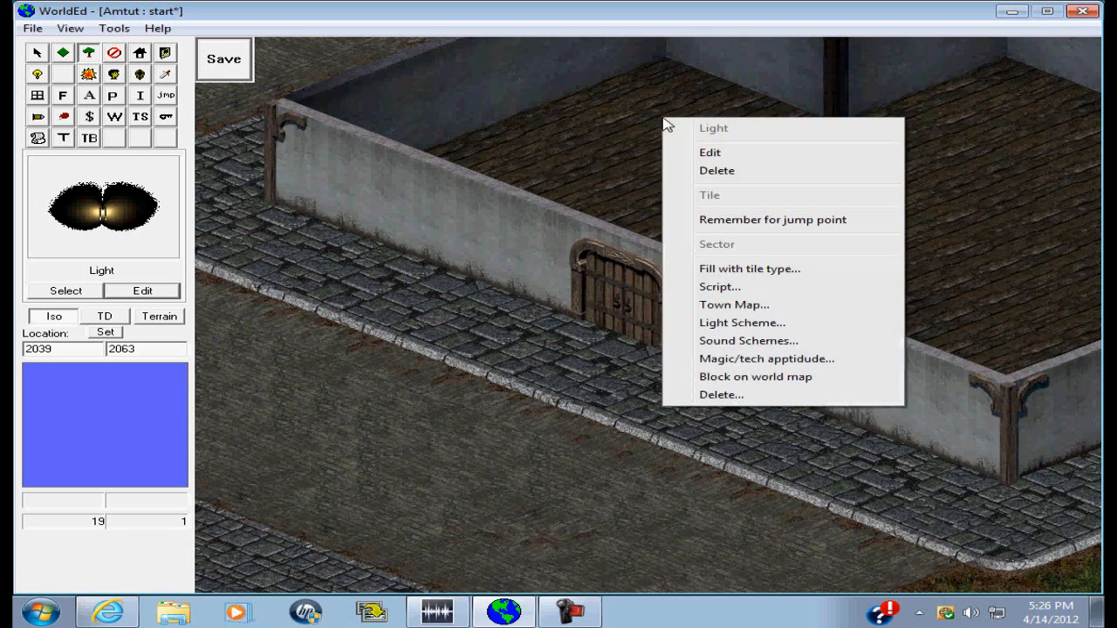
left_click(713, 151)
left_click(684, 345)
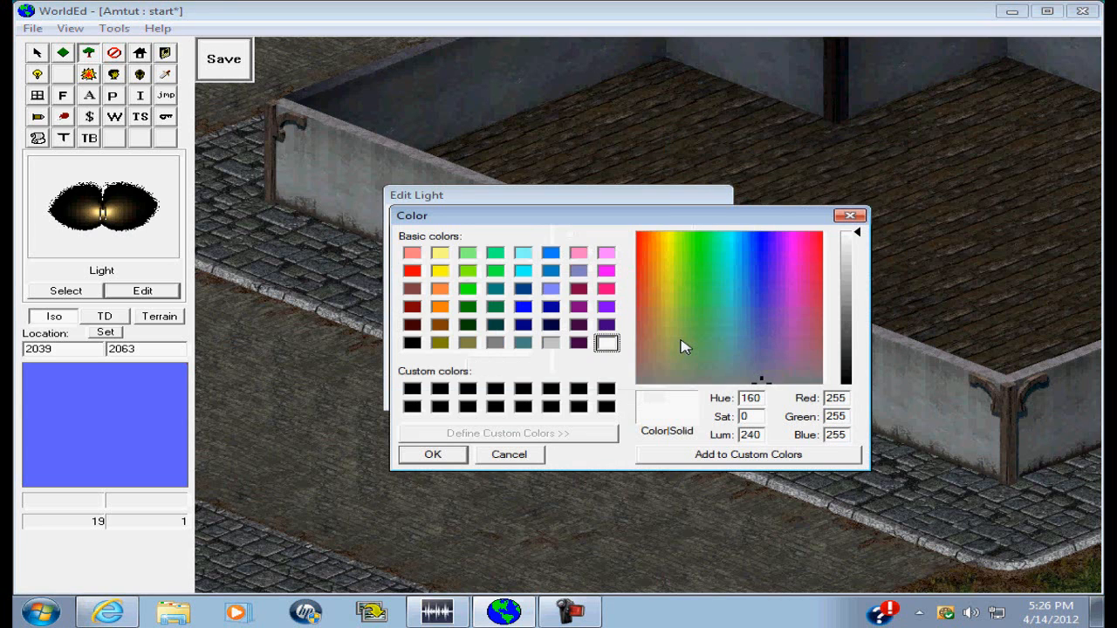
left_click(763, 236)
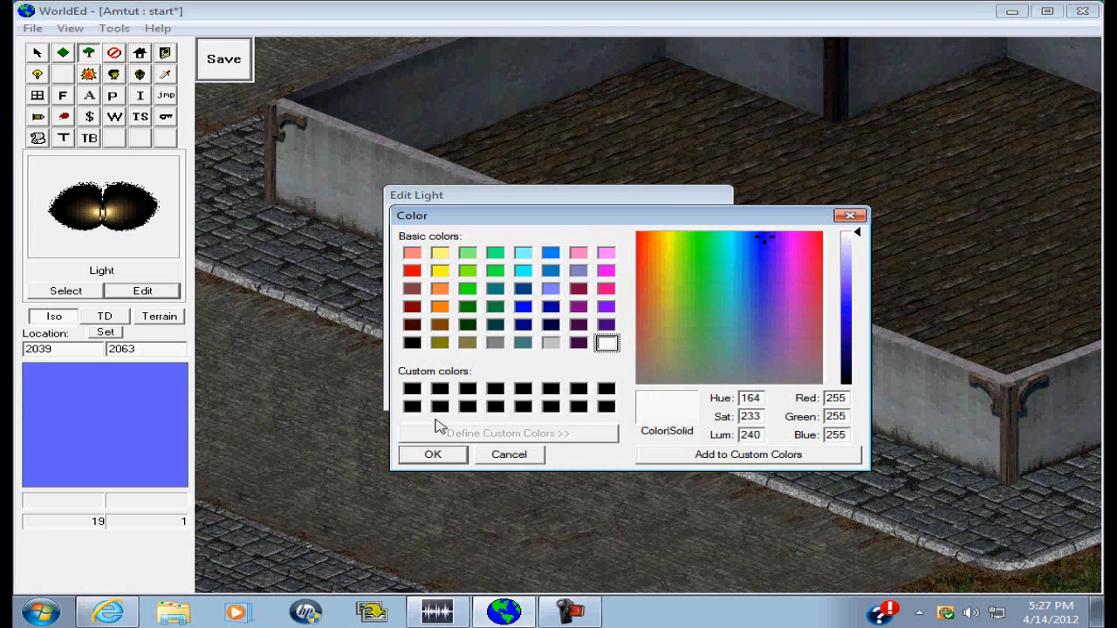
left_click(432, 455)
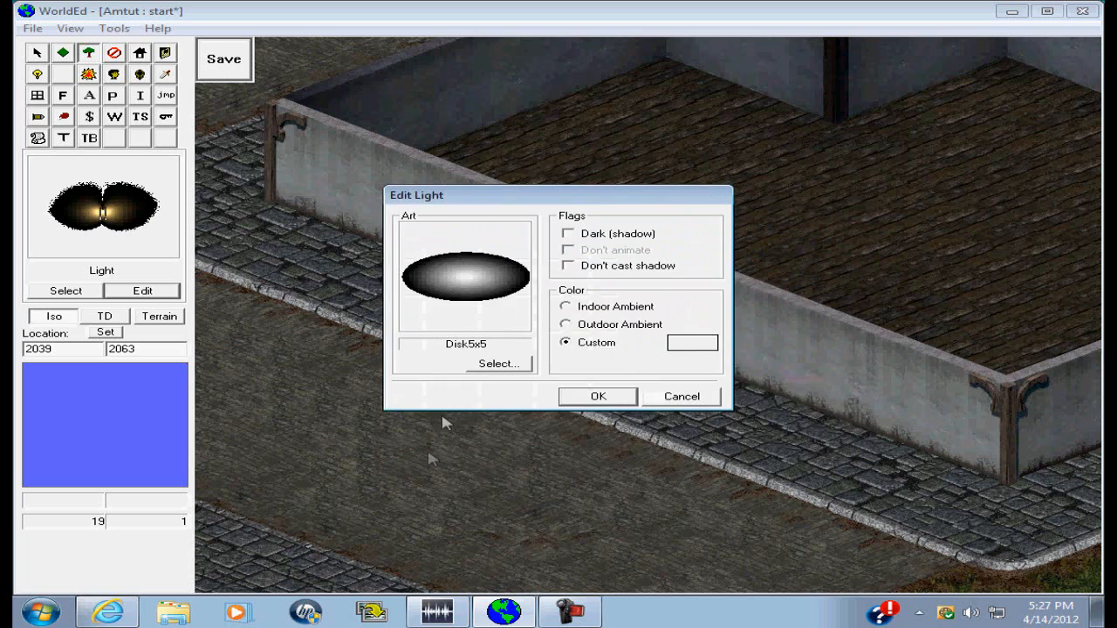
left_click(683, 344)
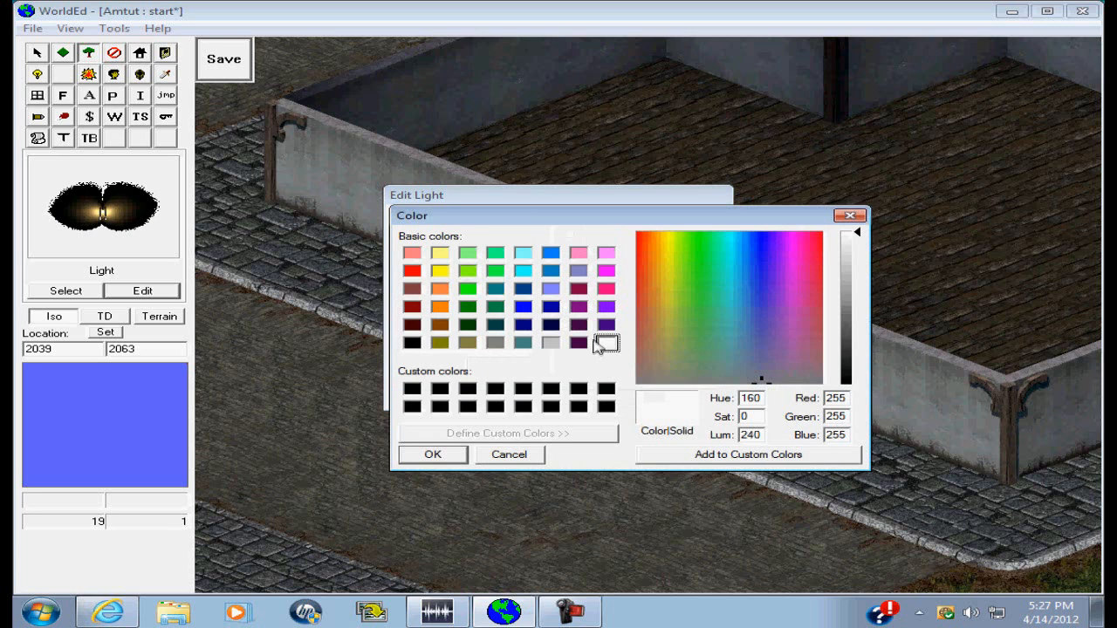
left_click(522, 308)
left_click(433, 454)
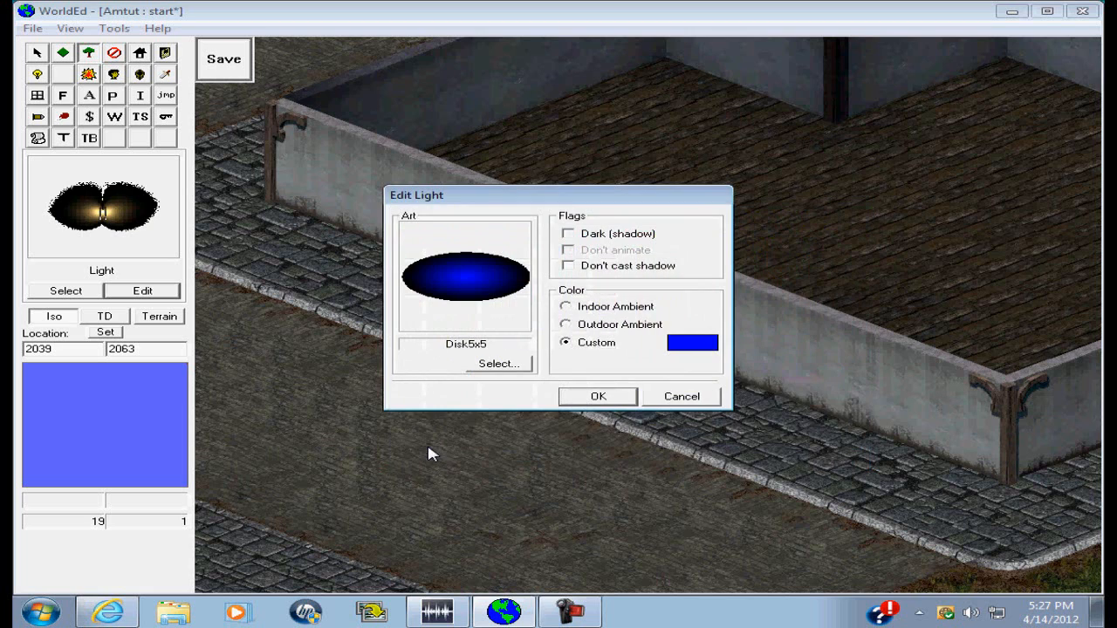
left_click(598, 396)
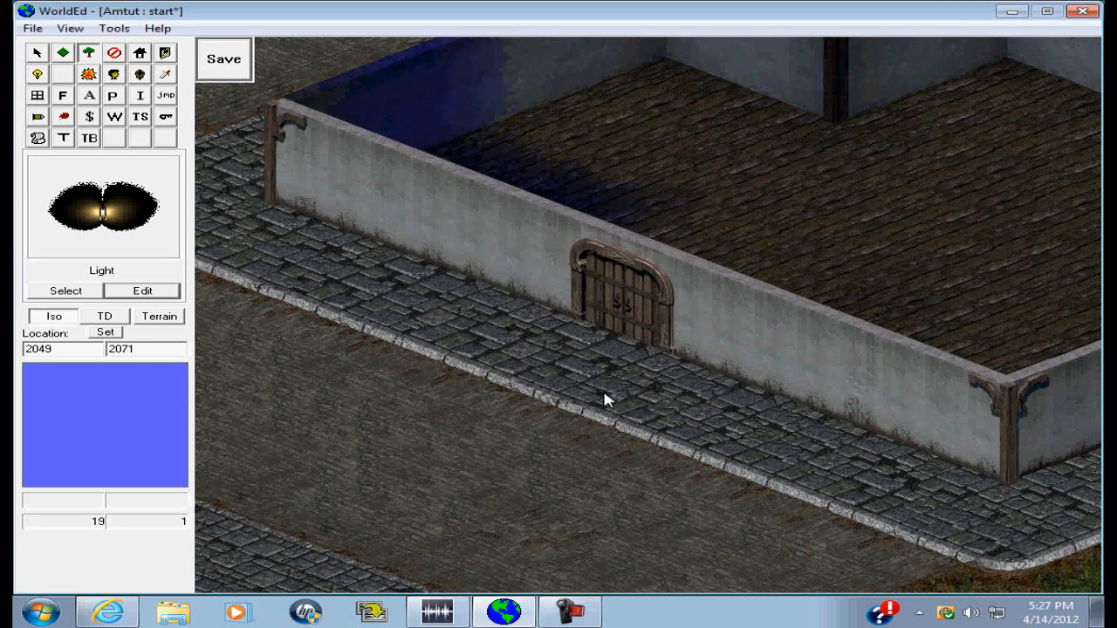
- Set the custom colour of the light inside the building back to white
left_click(40, 54)
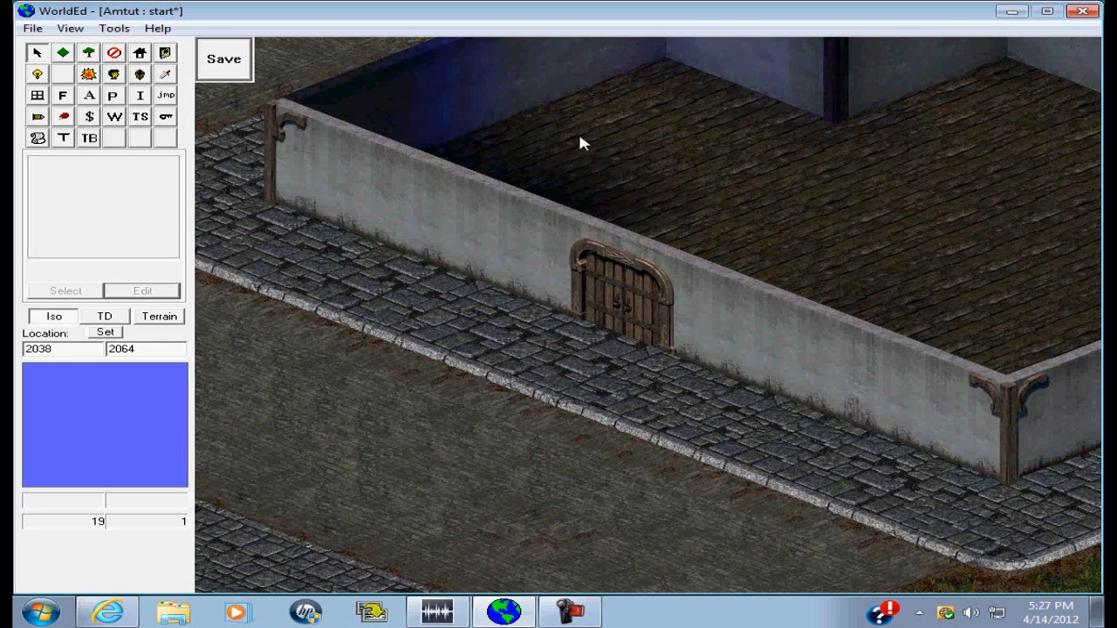
right_click(519, 180)
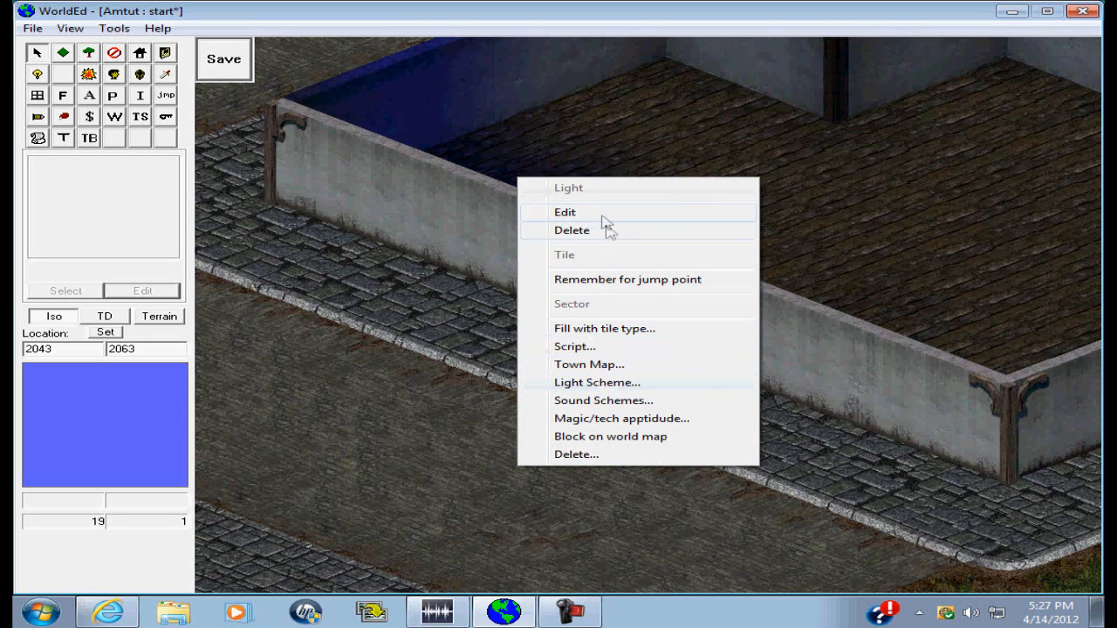
left_click(567, 212)
left_click(689, 345)
left_click(607, 342)
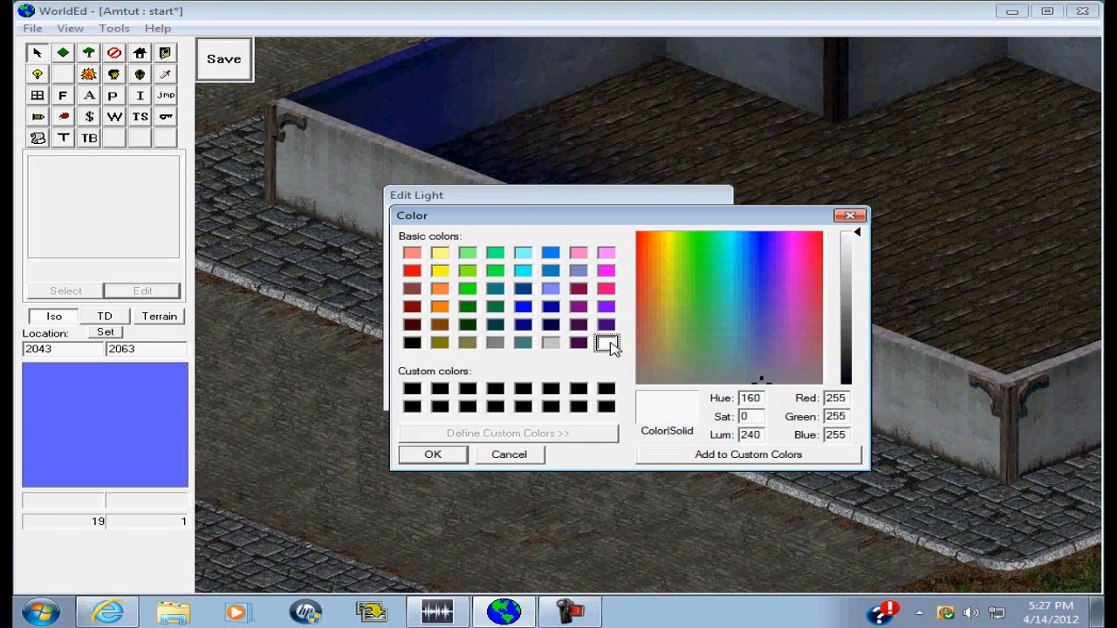
left_click(460, 452)
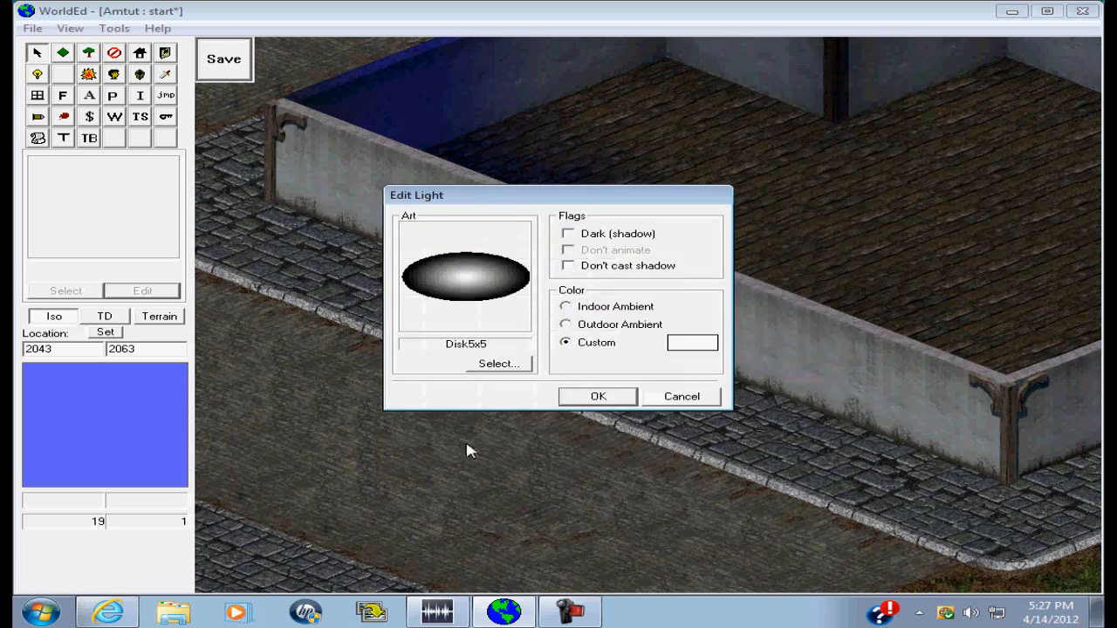
left_click(610, 401)
- Examine the building's walls and wooden floor from end to end under the white light
key("Right")
key("Right")
key("Right")
key("Right")
key("Right")
key("Up")
key("Up")
key("Up")
key("Up")
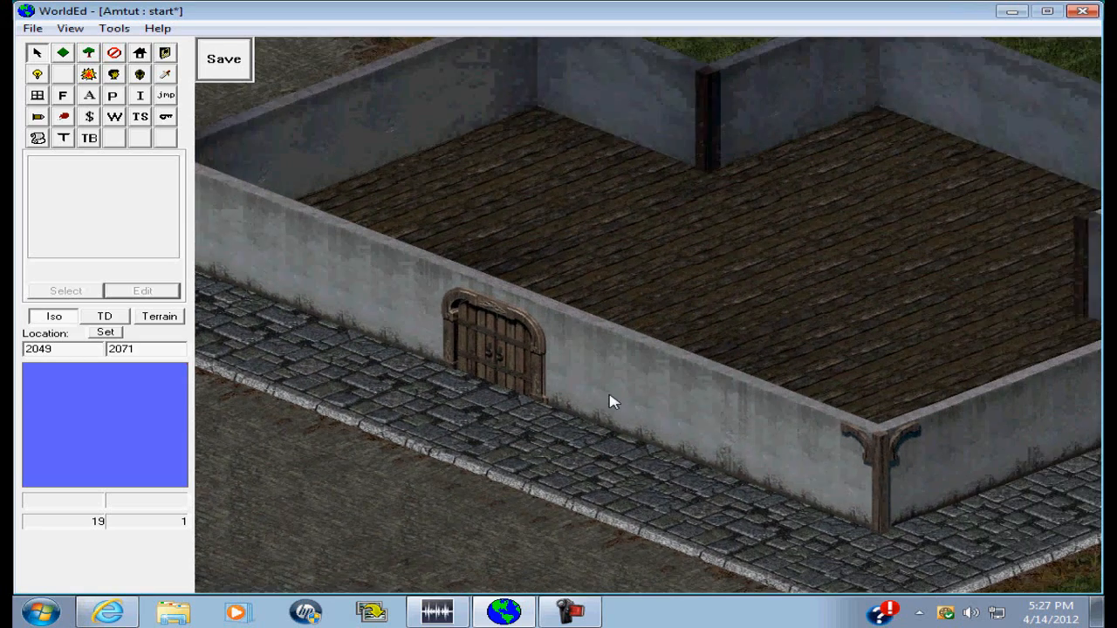
key("Down")
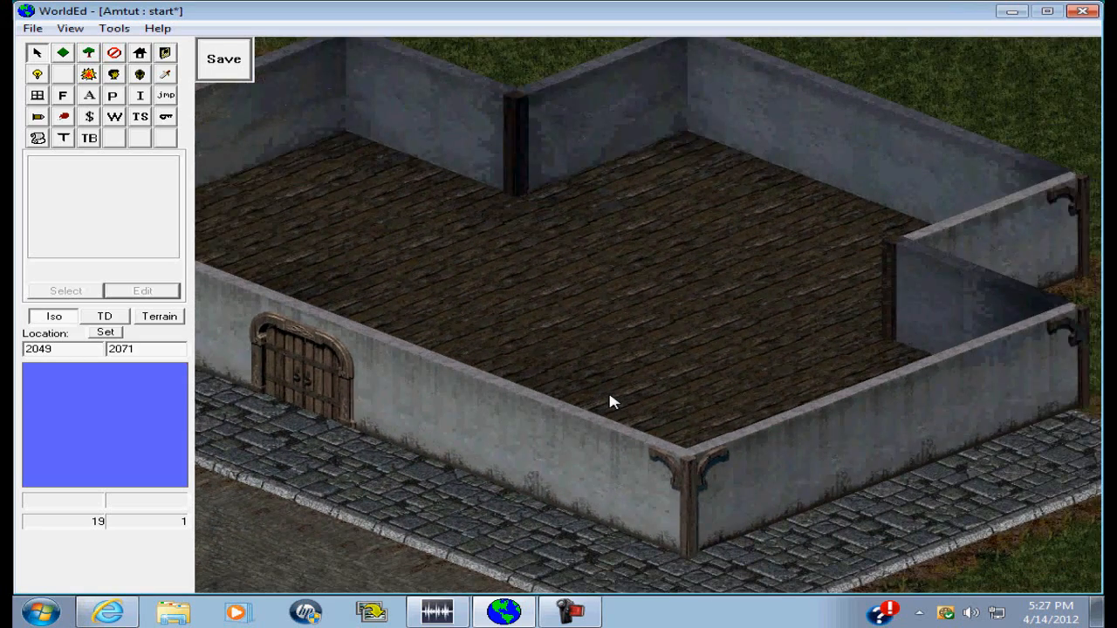
key("Left")
key("Left")
key("Left")
key("Left")
key("Up")
key("Up")
key("Up")
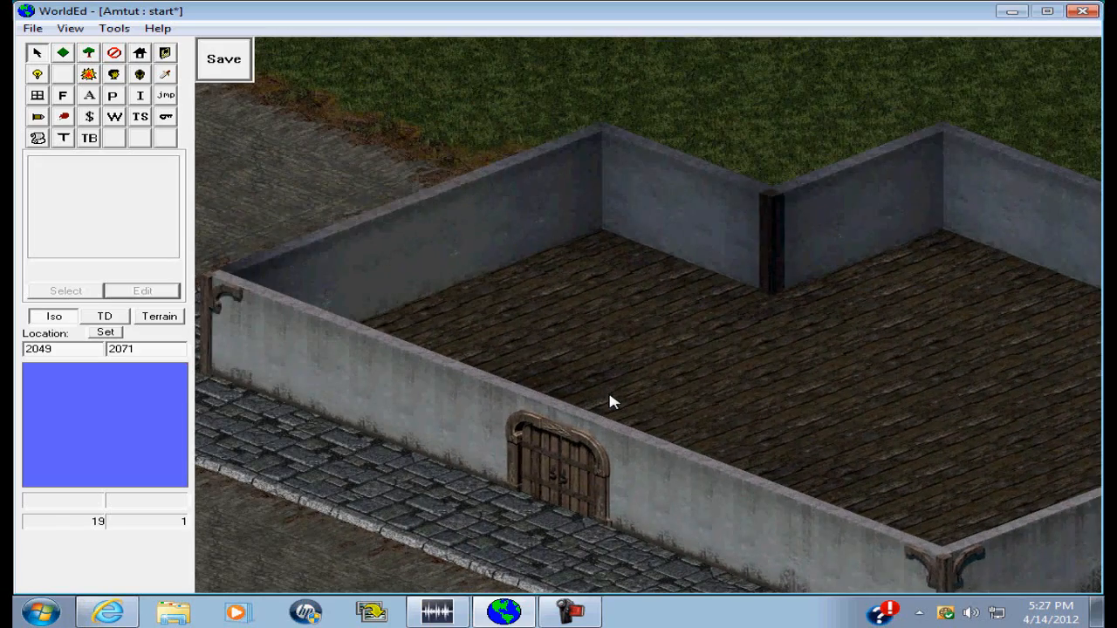
key("Left")
key("Up")
key("Down")
key("Right")
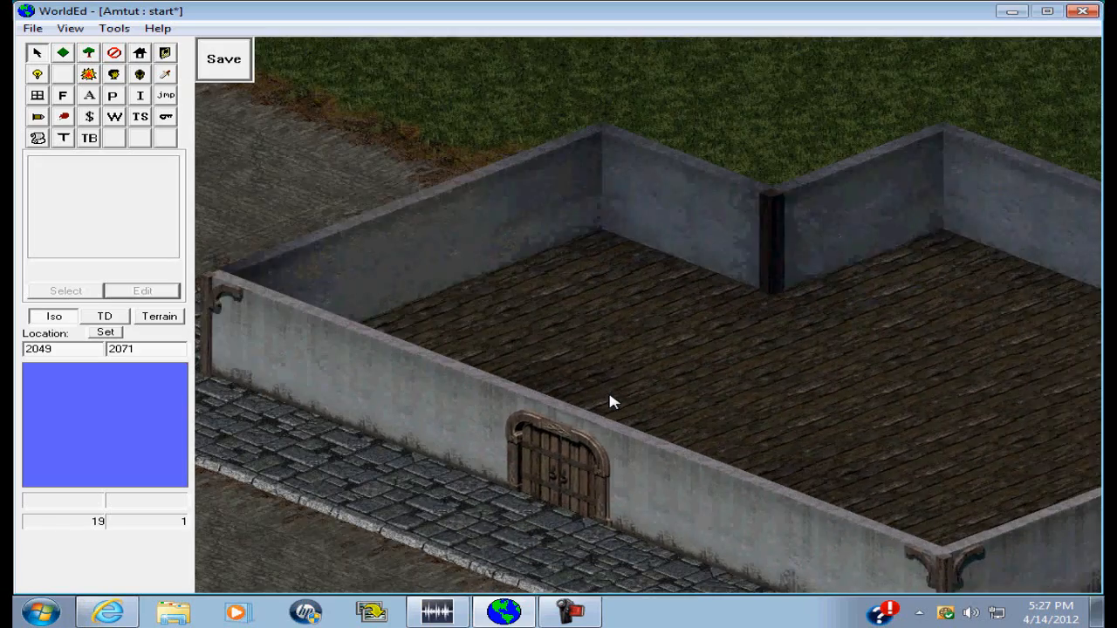
key("Right")
key("Down")
key("Left")
key("Left")
key("Left")
key("Left")
key("Up")
key("Up")
key("Up")
key("Up")
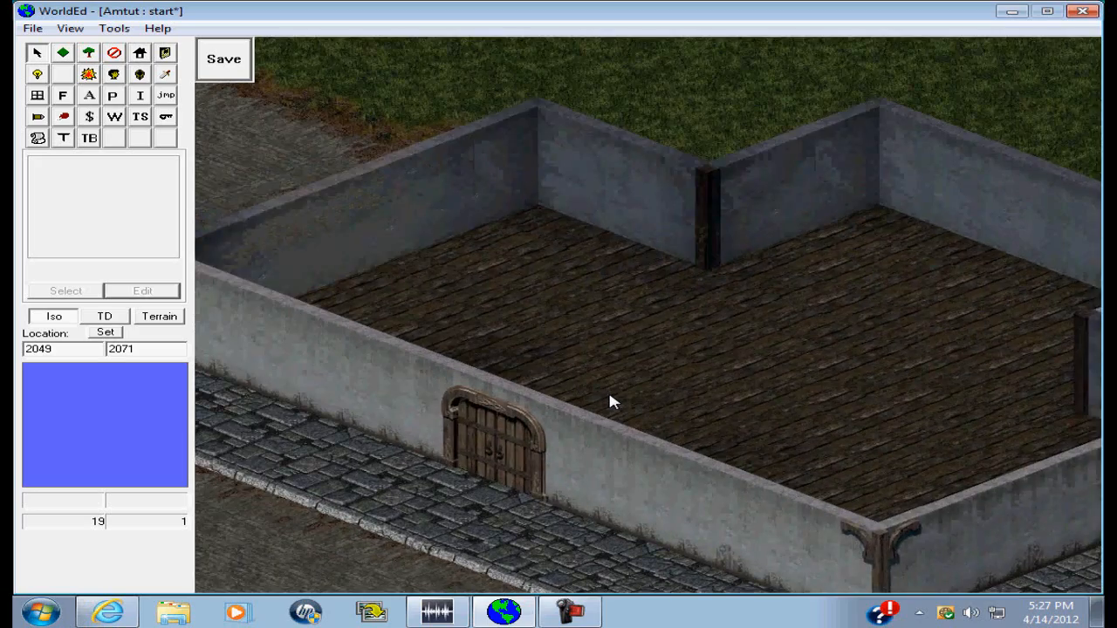
- Survey the town's other buildings, including the house on the grass, and return to the building with the wooden double door
key("Right")
key("Right")
key("Right")
key("Down")
key("Down")
key("Down")
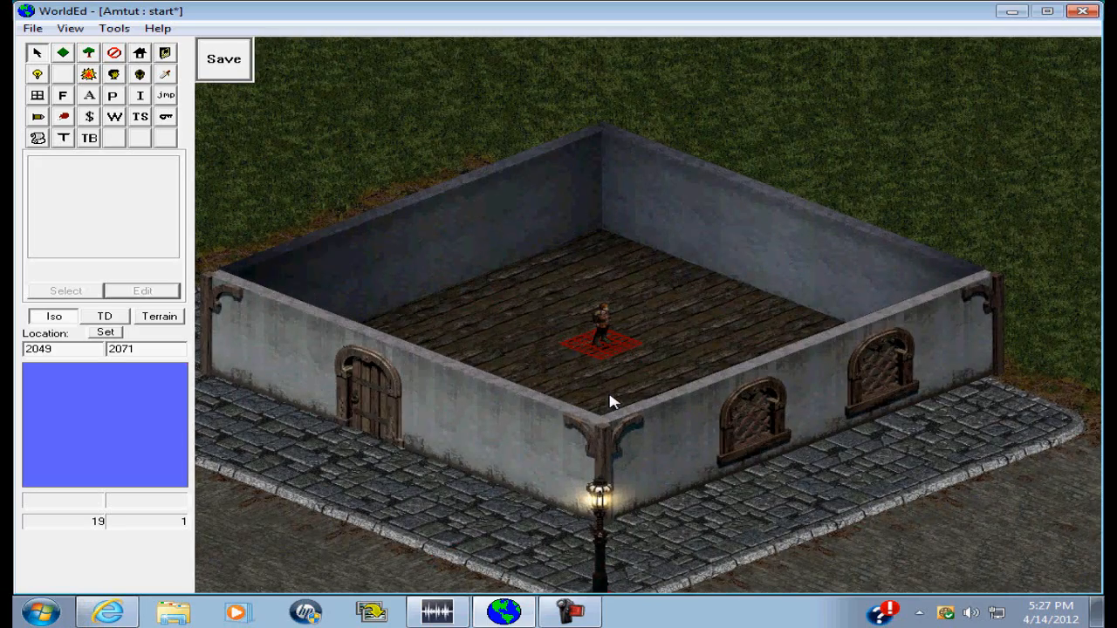
key("Left")
key("Left")
key("Left")
key("Left")
key("Left")
key("Left")
key("Left")
key("Left")
key("Left")
key("Down")
key("Down")
key("Down")
key("Down")
key("Down")
key("Down")
key("Down")
key("Down")
key("Down")
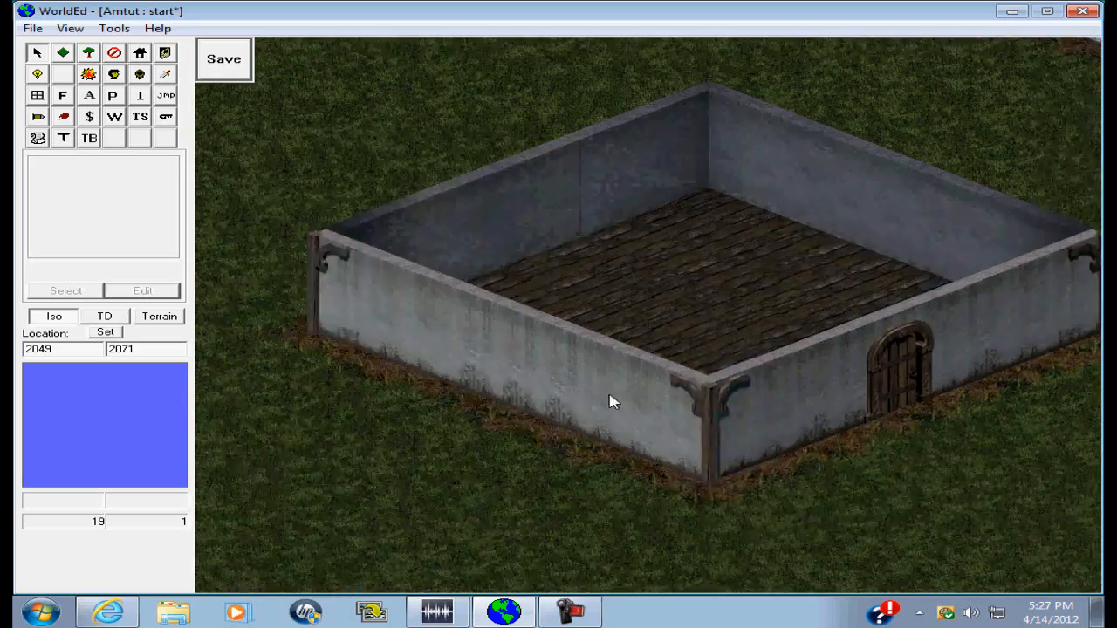
key("Left")
key("Down")
key("Right")
key("Right")
key("Up")
key("Up")
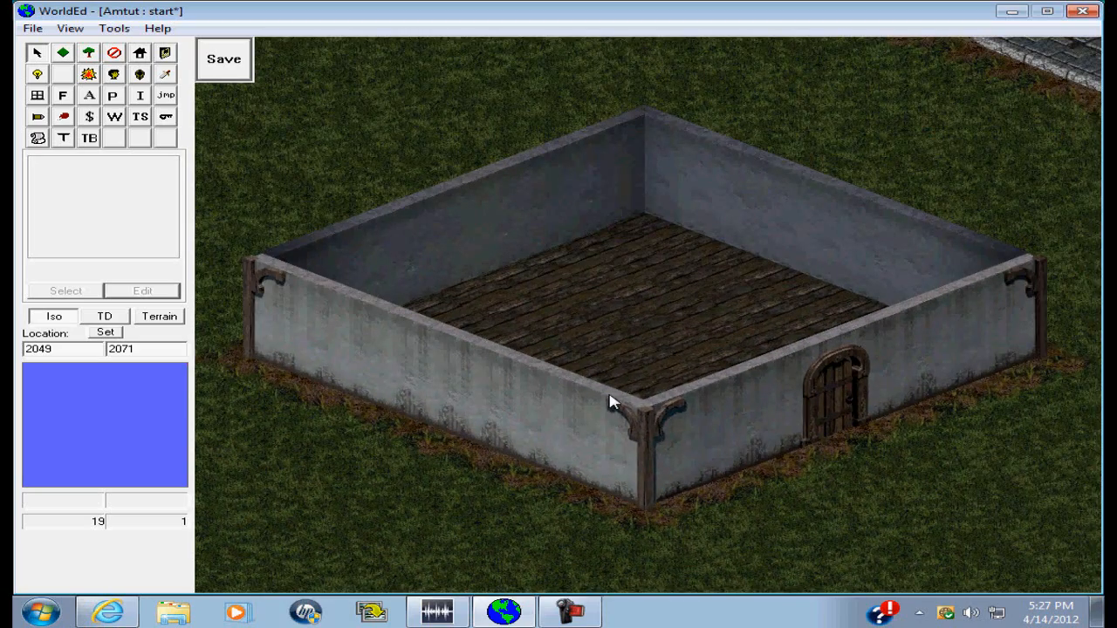
key("Right")
key("Down")
key("Right")
key("Right")
key("Right")
key("Right")
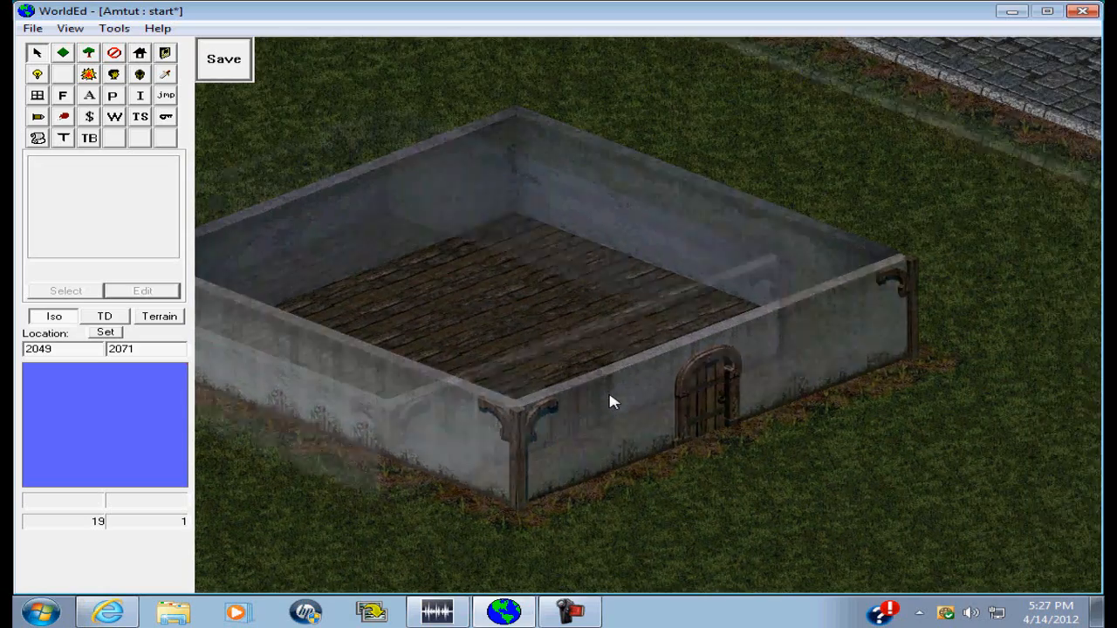
key("Right")
key("Right")
key("Right")
key("Right")
key("Right")
key("Right")
key("Right")
key("Right")
key("Right")
key("Right")
key("Right")
key("Right")
key("Right")
key("Right")
key("Right")
key("Right")
key("Right")
key("Right")
key("Up")
key("Up")
key("Up")
key("Up")
key("Up")
key("Up")
key("Up")
key("Up")
key("Up")
key("Up")
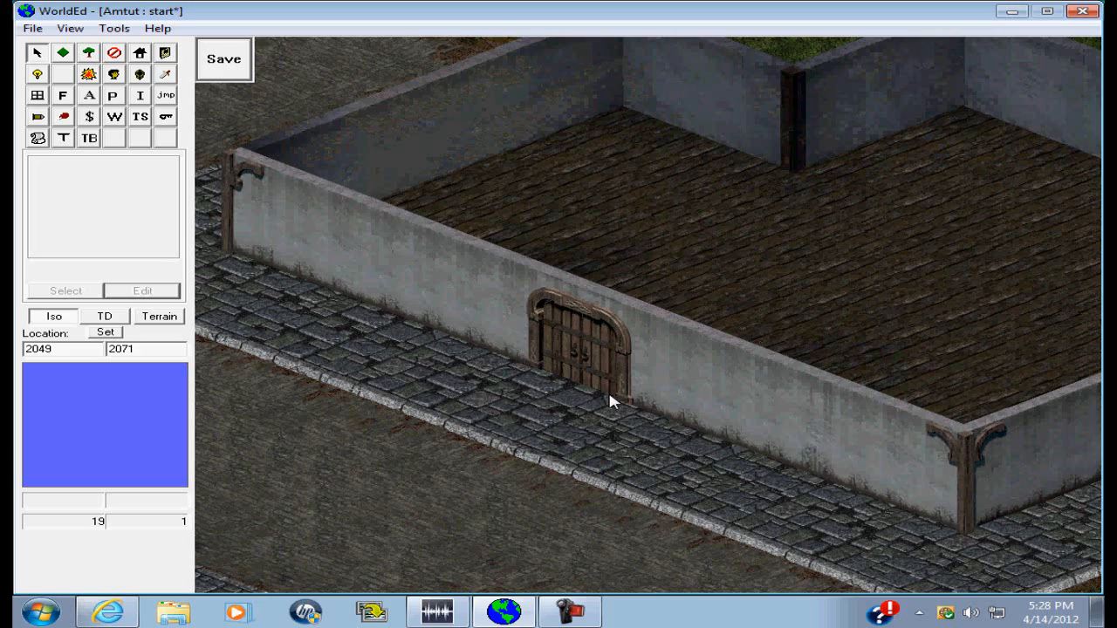
- Place one female and two male Human Noble NPCs near the back wall inside the building with the wooden double door
key("Right")
key("Right")
key("Right")
key("Up")
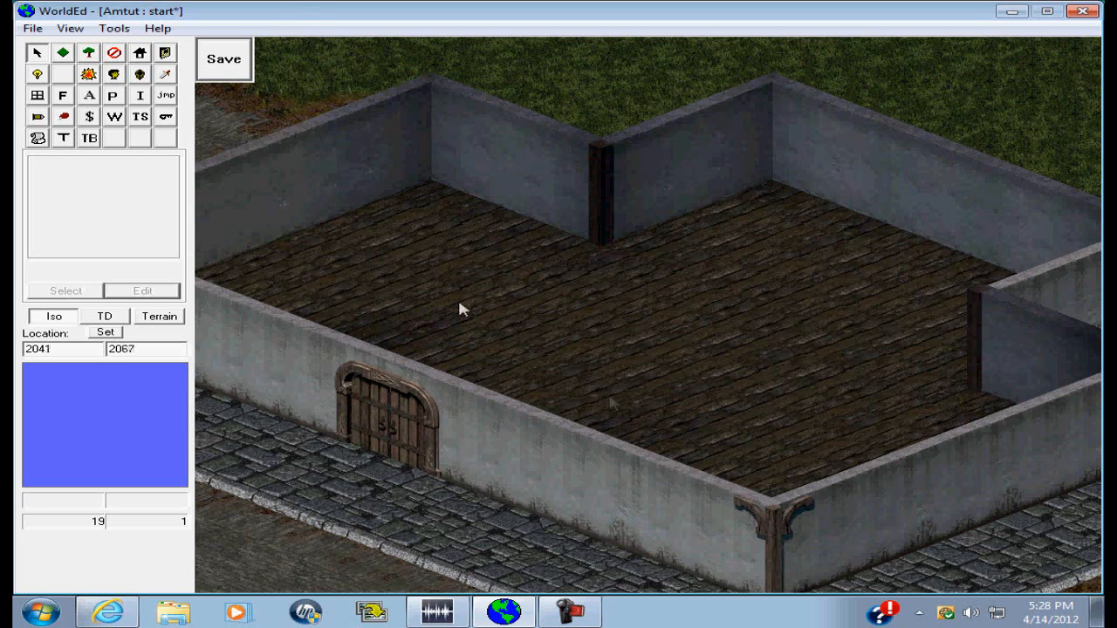
left_click(114, 74)
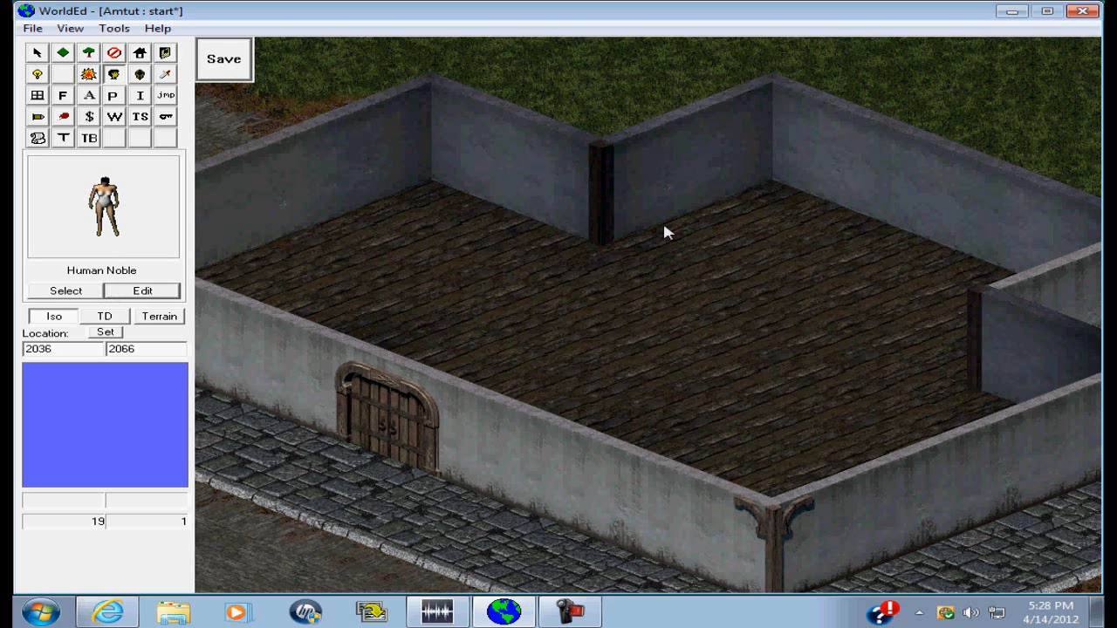
left_click(755, 242)
left_click(45, 294)
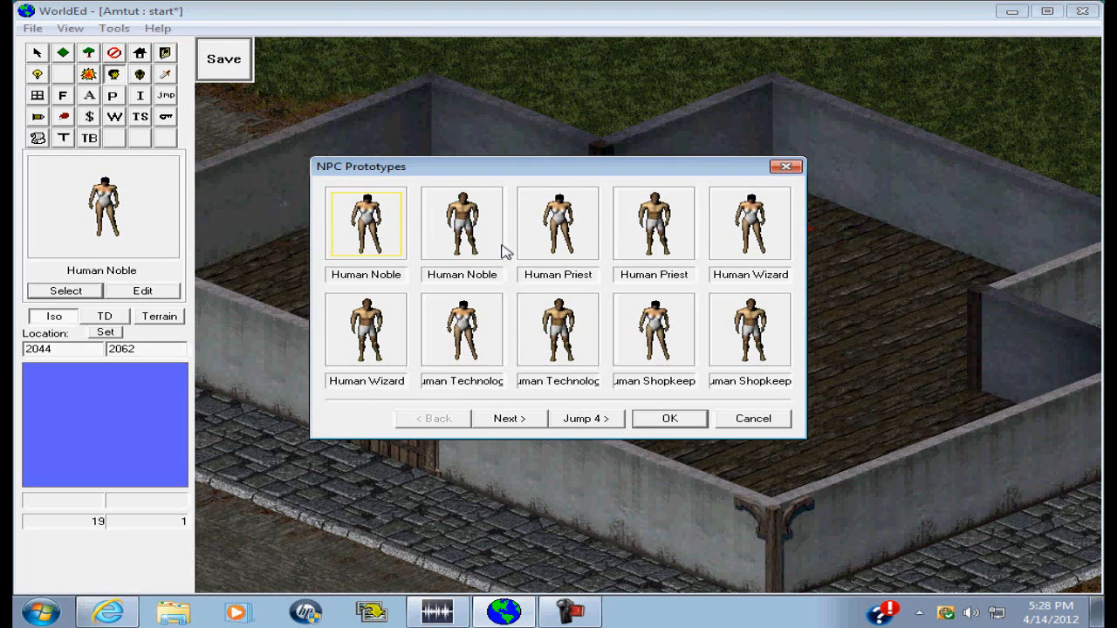
left_click(672, 418)
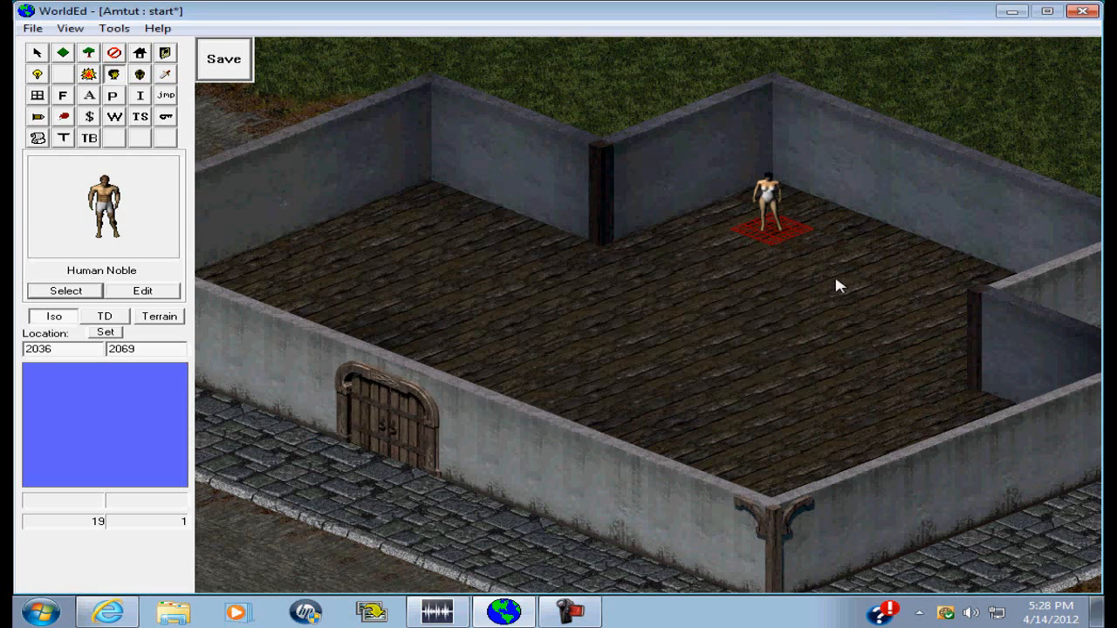
left_click(812, 272)
left_click(903, 306)
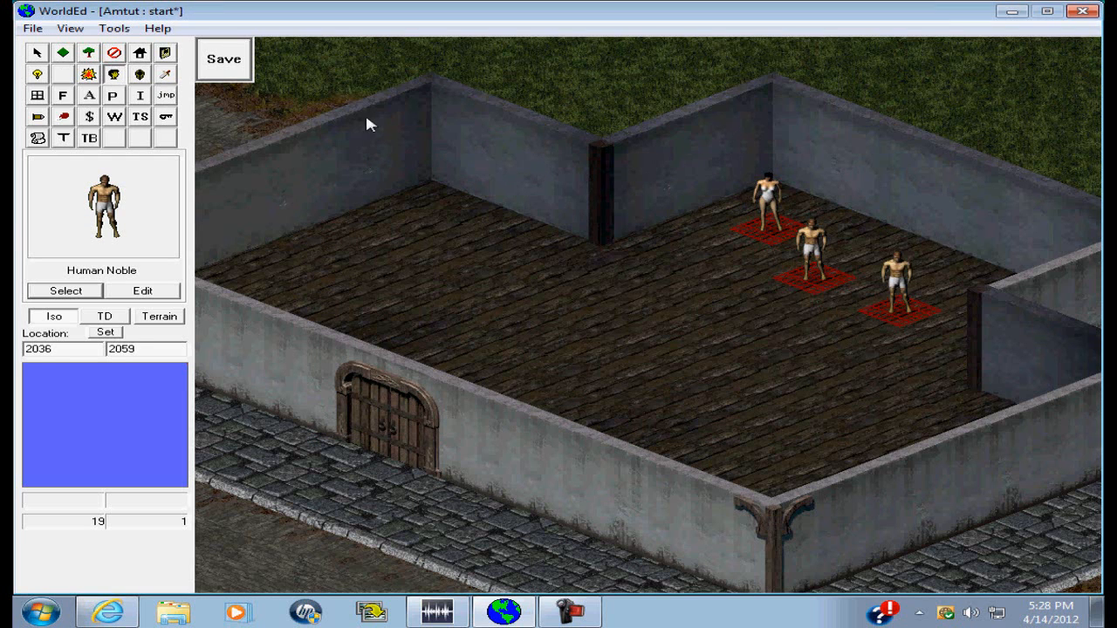
- Examine the alternative character art available for the female Human Noble
right_click(768, 197)
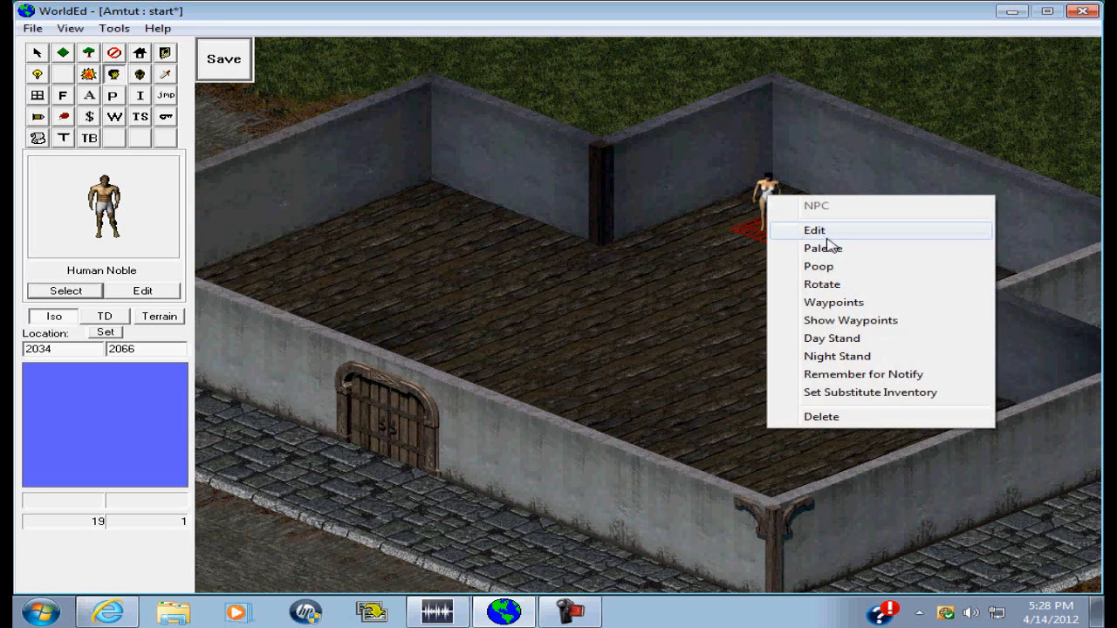
left_click(814, 230)
left_click(330, 201)
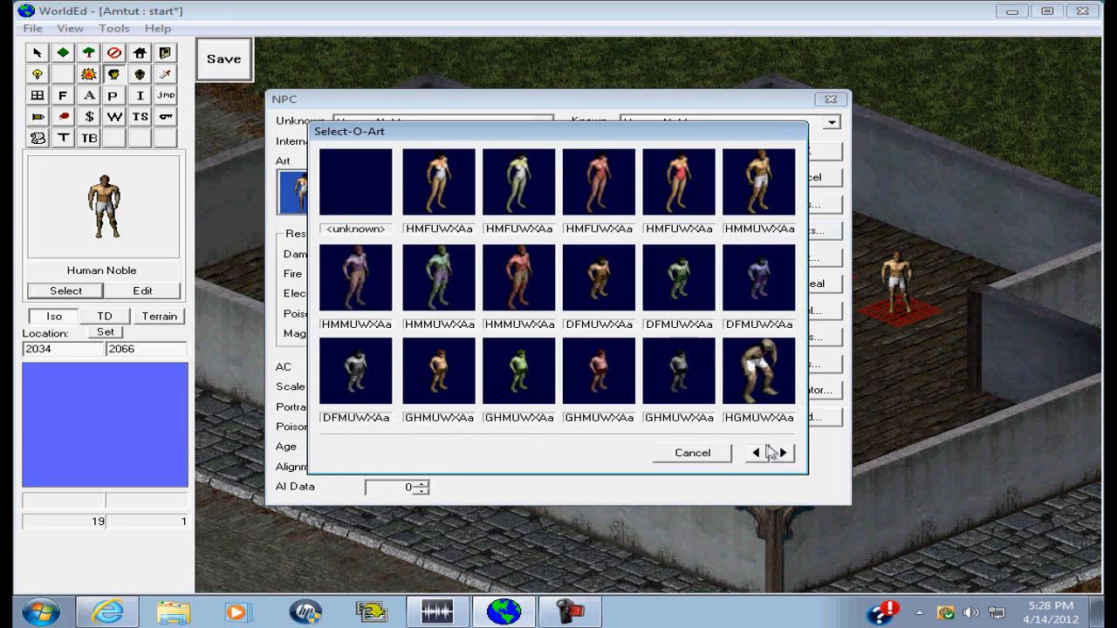
left_click(698, 453)
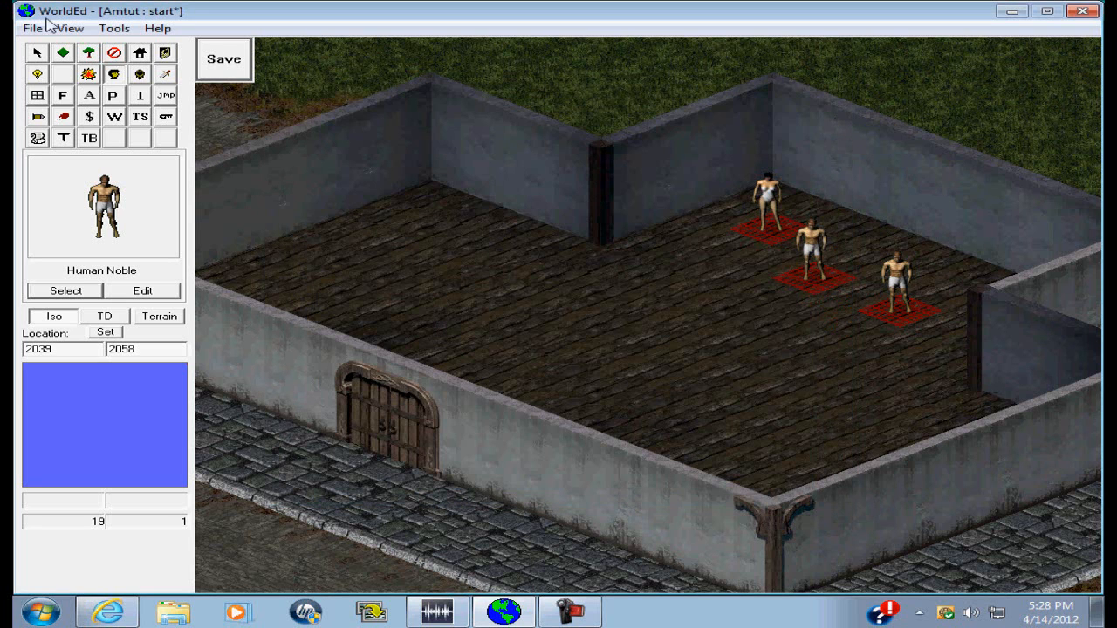
- Choose Priest Robes as the armor prototype for placement
left_click(88, 103)
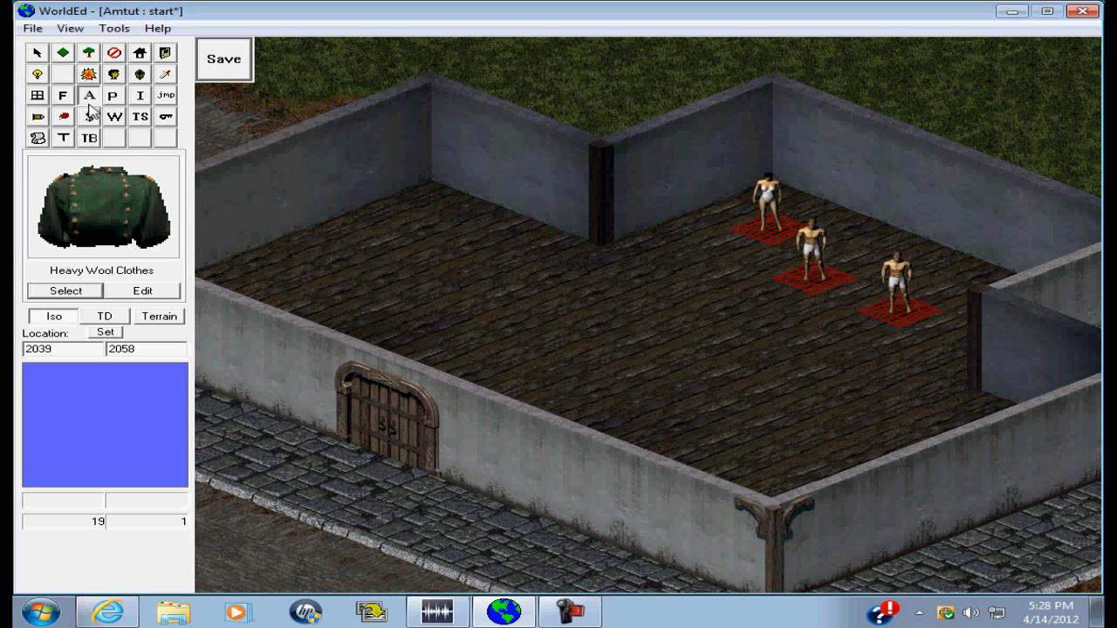
left_click(65, 291)
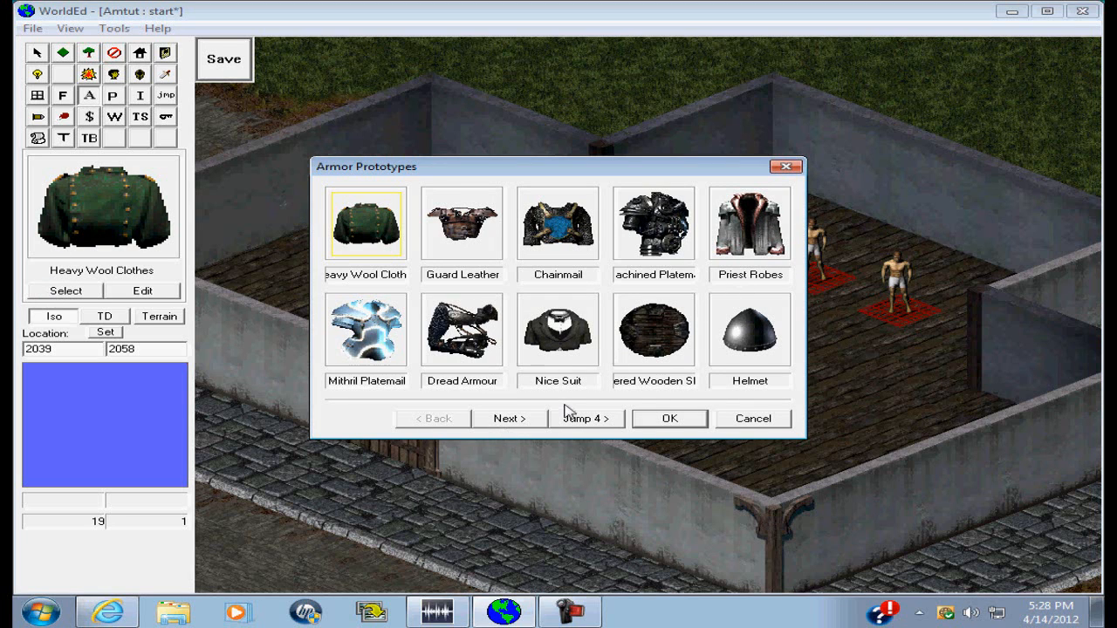
left_click(755, 231)
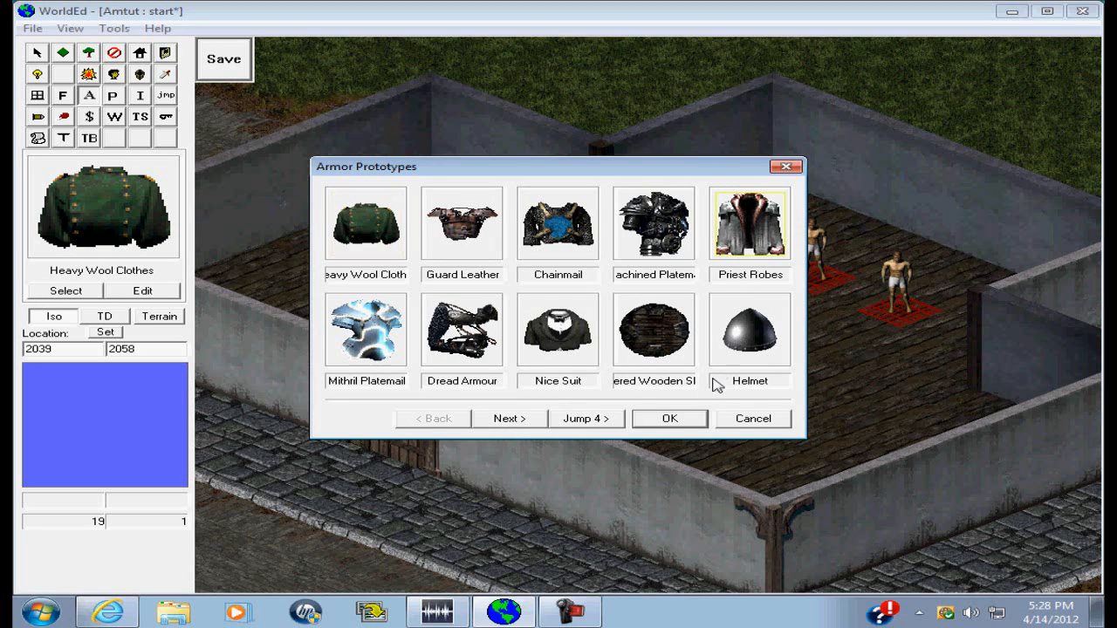
left_click(668, 420)
- Choose Shadowing Robes from the armor prototypes
left_click(75, 290)
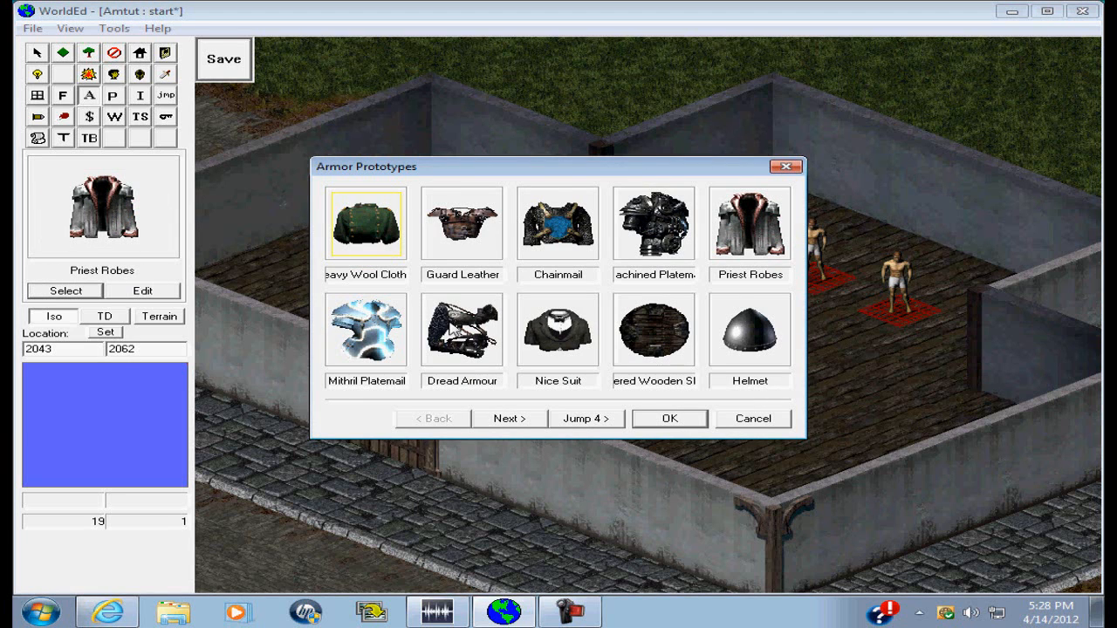
left_click(505, 421)
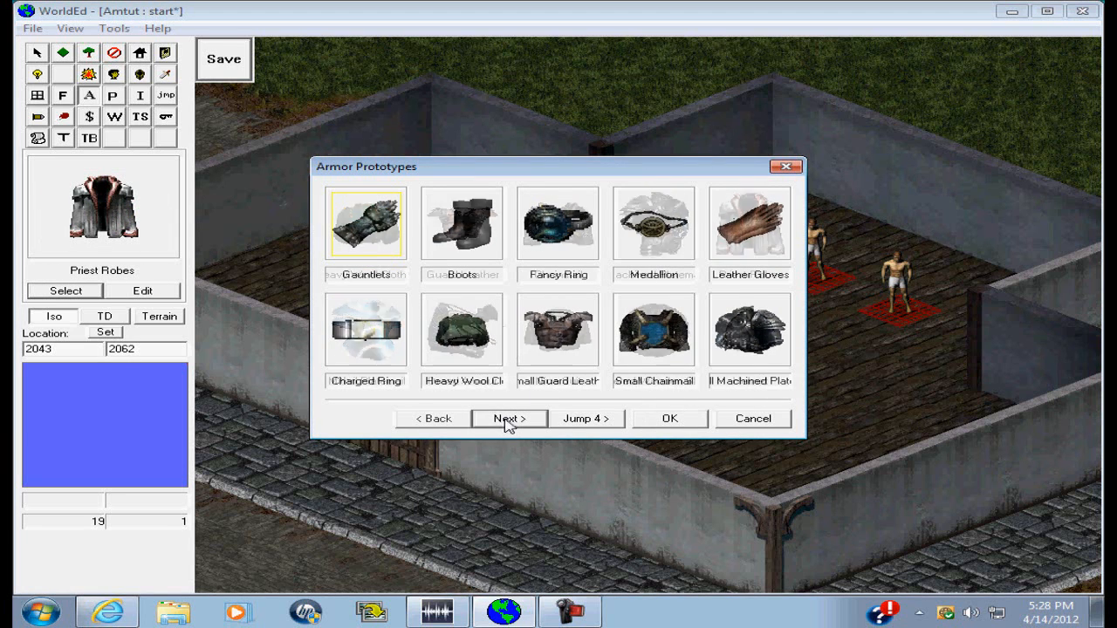
left_click(506, 420)
left_click(507, 421)
left_click(506, 421)
left_click(467, 421)
left_click(571, 249)
left_click(667, 419)
- Choose the Robes armor prototype, lay three of them on the building's wooden floor and shift one slightly
left_click(77, 291)
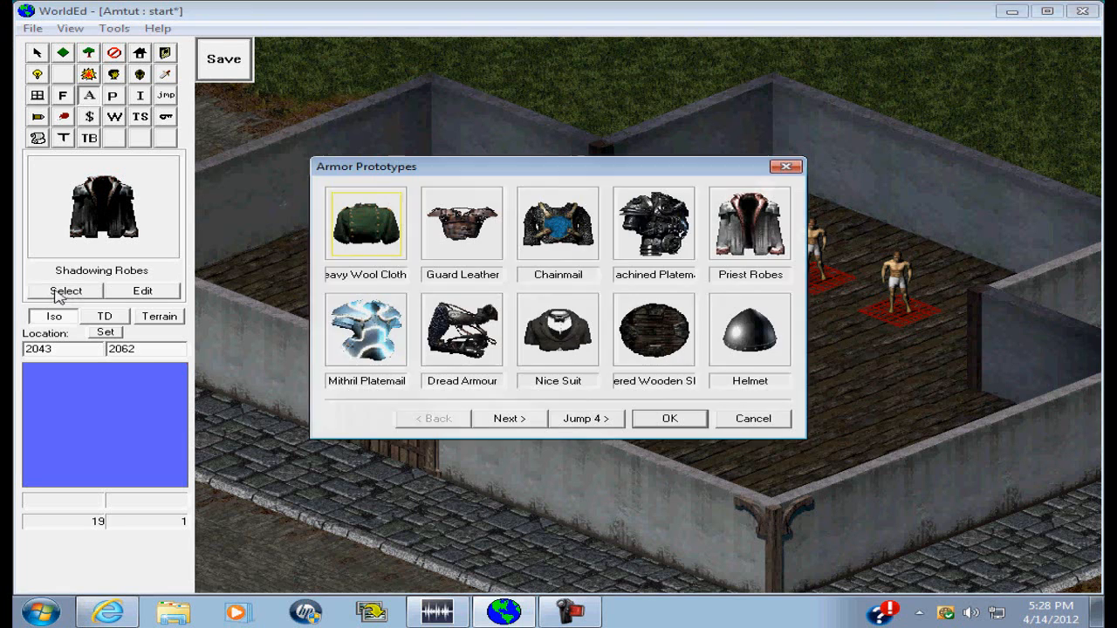
left_click(482, 420)
left_click(486, 420)
left_click(486, 420)
left_click(487, 420)
left_click(489, 421)
left_click(581, 230)
left_click(667, 417)
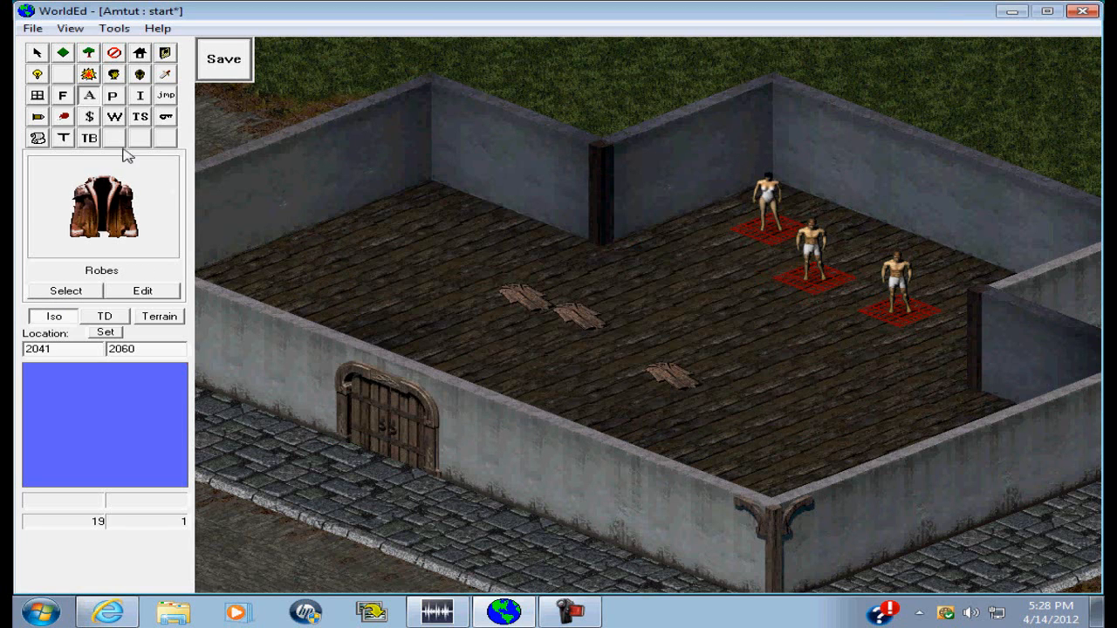
left_click(36, 52)
mouse_move(512, 294)
left_mouse_down()
mouse_move(722, 265)
mouse_move(723, 243)
mouse_move(531, 289)
left_mouse_up()
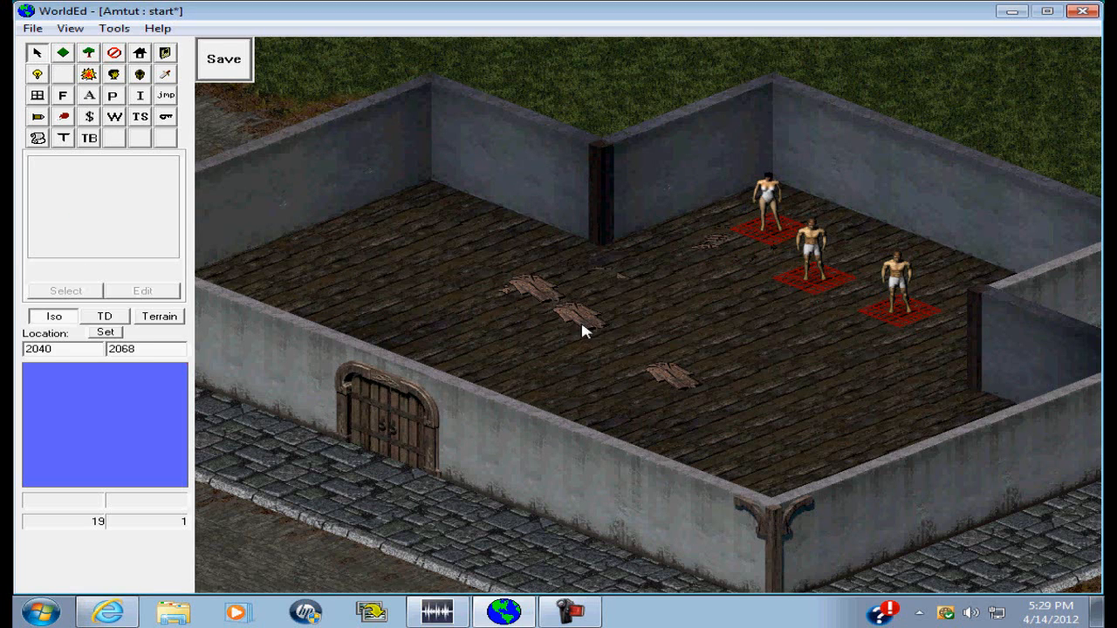
- Clear the robes from the building's wooden floor
left_click(89, 96)
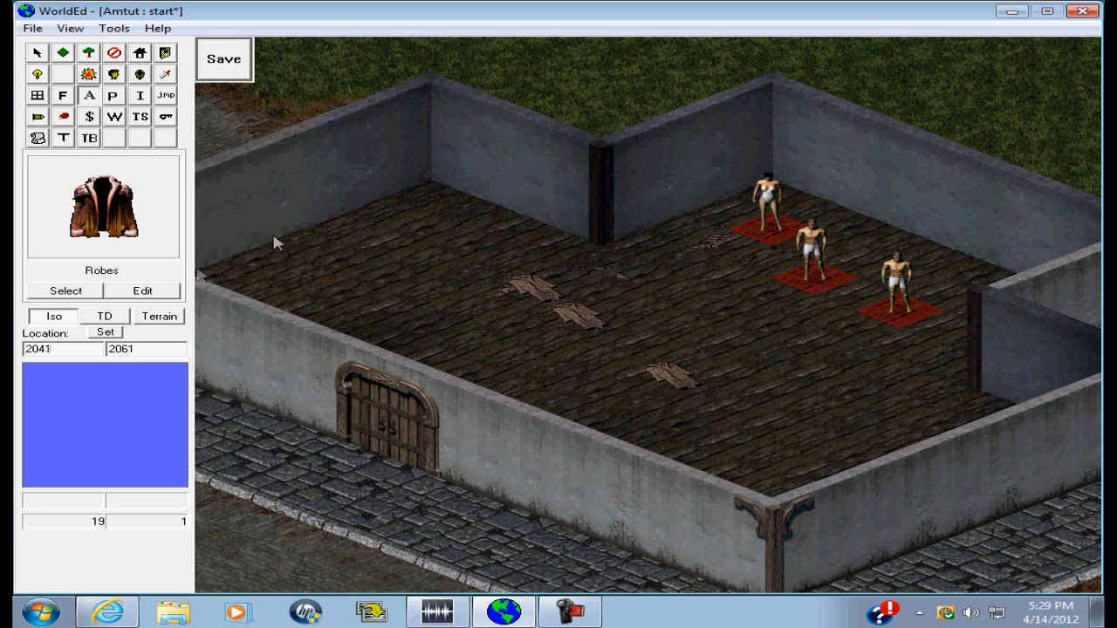
left_click(38, 54)
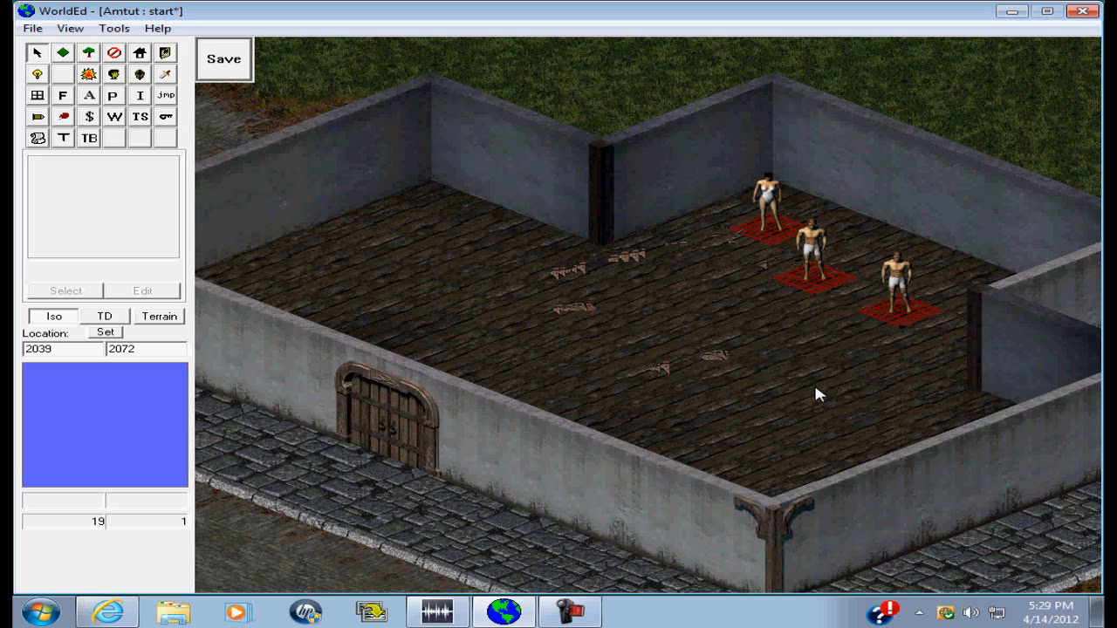
key("w")
key("w")
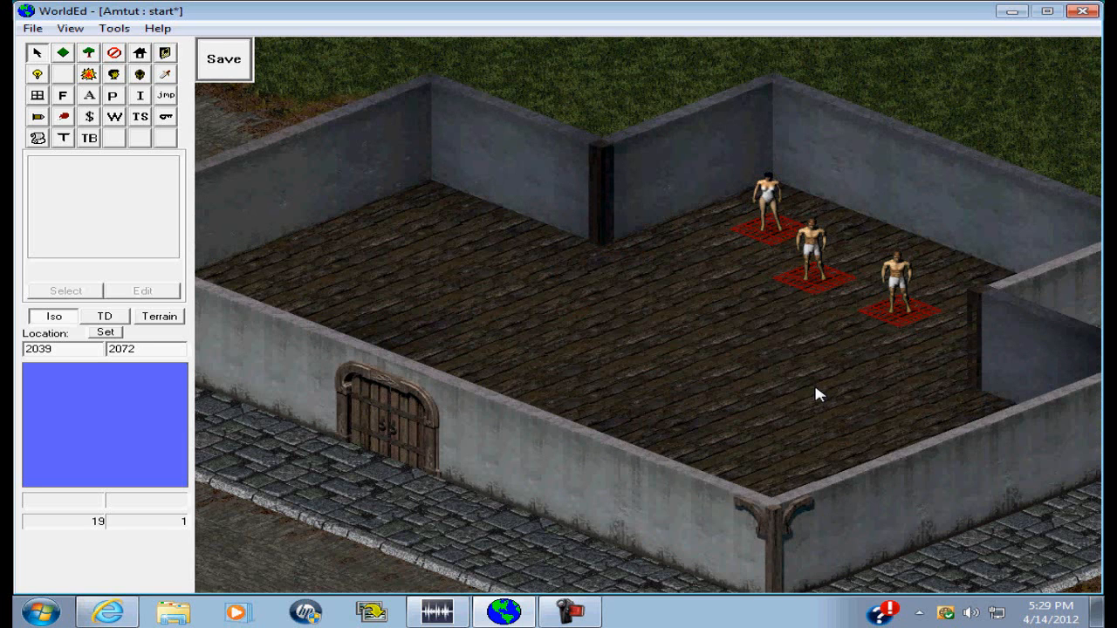
left_click(70, 28)
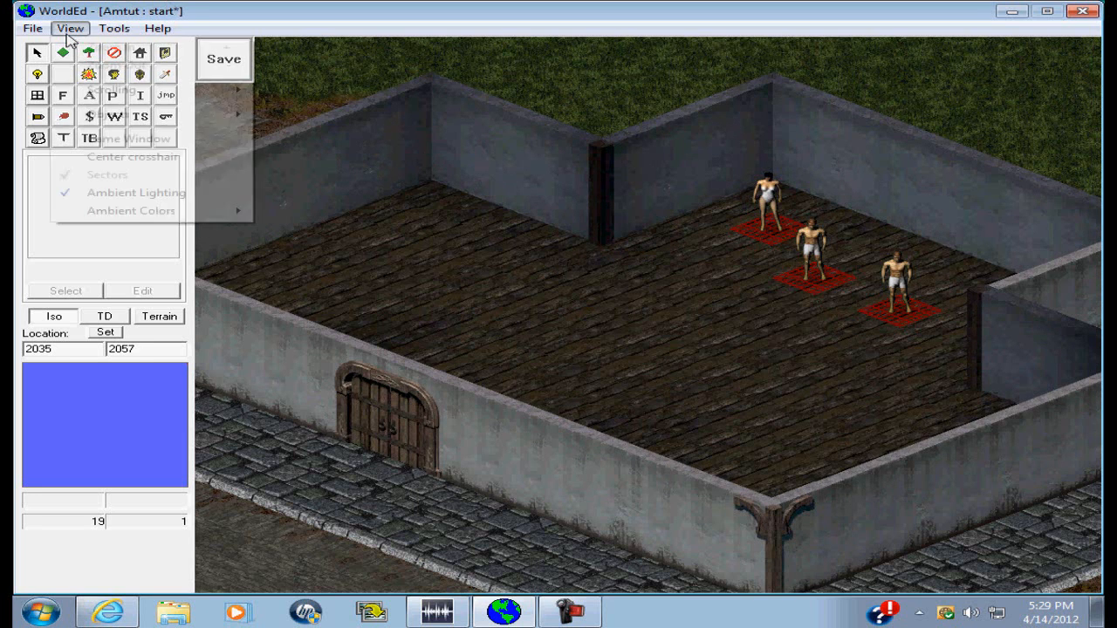
mouse_move(170, 117)
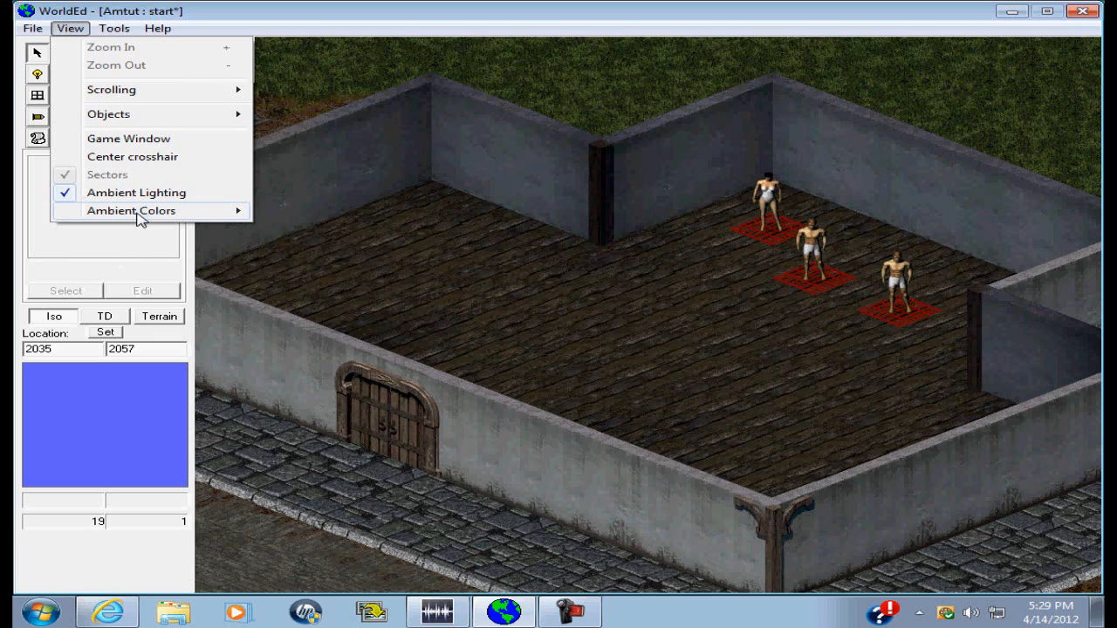
left_click(127, 275)
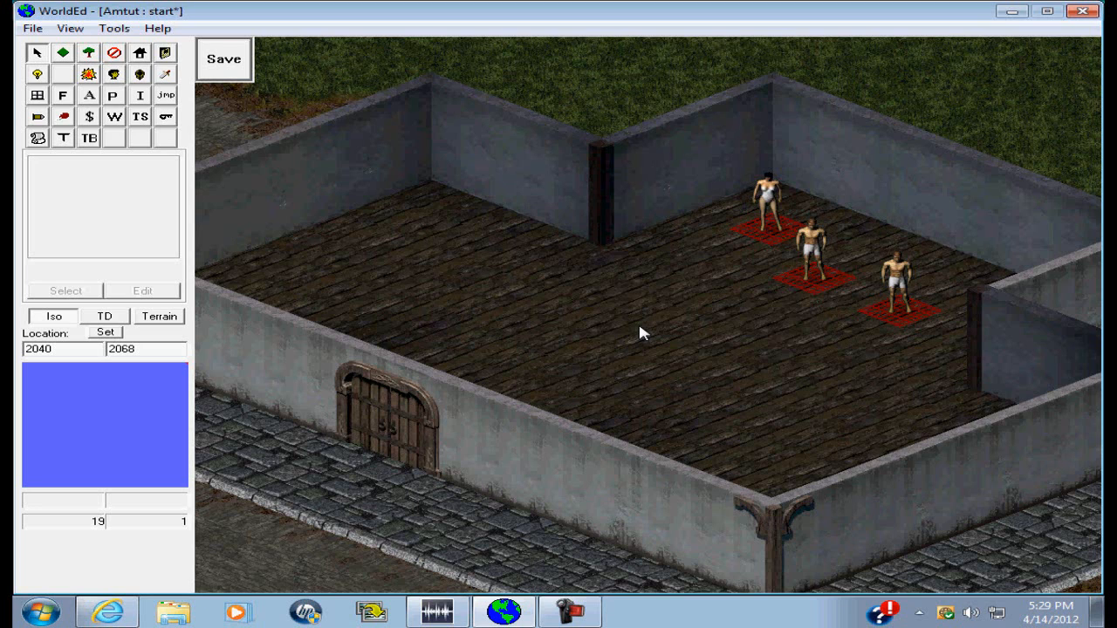
- Survey the lamp-lit house, the building with the three nobles and the paved streets around them
key("Left")
key("Up")
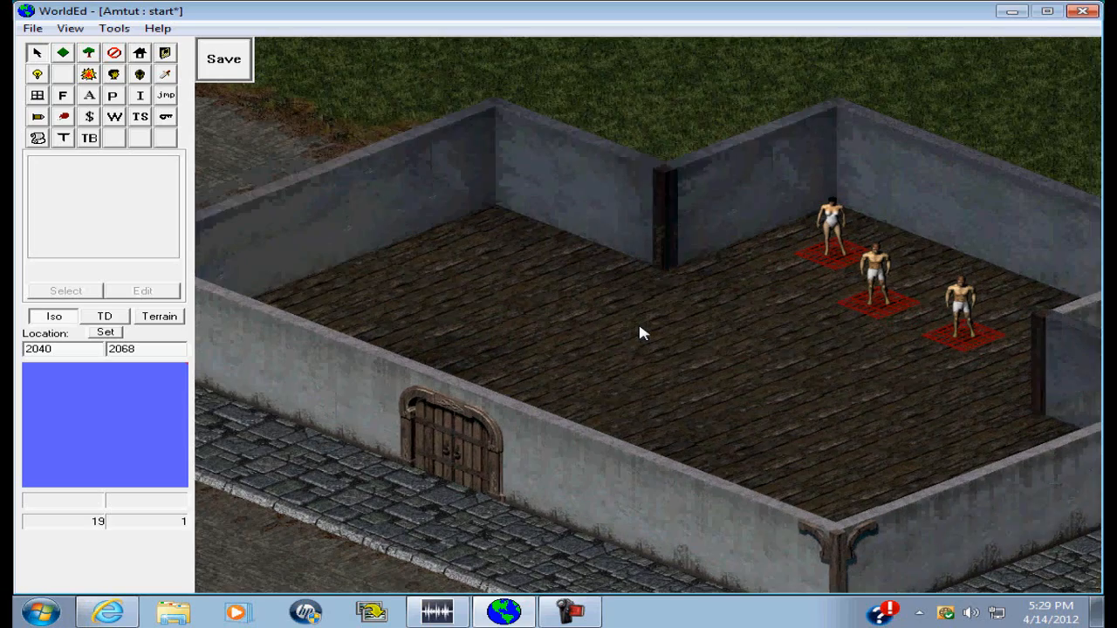
key("Left")
key("Down")
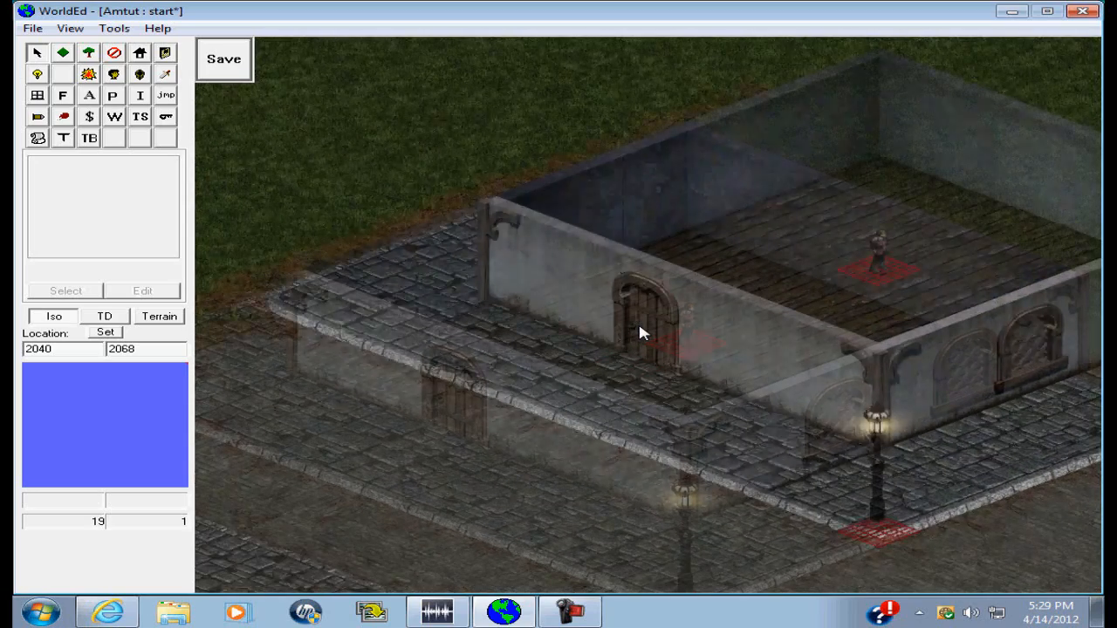
key("Right")
key("Down")
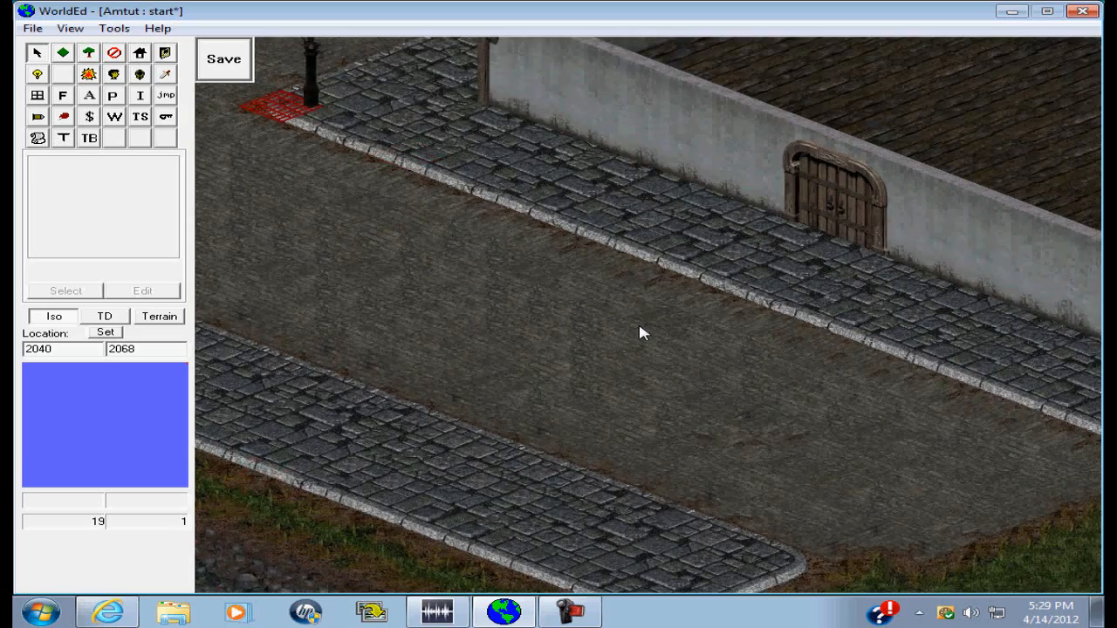
key("Up")
key("Left")
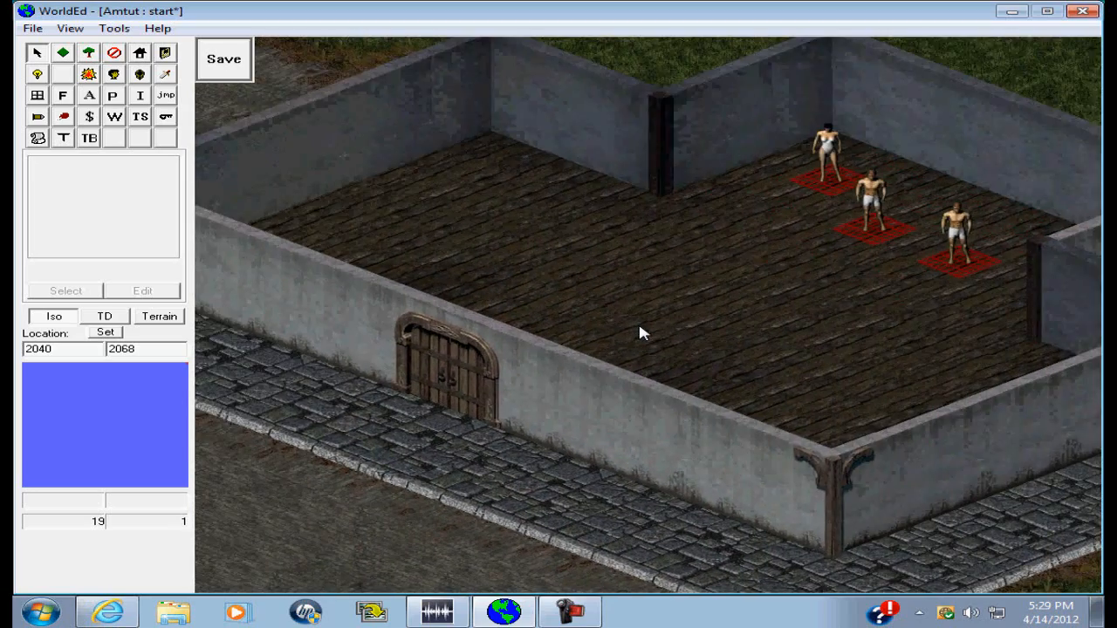
key("Down")
key("Right")
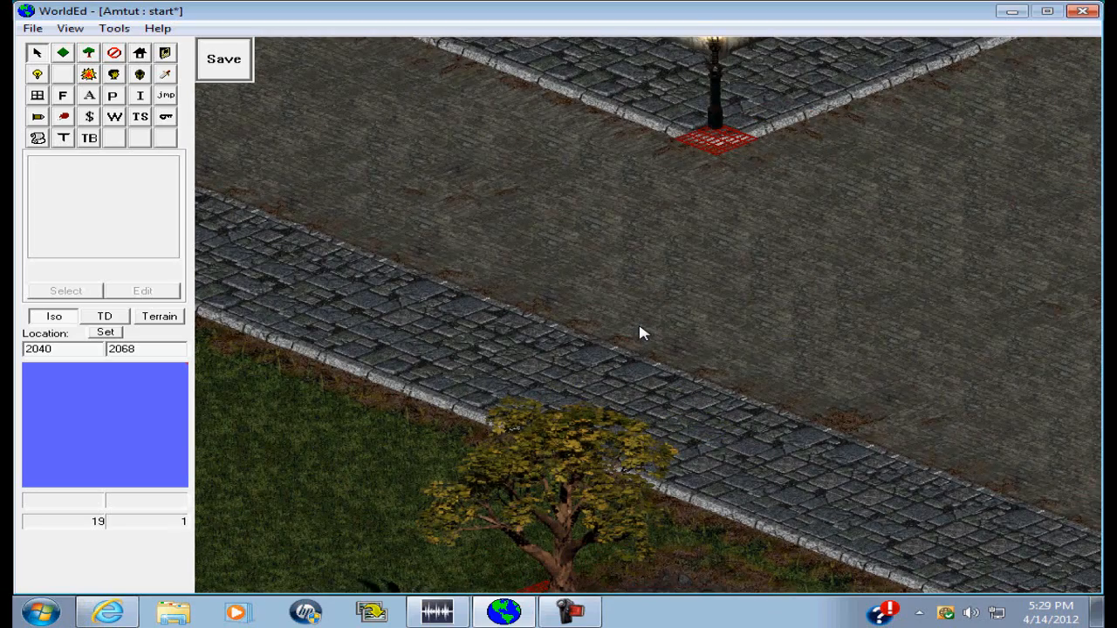
- Choose the male Basic Unique Npc prototype and place one on the paved street near the lamp post
left_click(113, 73)
left_click(75, 293)
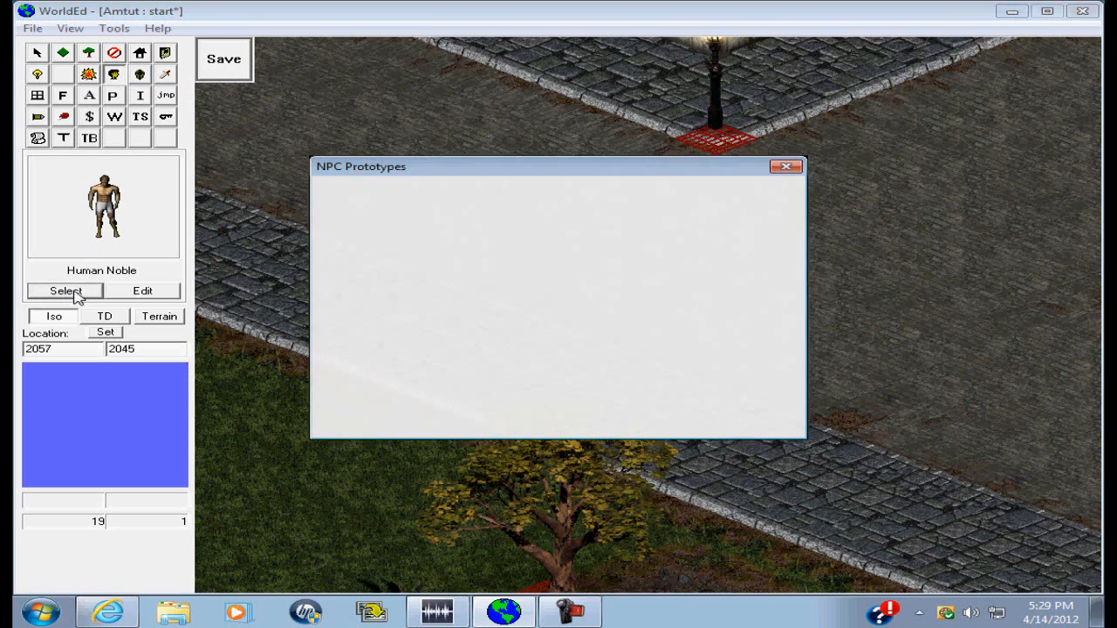
left_click(505, 419)
left_click(505, 418)
left_click(504, 419)
left_click(504, 418)
left_click(504, 419)
left_click(504, 418)
left_click(505, 419)
left_click(504, 419)
left_click(505, 419)
left_click(504, 419)
left_click(504, 419)
left_click(504, 419)
left_click(437, 419)
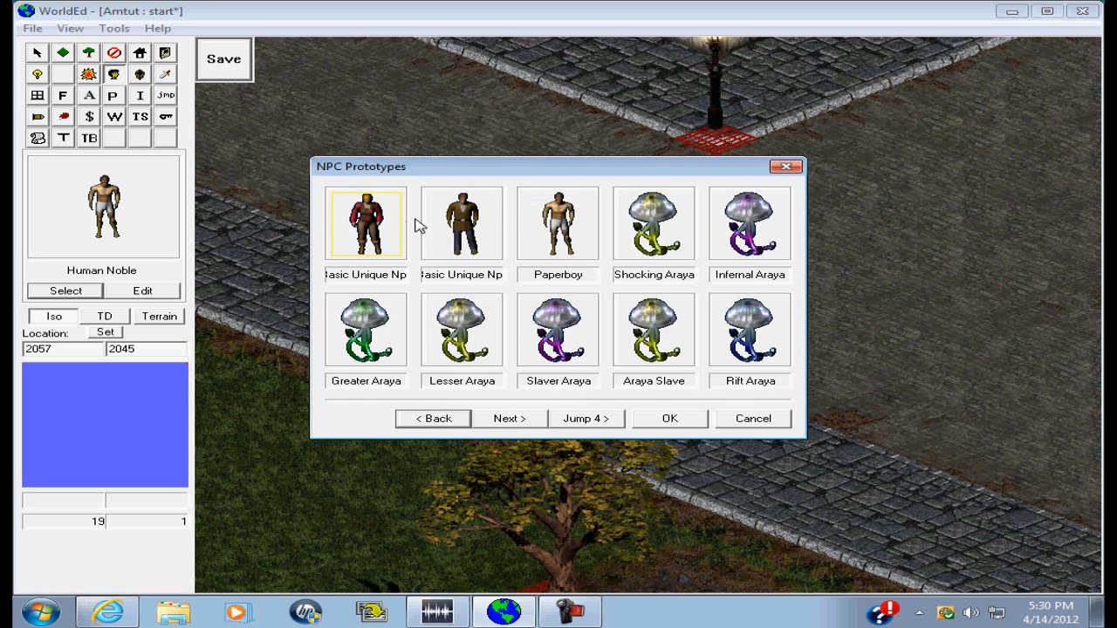
left_click(461, 244)
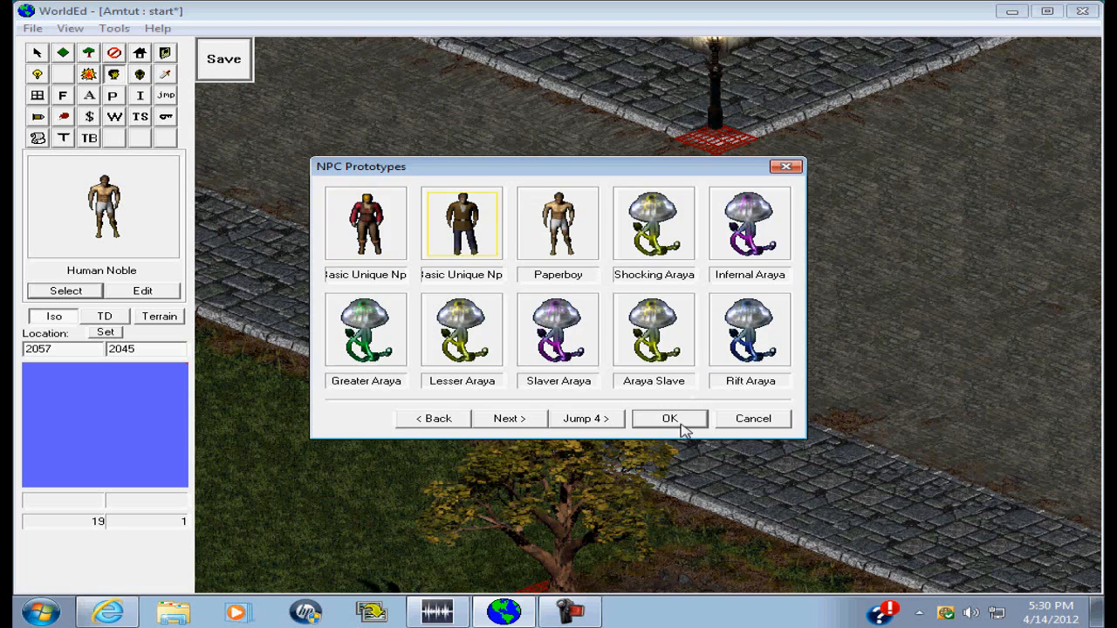
left_click(679, 424)
left_click(756, 234)
- Inspect the placed Basic Unique Npc's properties and browse its available character art
right_click(751, 218)
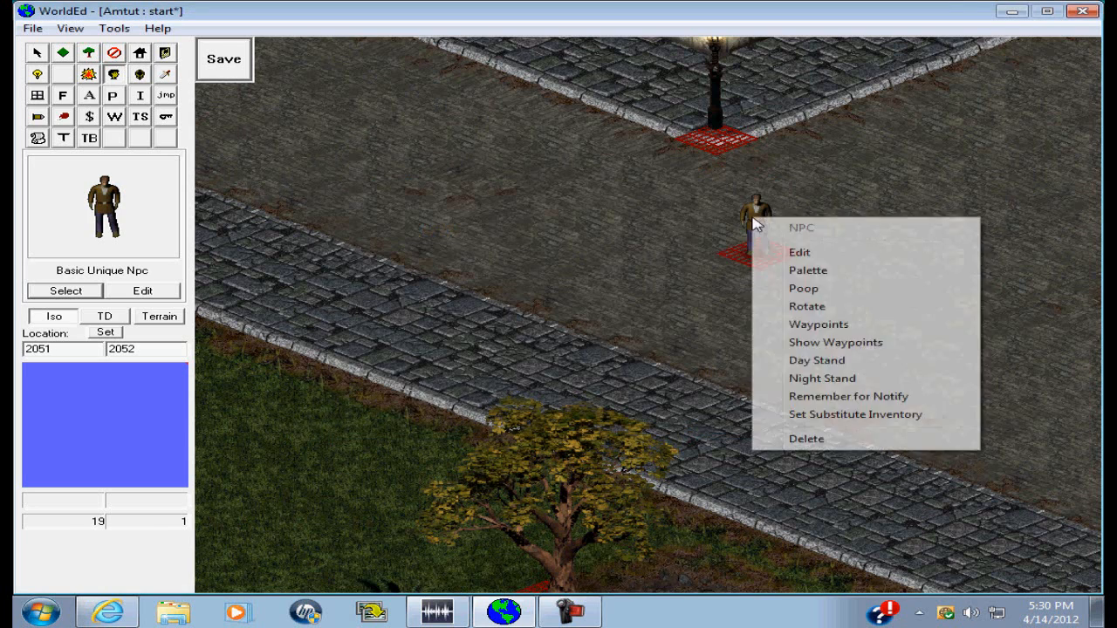
left_click(800, 254)
left_click(304, 210)
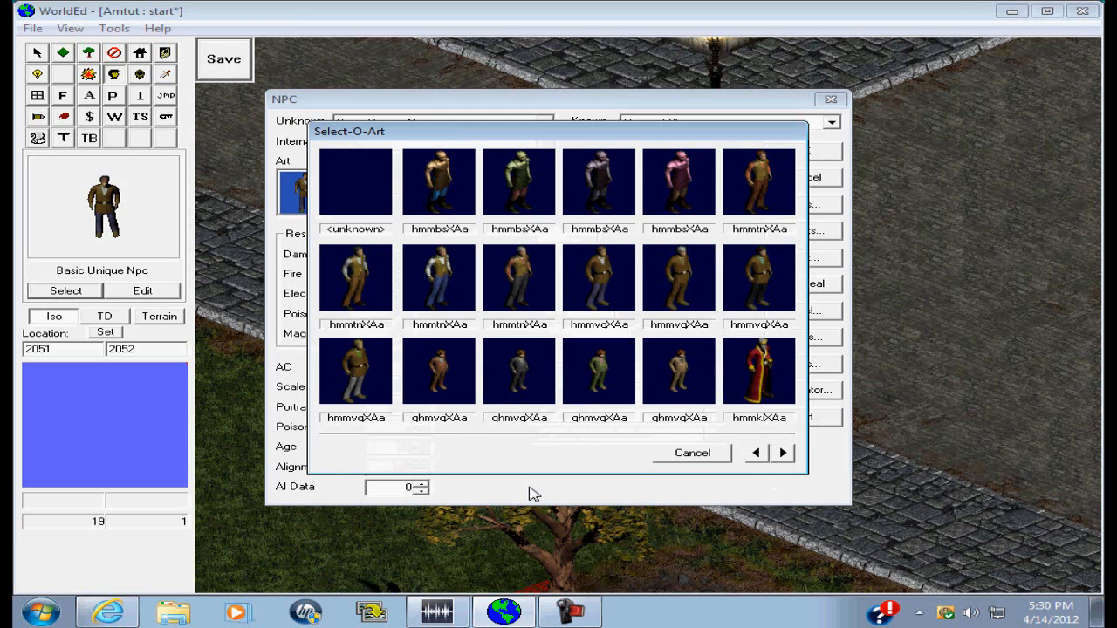
left_click(783, 453)
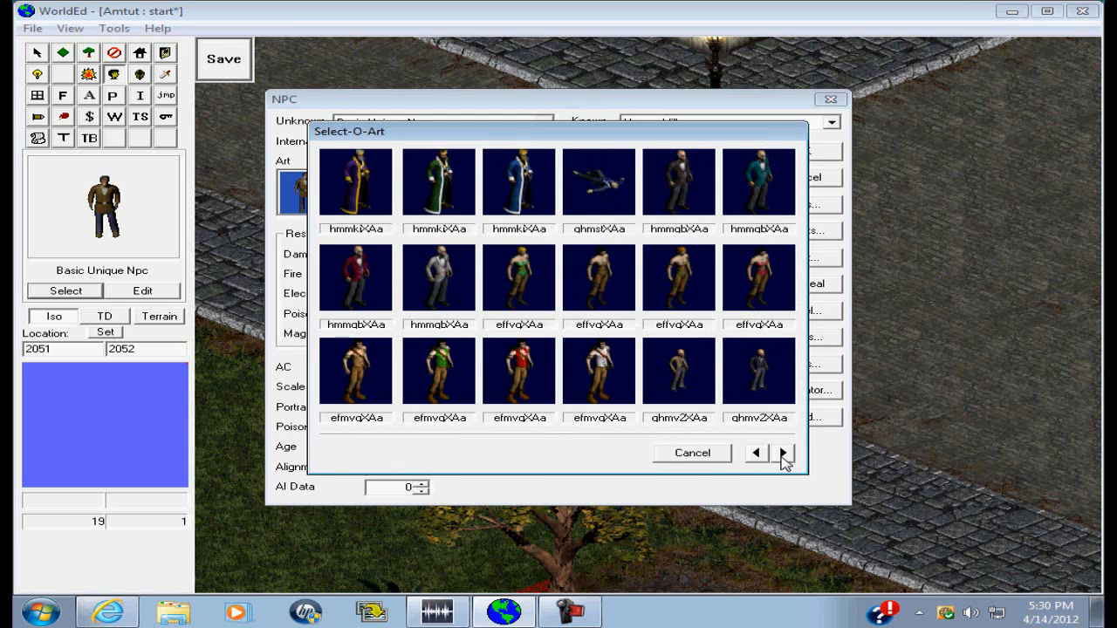
left_click(692, 452)
left_click(831, 99)
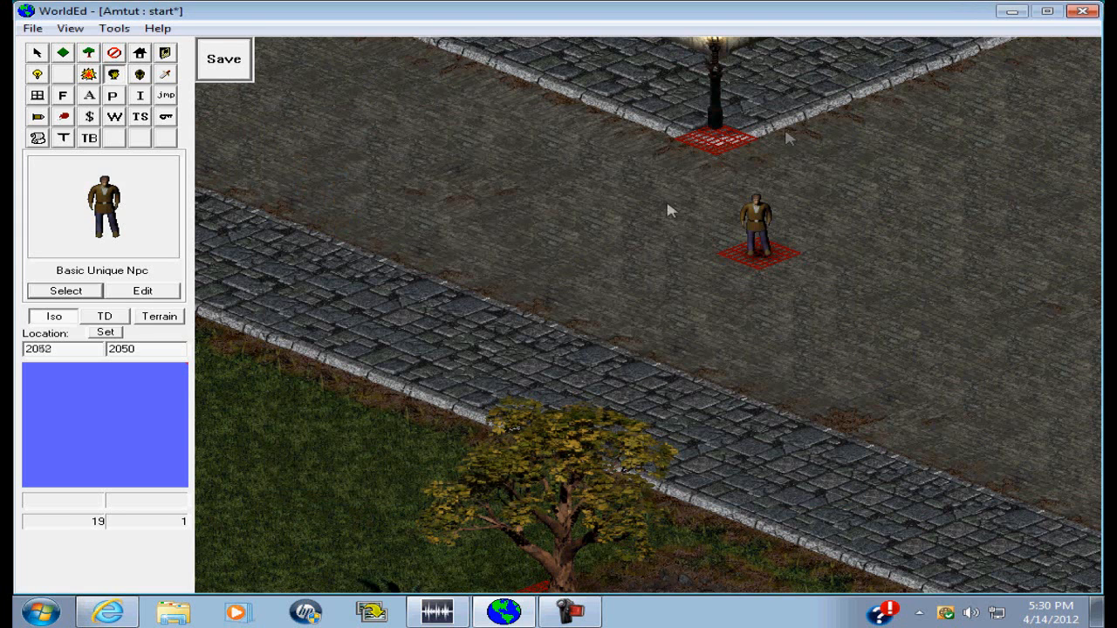
- Delete the two Basic Unique Npcs from the paved street
right_click(756, 236)
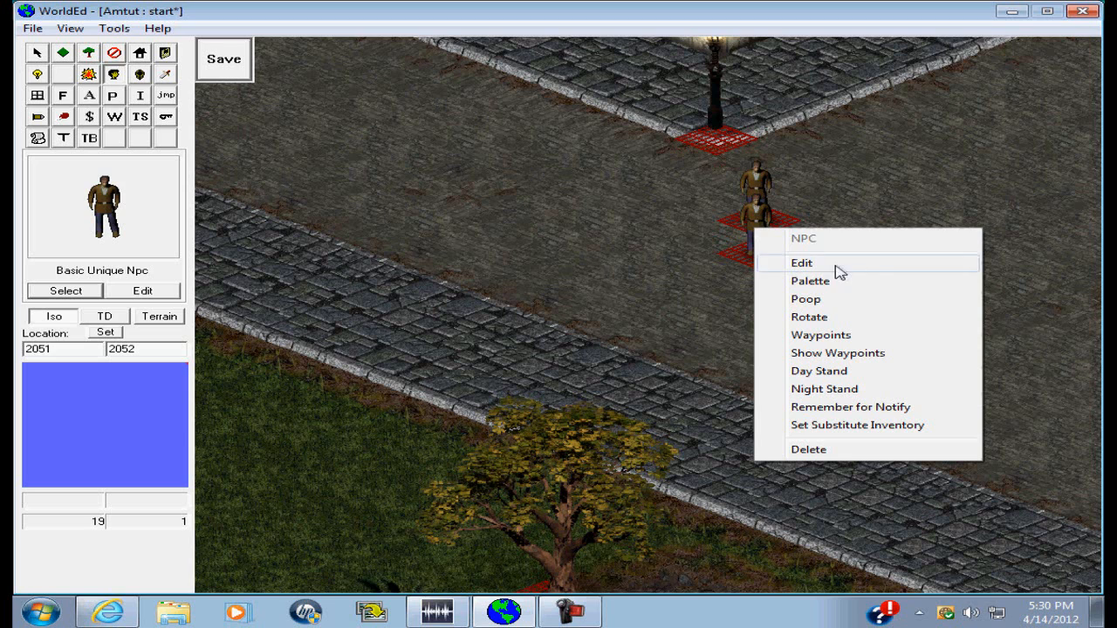
left_click(812, 450)
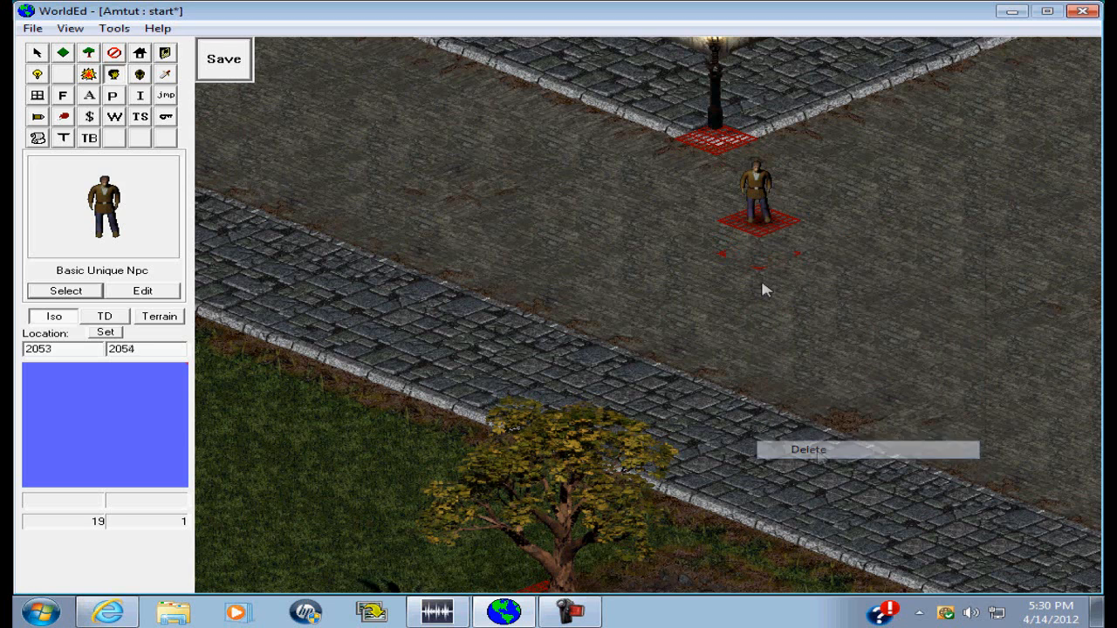
right_click(757, 197)
left_click(794, 417)
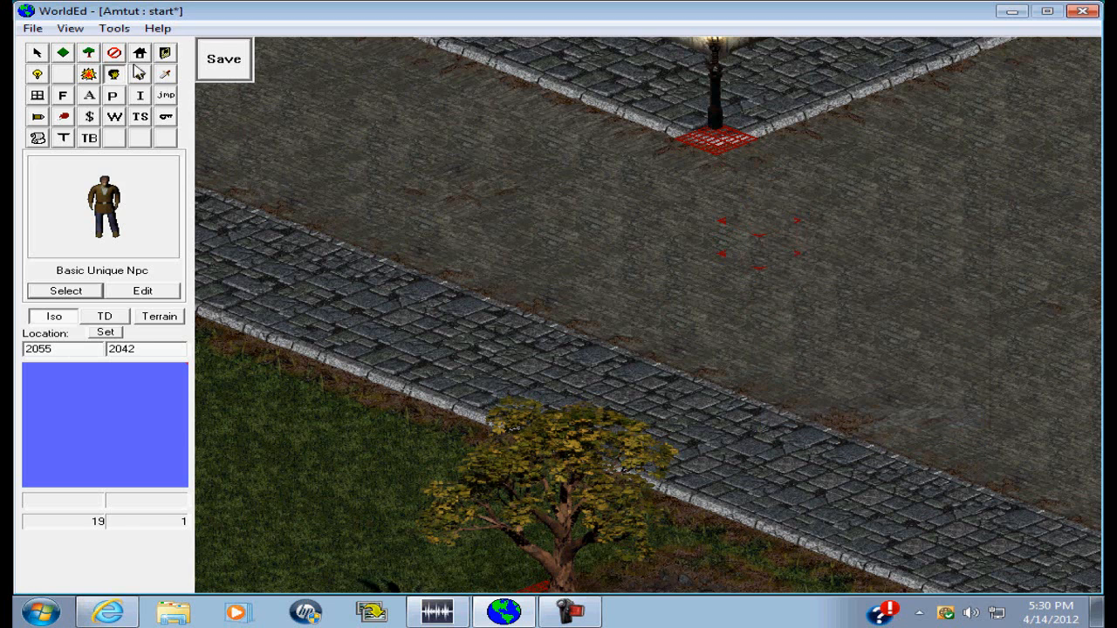
- Choose the male Human Noble prototype and place one on the grass outside the walled building's arched door
left_click(38, 52)
key("Left")
key("Down")
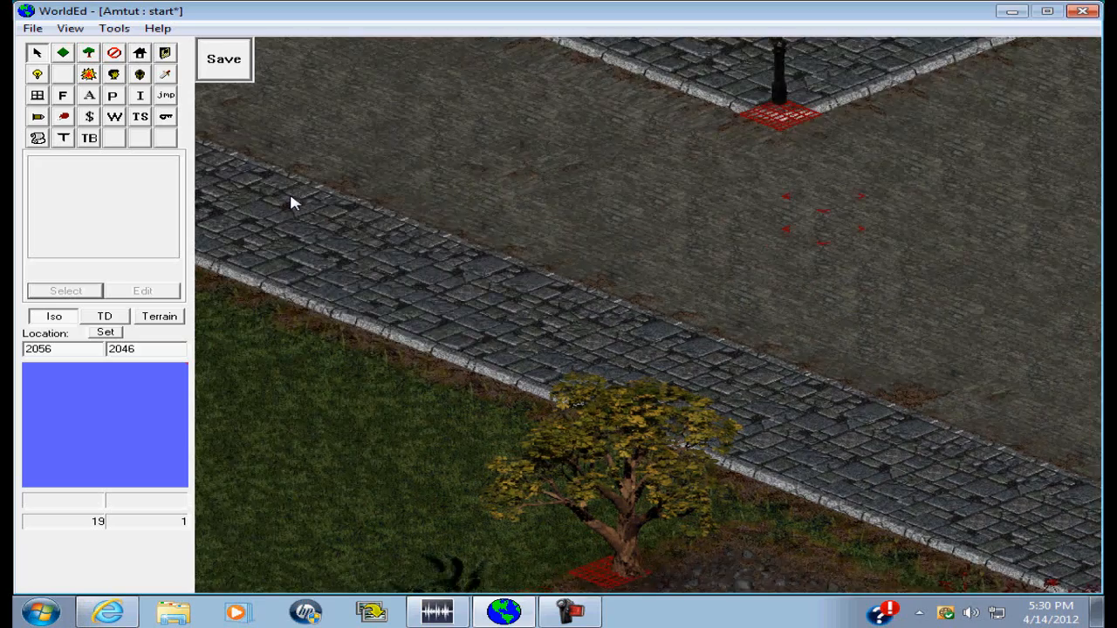
left_click(113, 74)
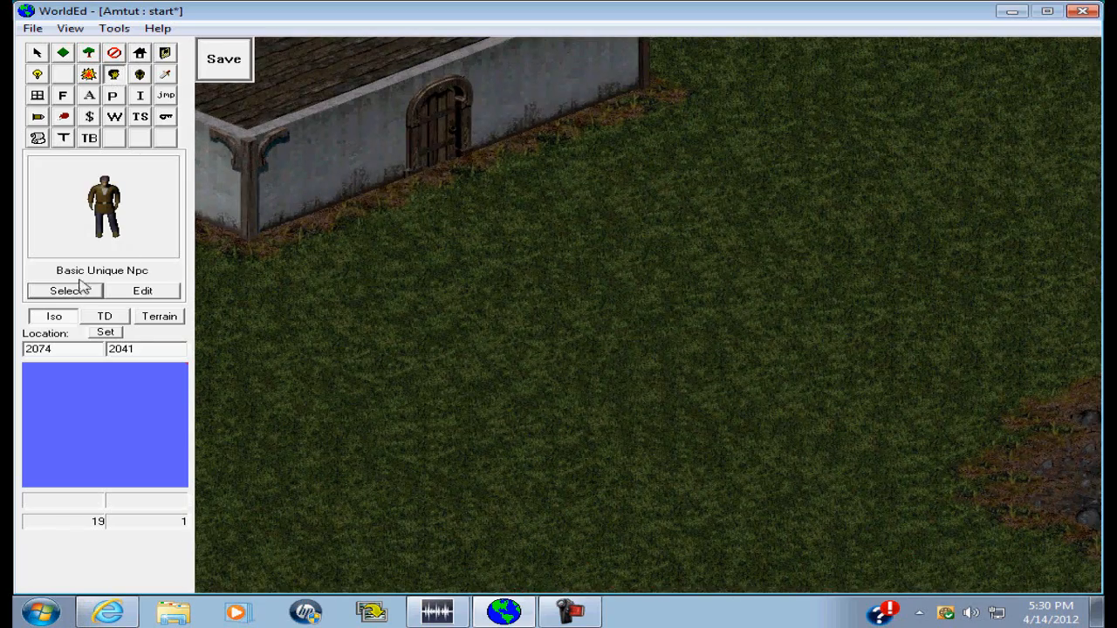
left_click(66, 291)
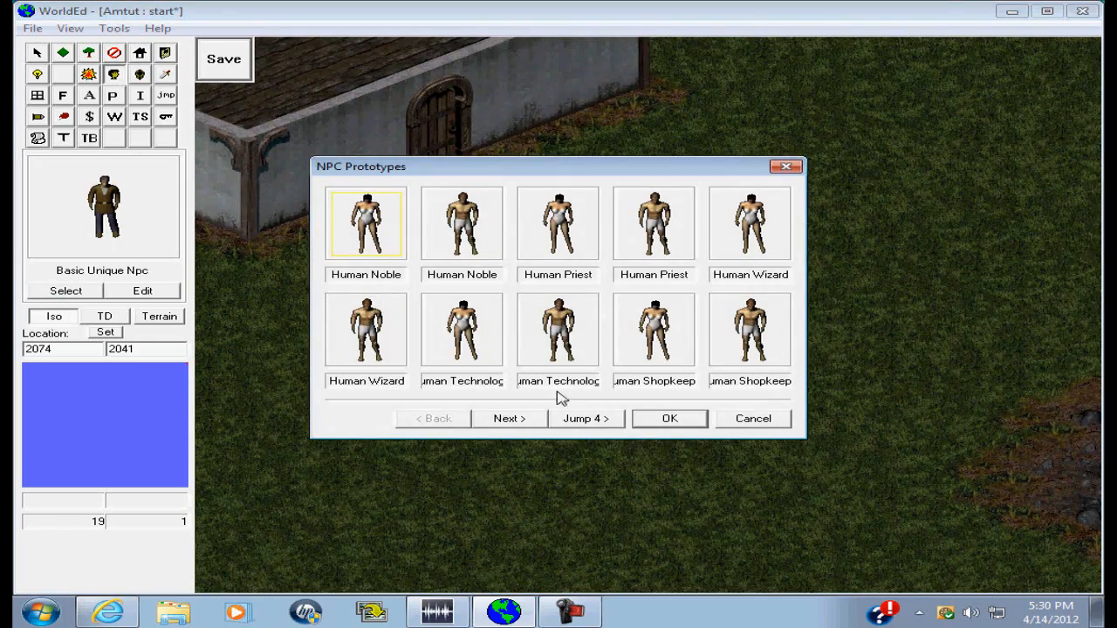
left_click(457, 259)
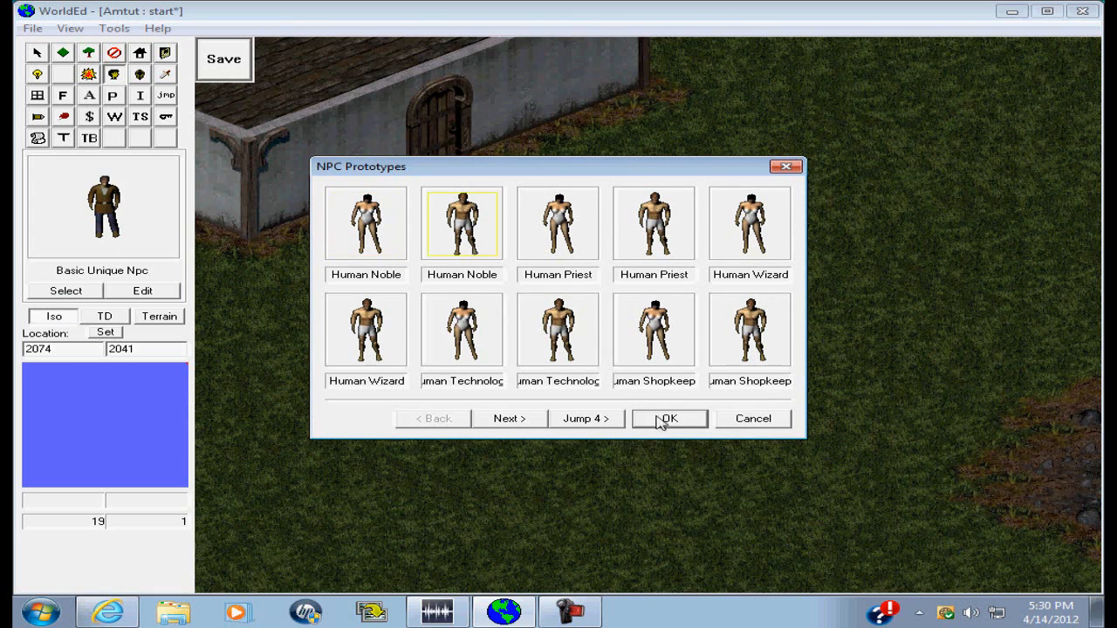
left_click(669, 417)
left_click(404, 256)
- Change the art of the Human Noble outside the door to the dark-shirted HMMV1XAa variant
right_click(412, 232)
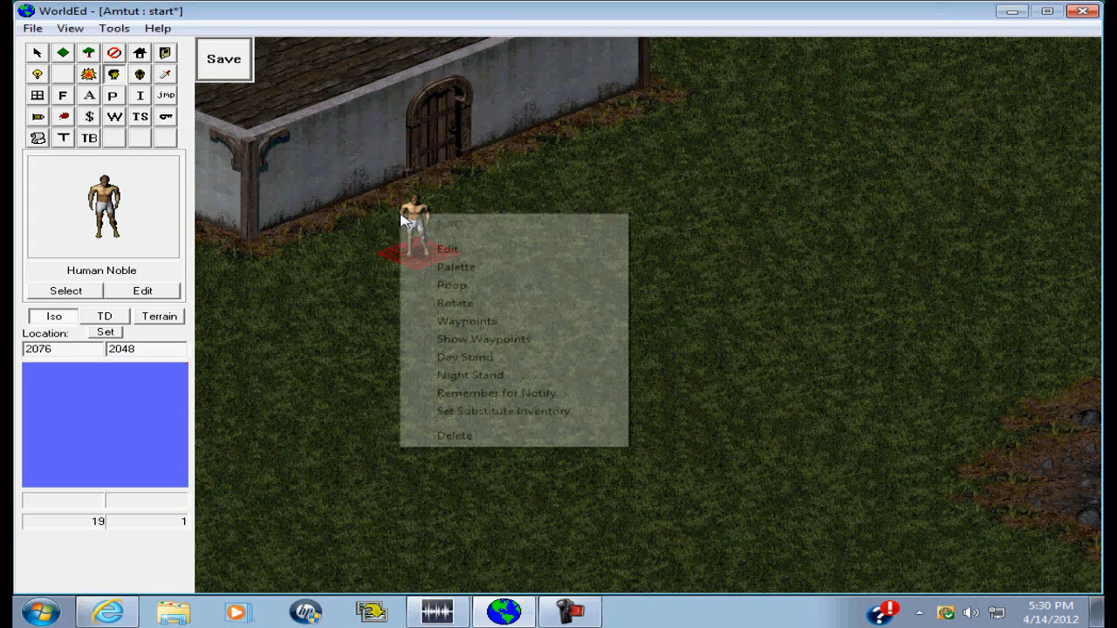
left_click(454, 249)
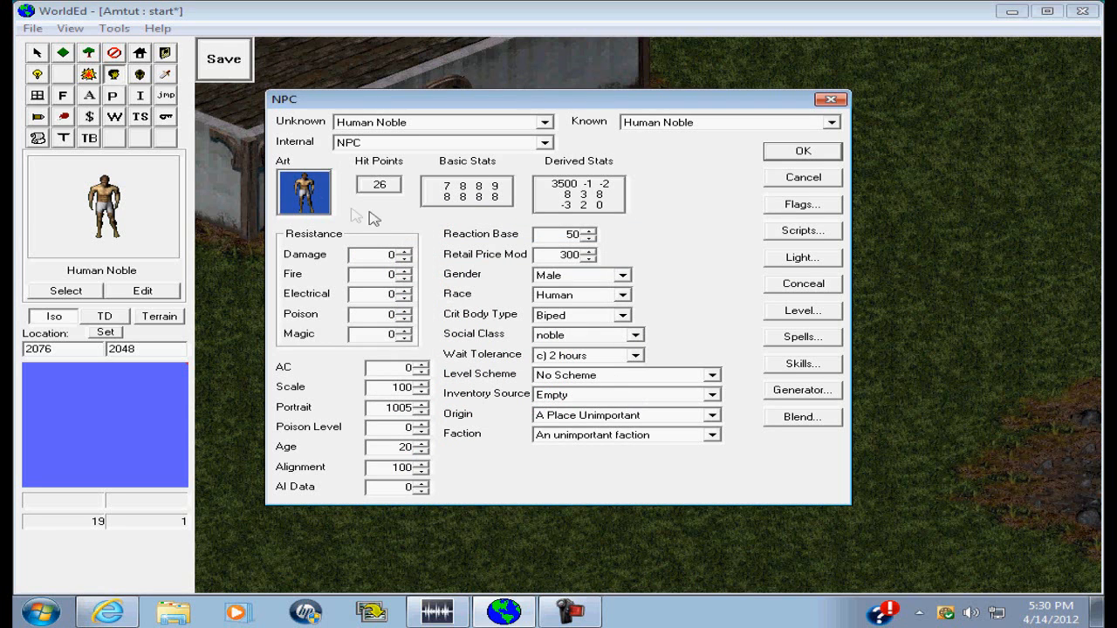
left_click(310, 200)
left_click(783, 452)
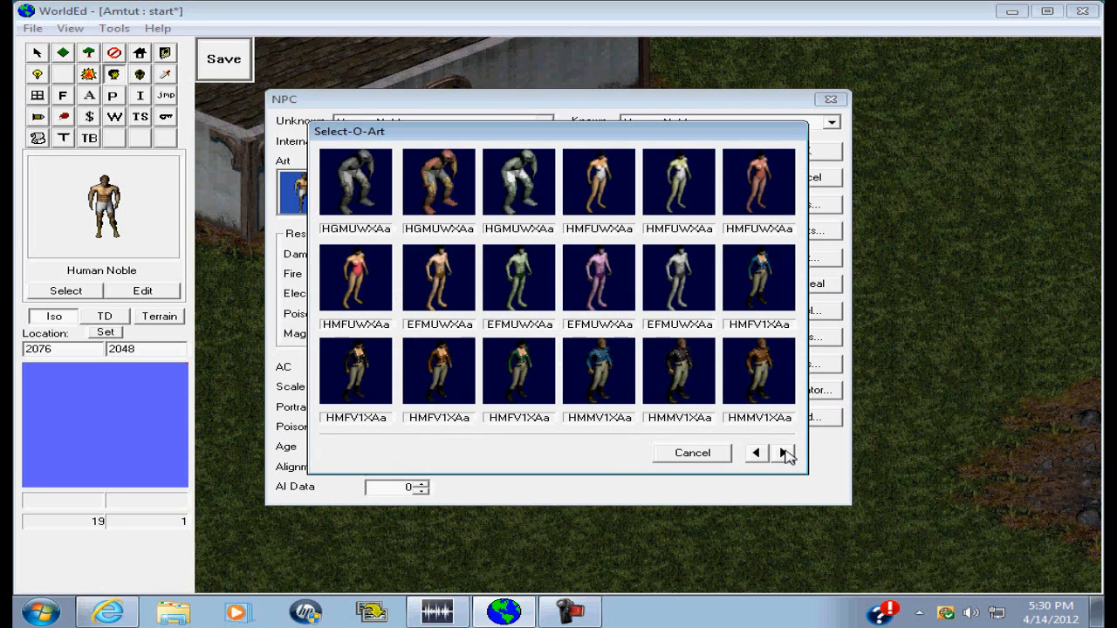
left_click(680, 373)
left_click(804, 152)
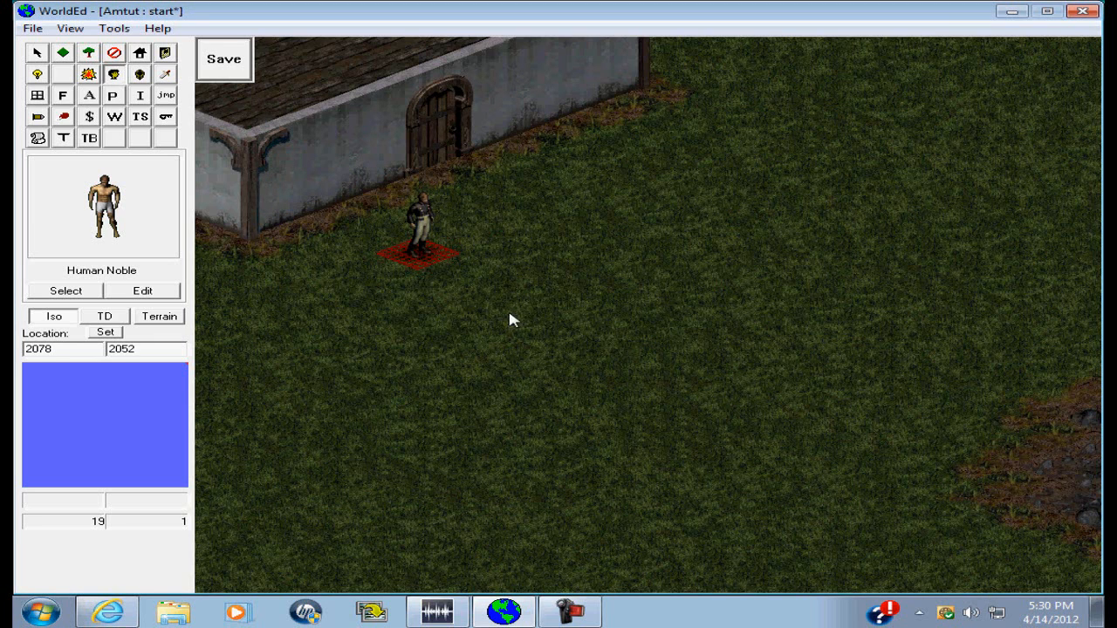
- Save the map with the dressed noble standing outside the building
right_click_drag(410, 259, 473, 284)
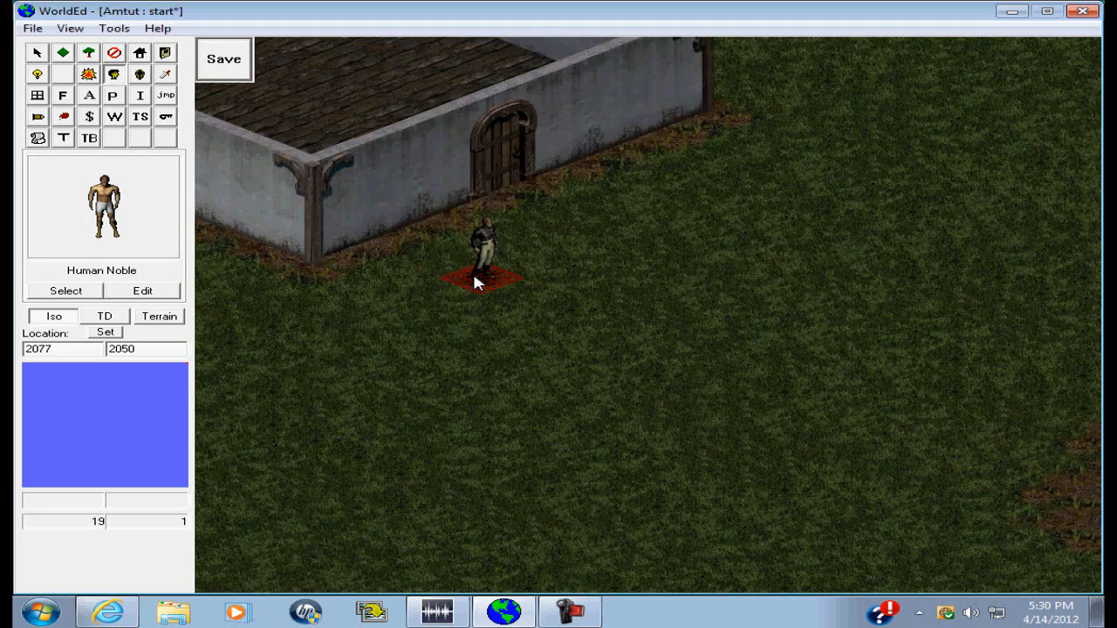
key("Up")
key("Up")
key("Up")
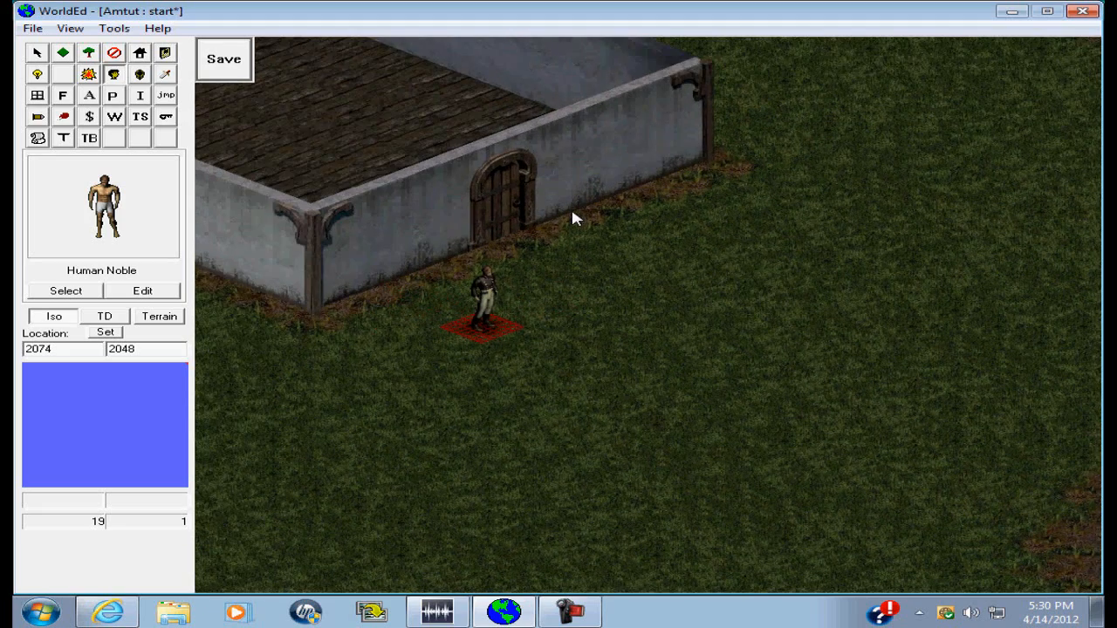
left_click(225, 59)
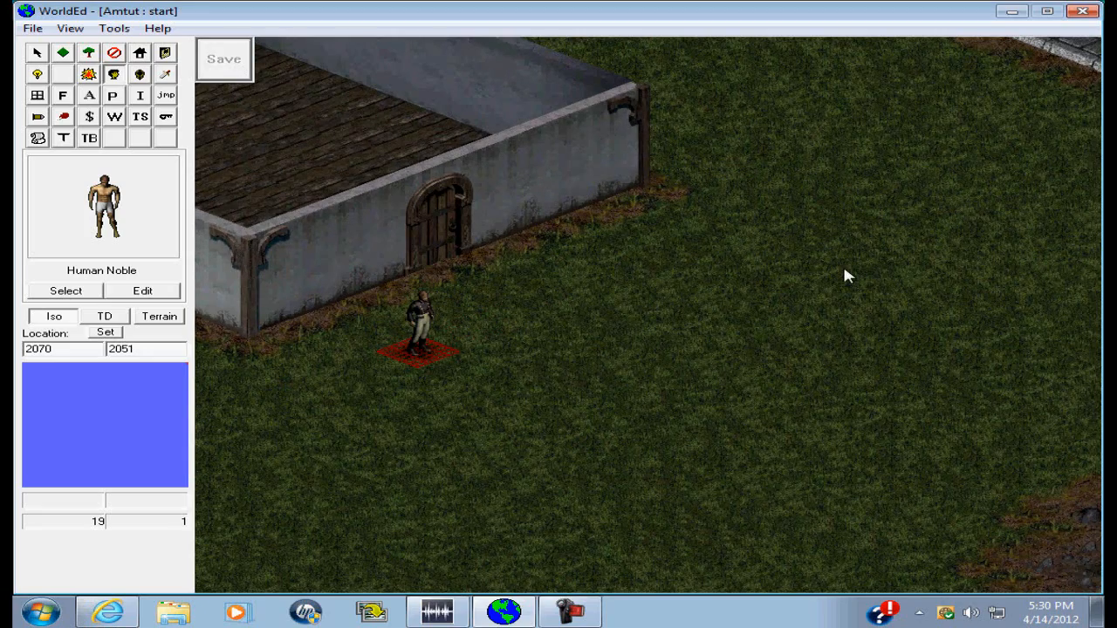
- Examine the walled building and the ground around the noble at its door
key("Left")
key("Left")
key("Left")
key("Left")
key("Left")
key("Left")
key("Right")
key("Right")
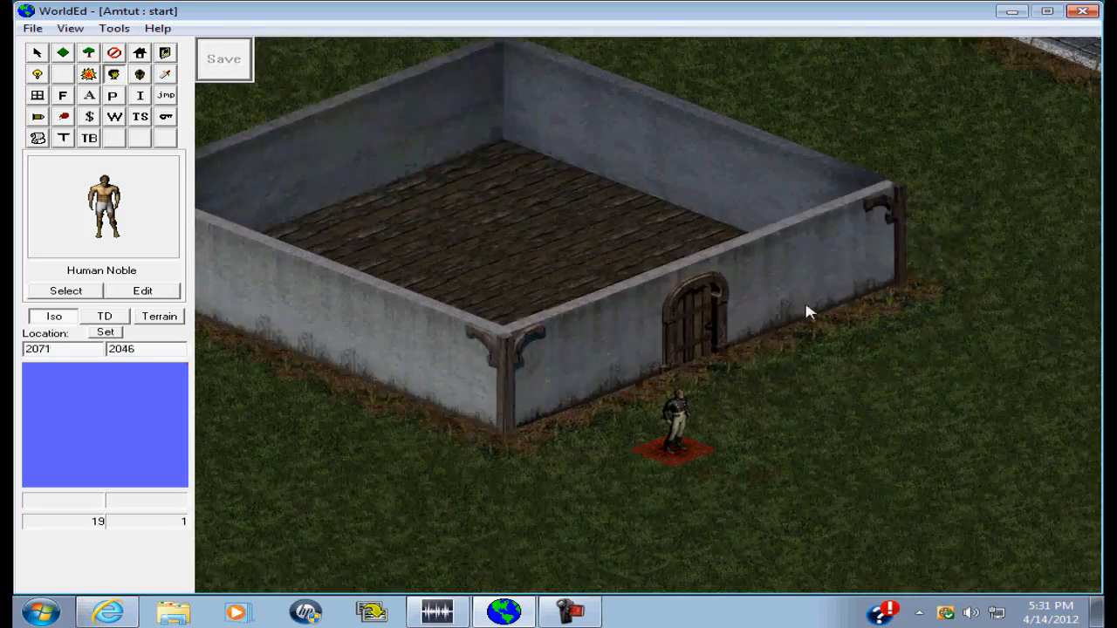
key("Right")
key("Down")
key("Up")
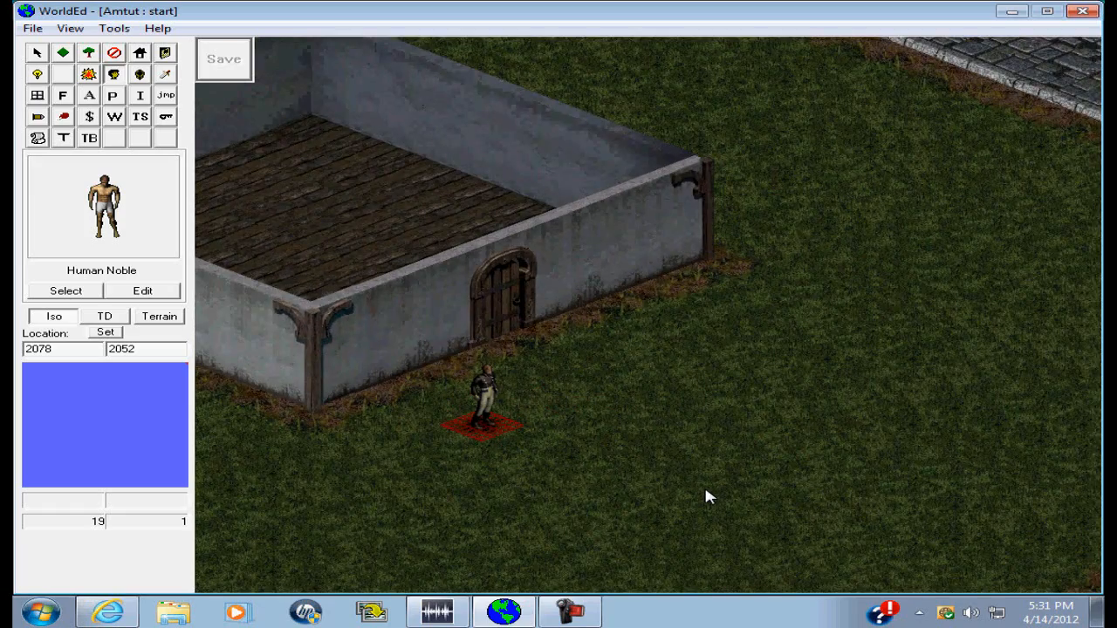
key("Left")
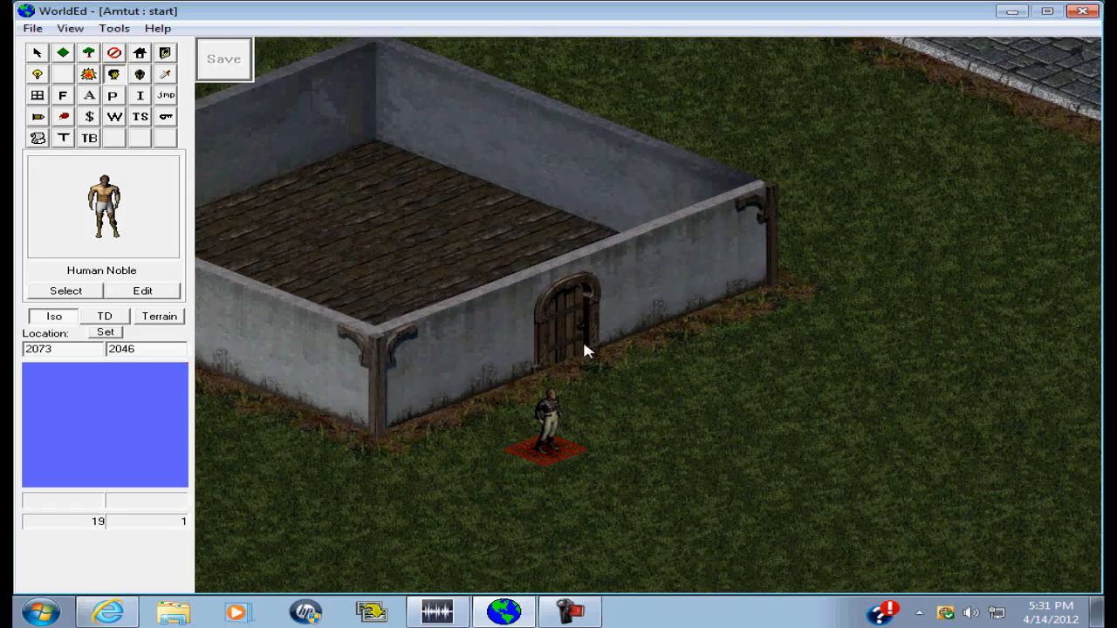
key("Left")
- Choose the Metal Object anvil from the scenery prototypes and place it on the grass near the noble
left_click(91, 54)
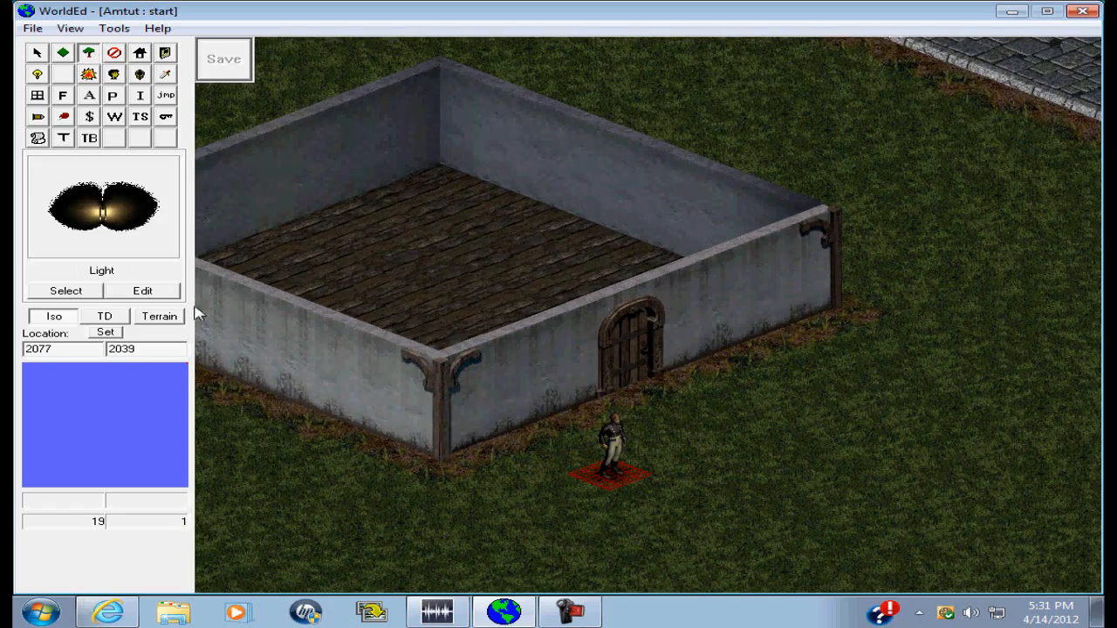
left_click(87, 295)
left_click(466, 342)
left_click(677, 423)
left_click(718, 444)
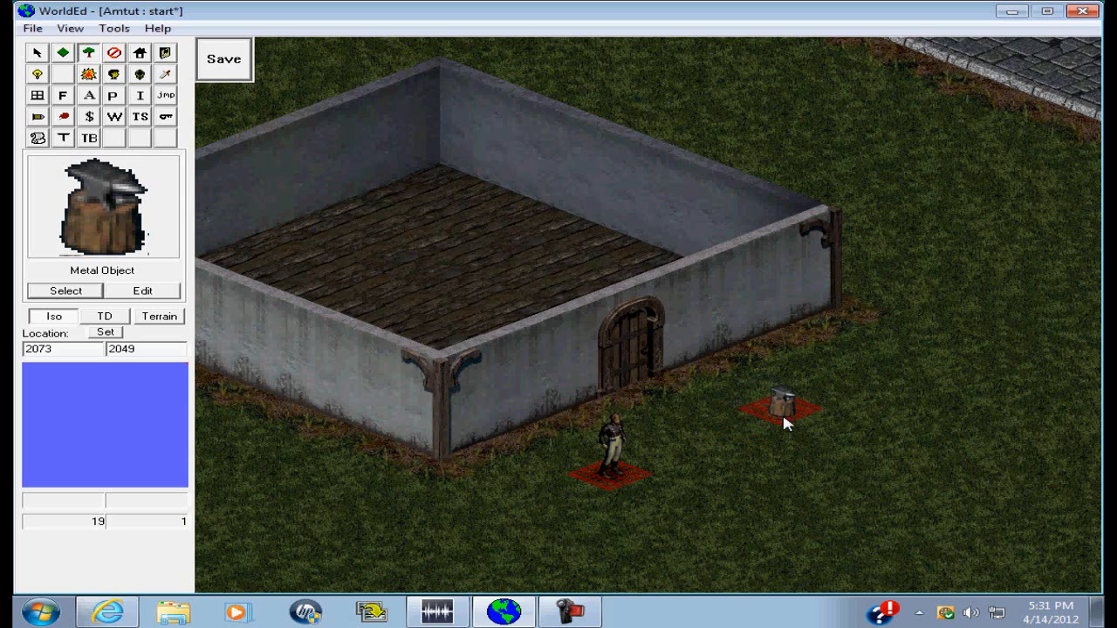
- Choose the Small Stone scenery prototype and place it on the grass by the building's corner post
left_click(87, 295)
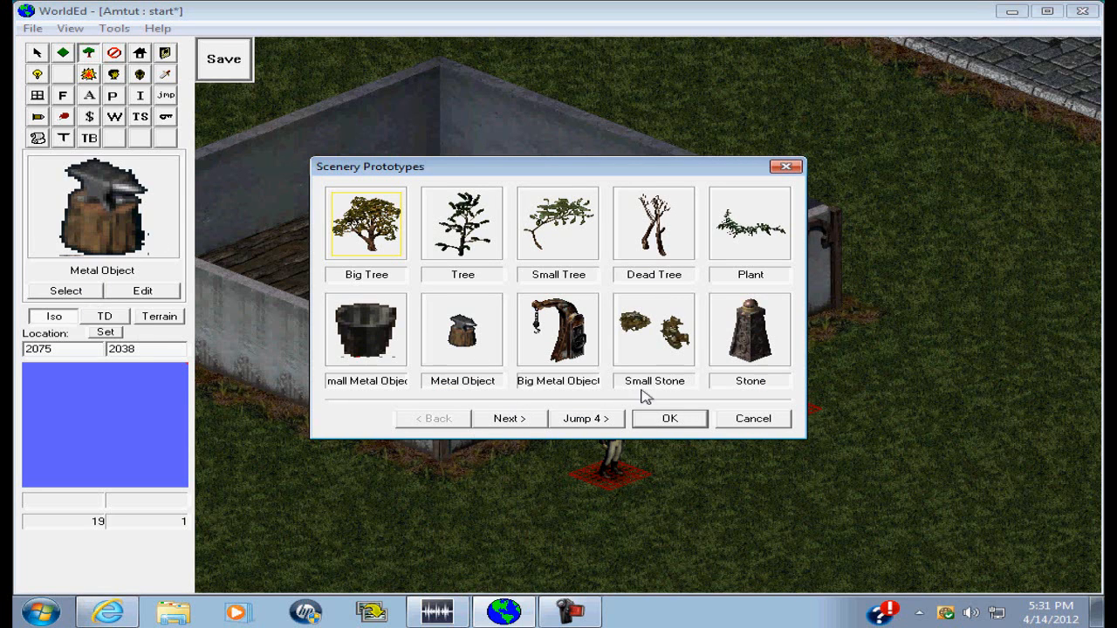
left_click(667, 343)
left_click(669, 419)
left_click(852, 354)
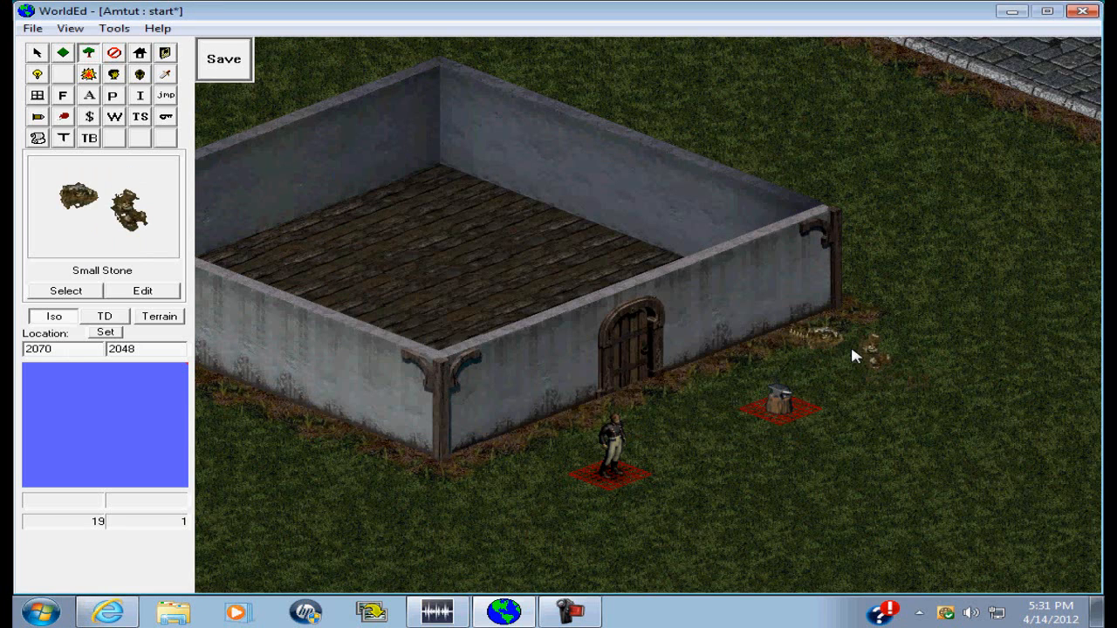
- Switch the Small Stone prototype's art to the scattered rocks on grass and place it beside the anvil
left_click(87, 297)
left_click(657, 359)
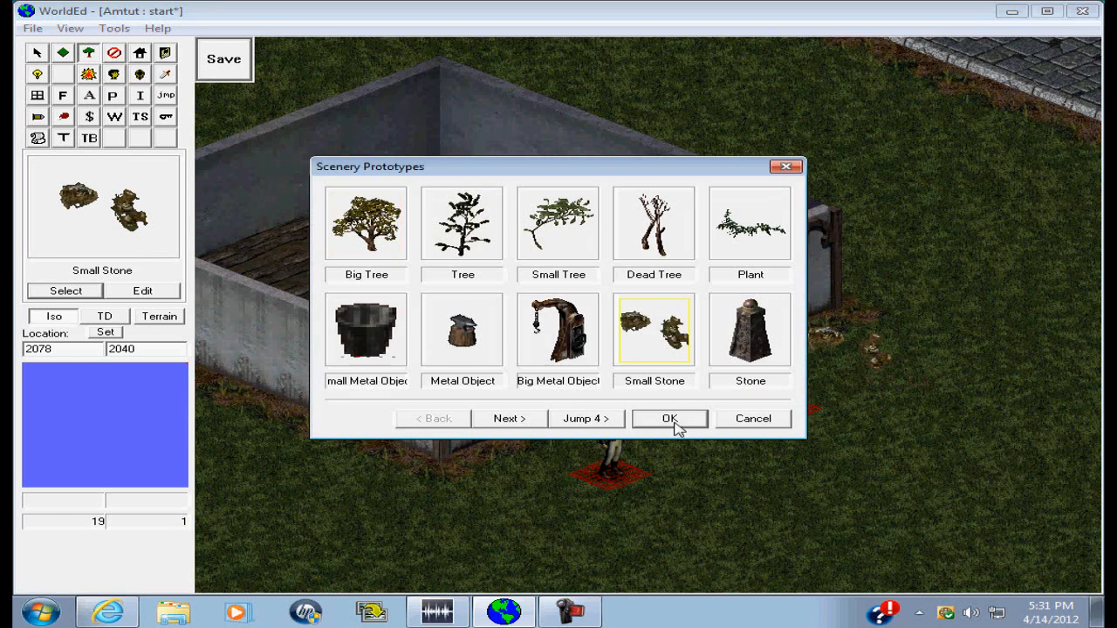
left_click(672, 421)
left_click(142, 291)
left_click(566, 306)
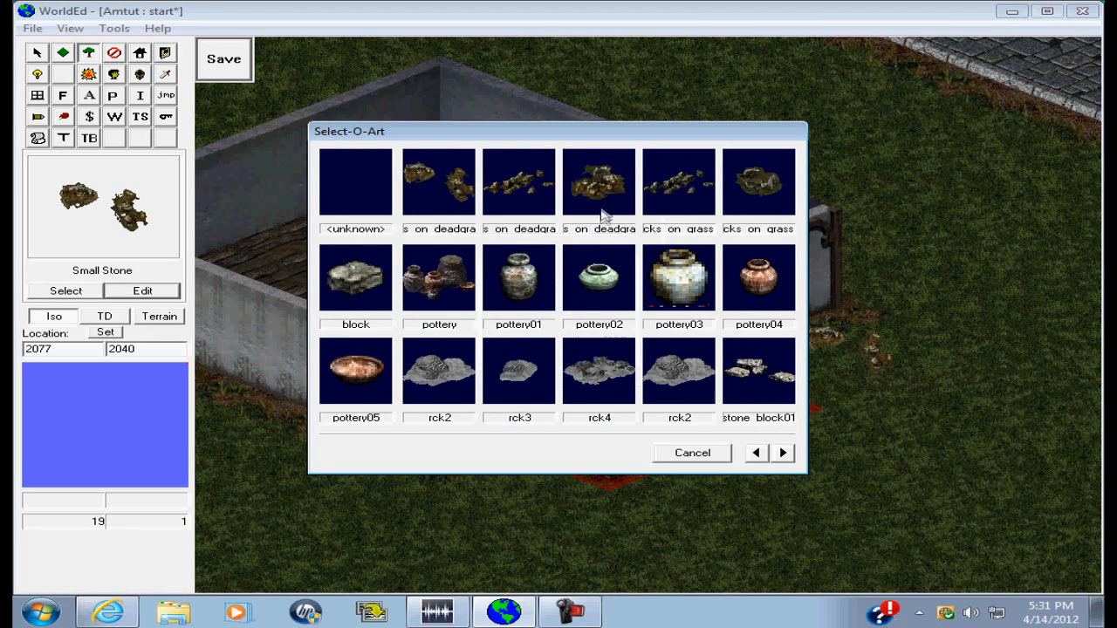
left_click(680, 229)
left_click(565, 393)
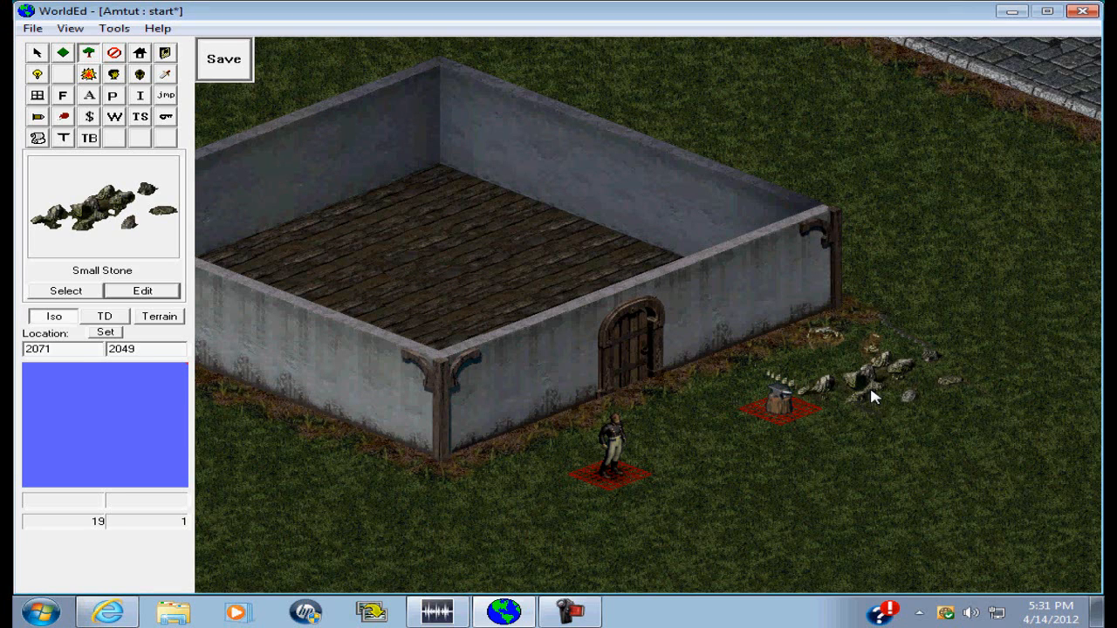
left_click(911, 407)
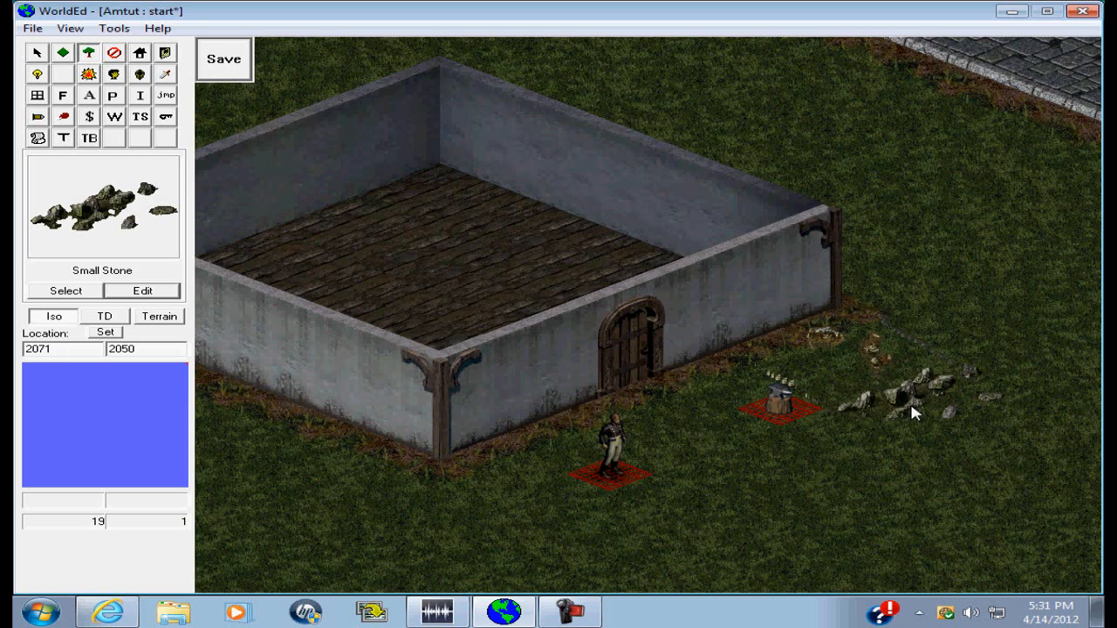
- Choose the fireball Light from the scenery prototypes and place it on the grass in front of the anvil
left_click(37, 75)
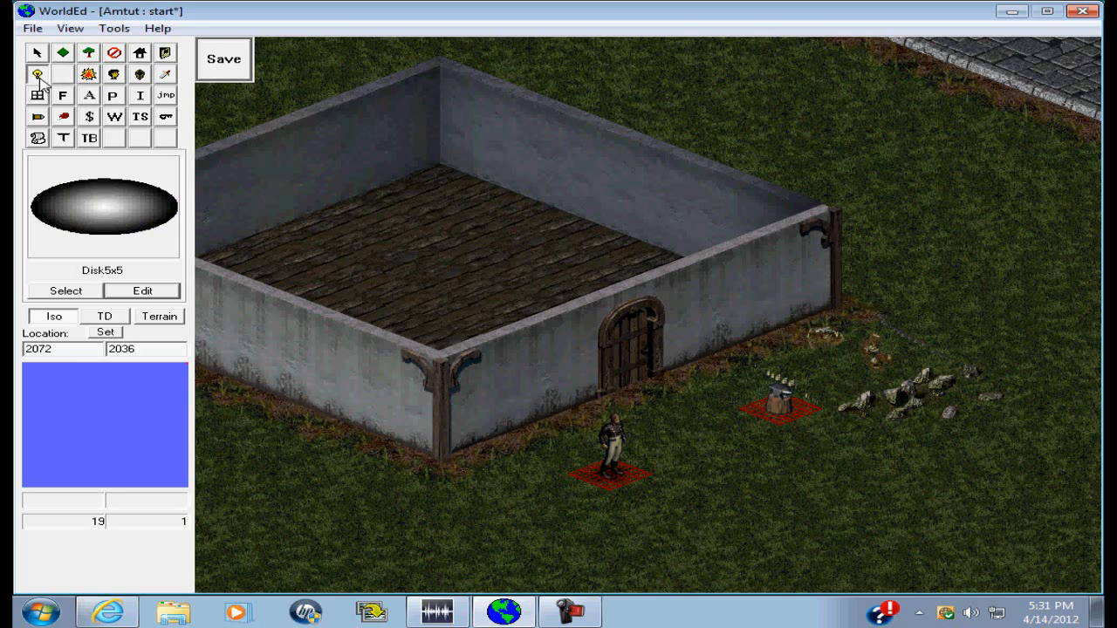
left_click(89, 54)
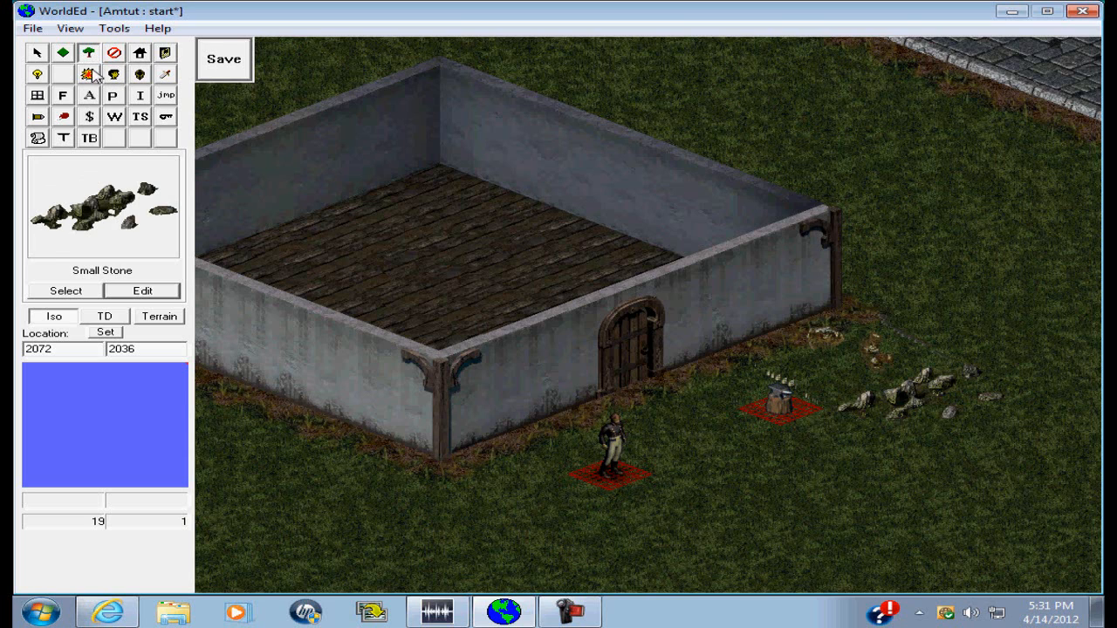
left_click(65, 290)
left_click(541, 420)
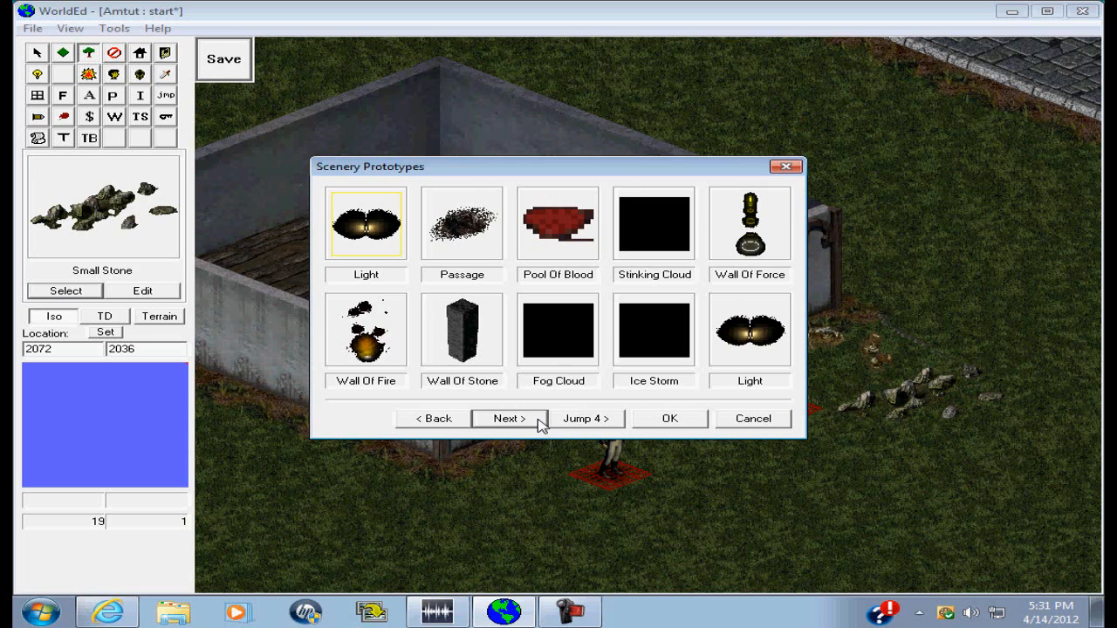
left_click(541, 420)
left_click(526, 419)
left_click(439, 419)
left_click(569, 325)
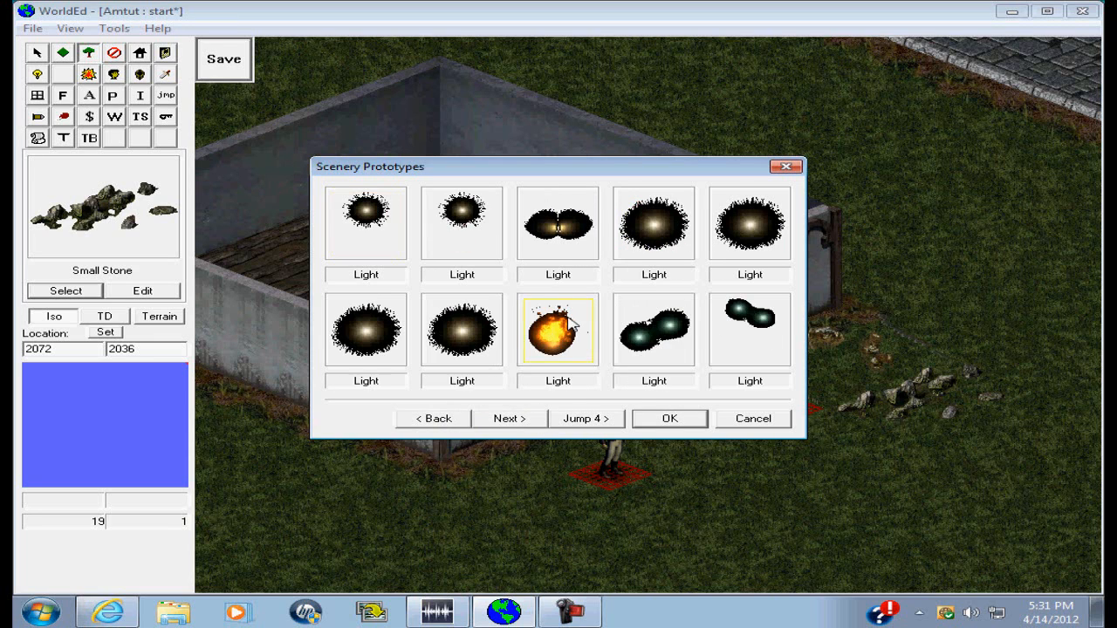
left_click(670, 419)
left_click(791, 483)
- Set the blending of the placed fire to Add in its scenery flags
right_click(794, 352)
left_click(854, 387)
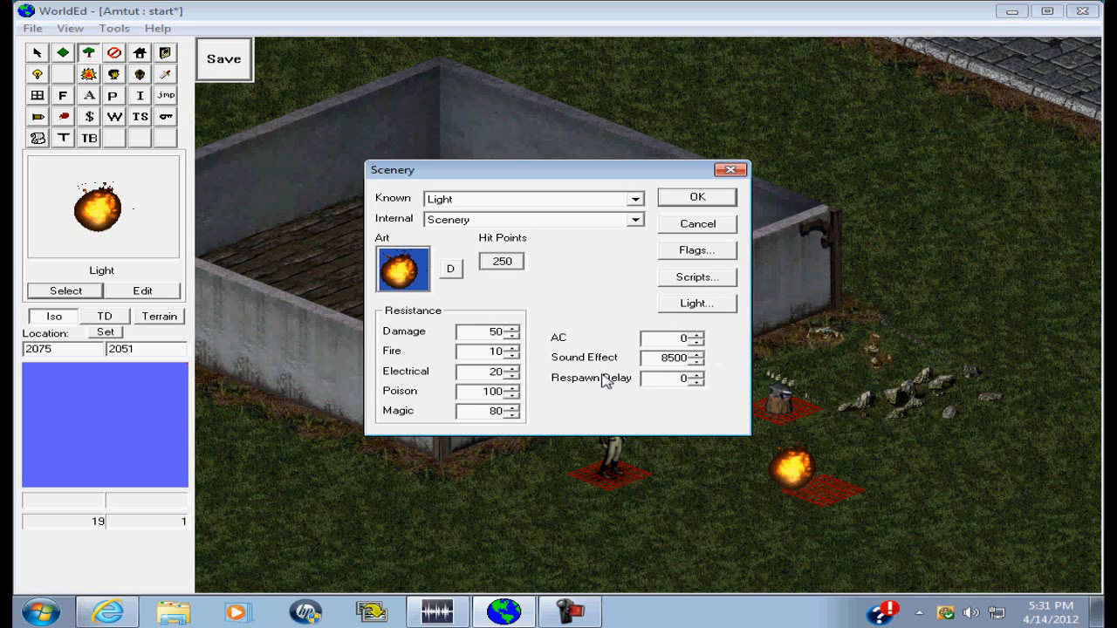
left_click(708, 280)
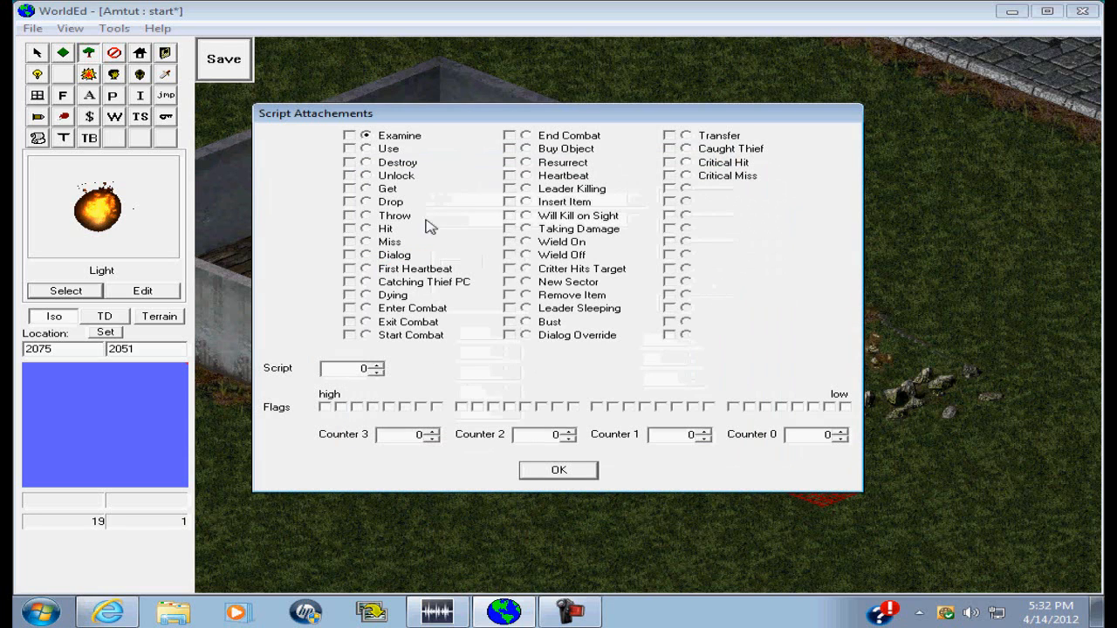
left_click(563, 472)
left_click(695, 251)
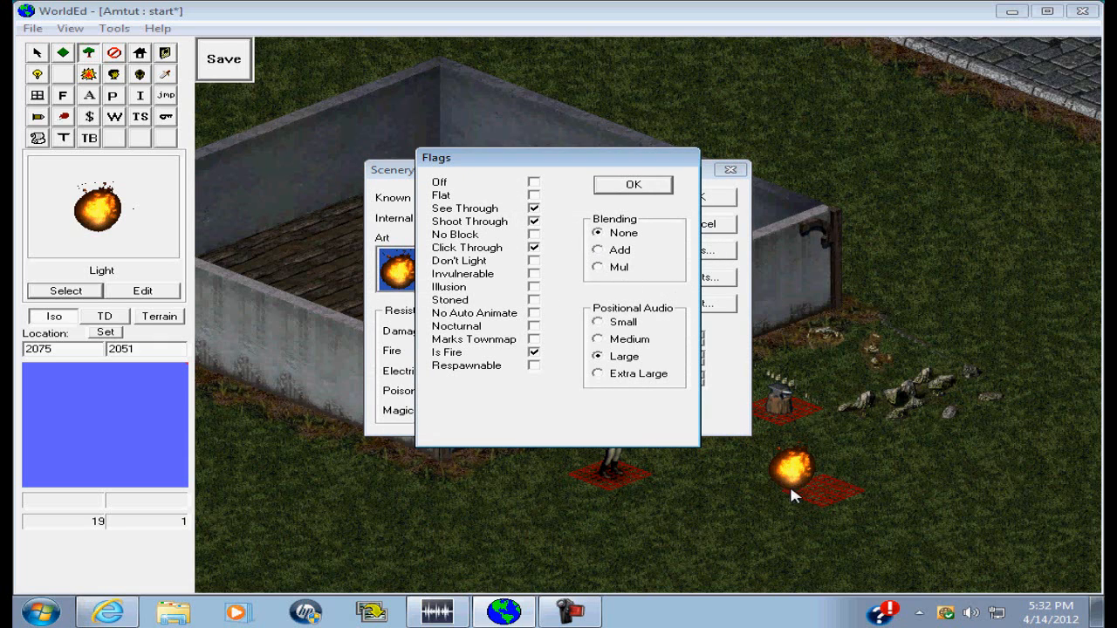
left_click(602, 251)
left_click(633, 185)
left_click(674, 197)
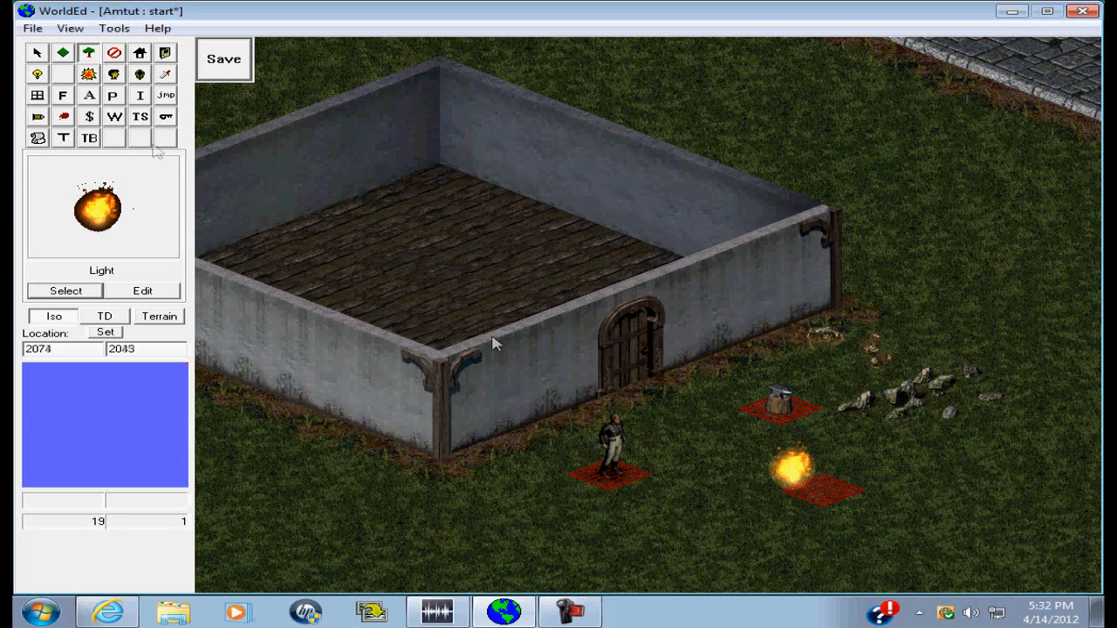
- Delete the scattered rocks beside the anvil and move the fire onto the small stones by the building's corner post
left_click(37, 54)
left_click_drag(791, 469, 814, 475)
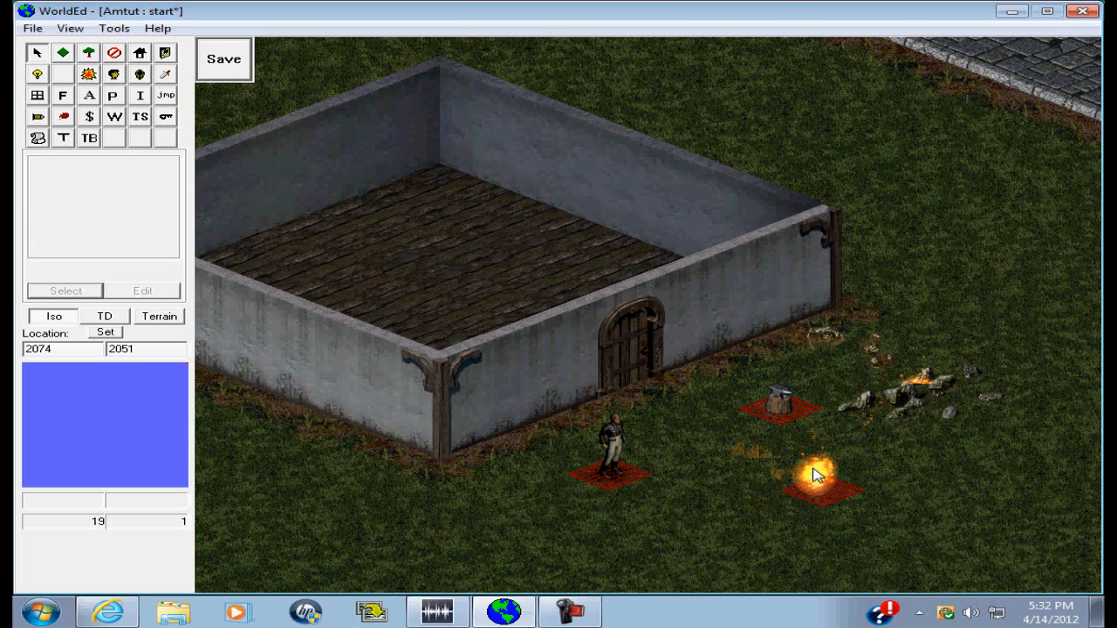
right_click(903, 399)
left_click(955, 487)
left_click_drag(816, 473, 851, 346)
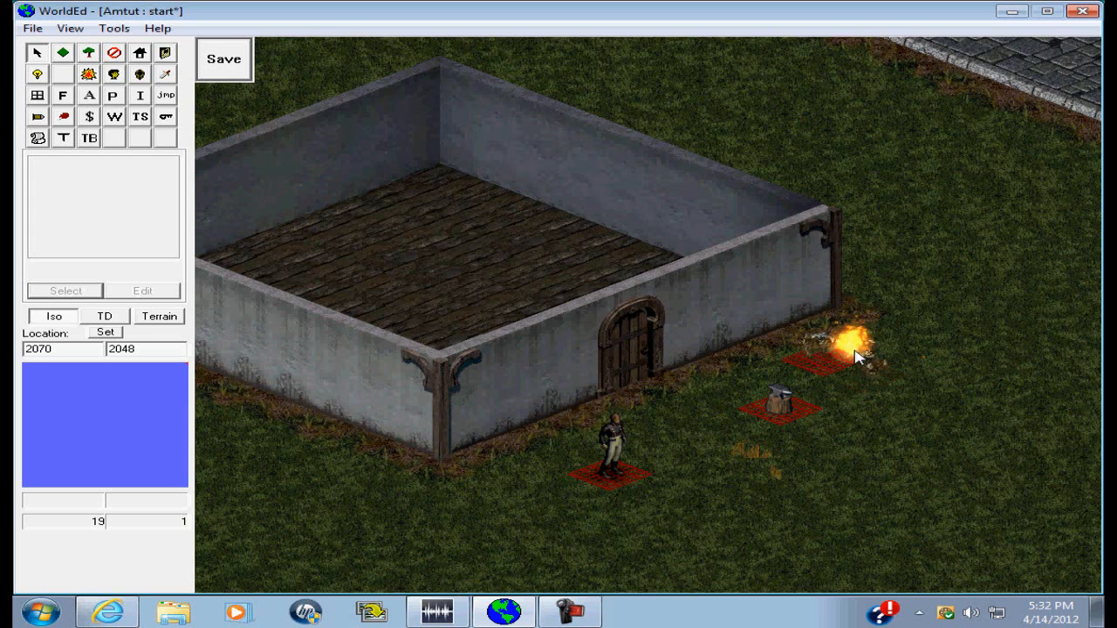
- Turn on the No Block flag for the fire by the corner post
right_click(852, 355)
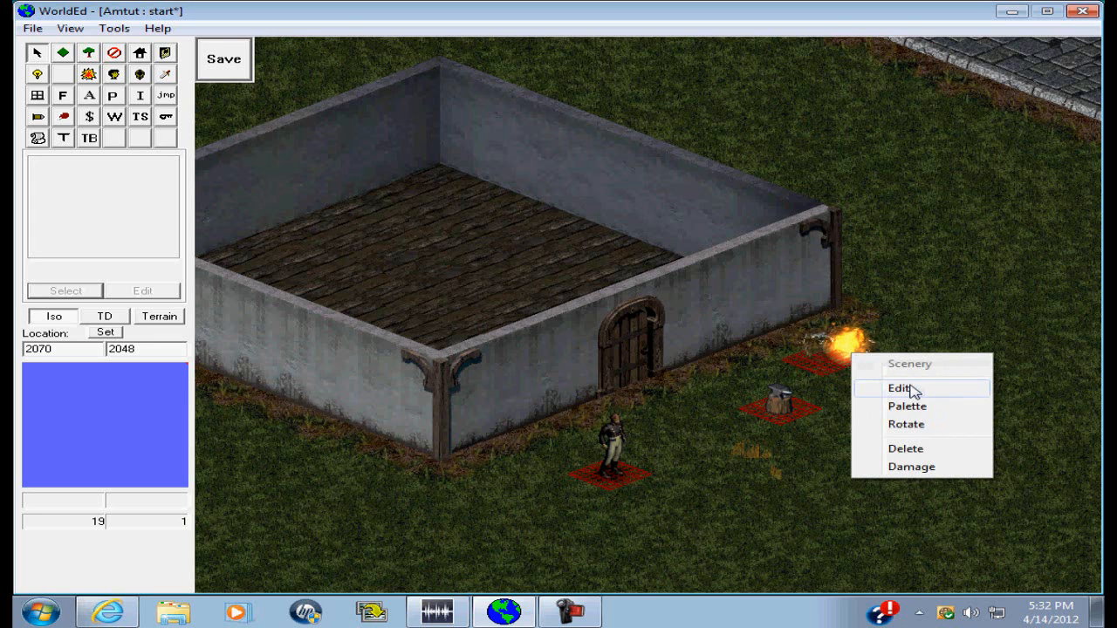
left_click(912, 393)
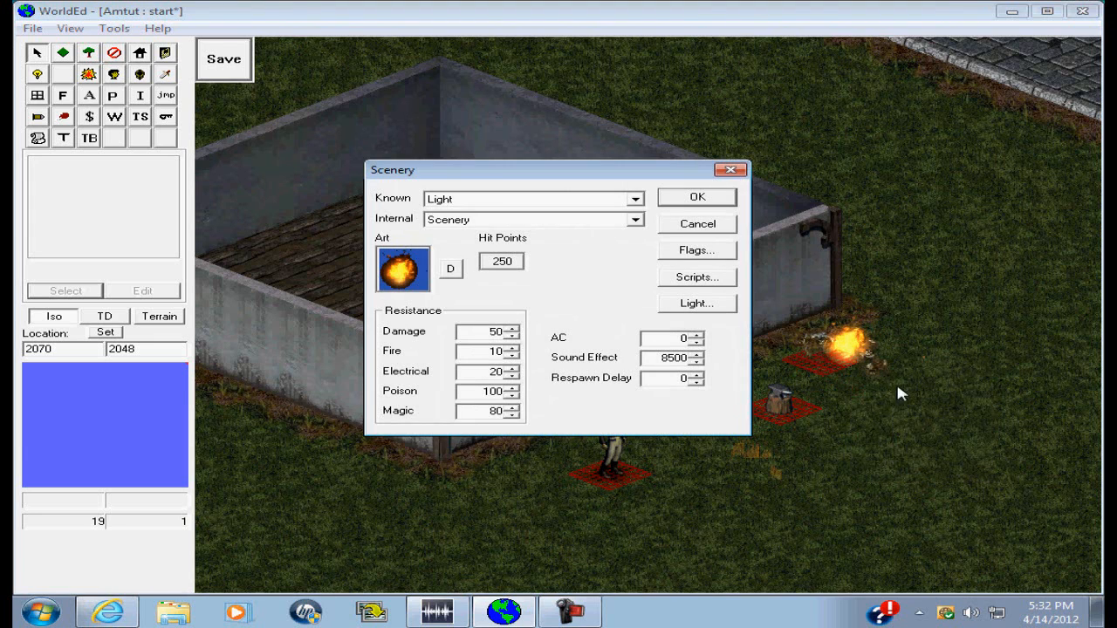
left_click(695, 251)
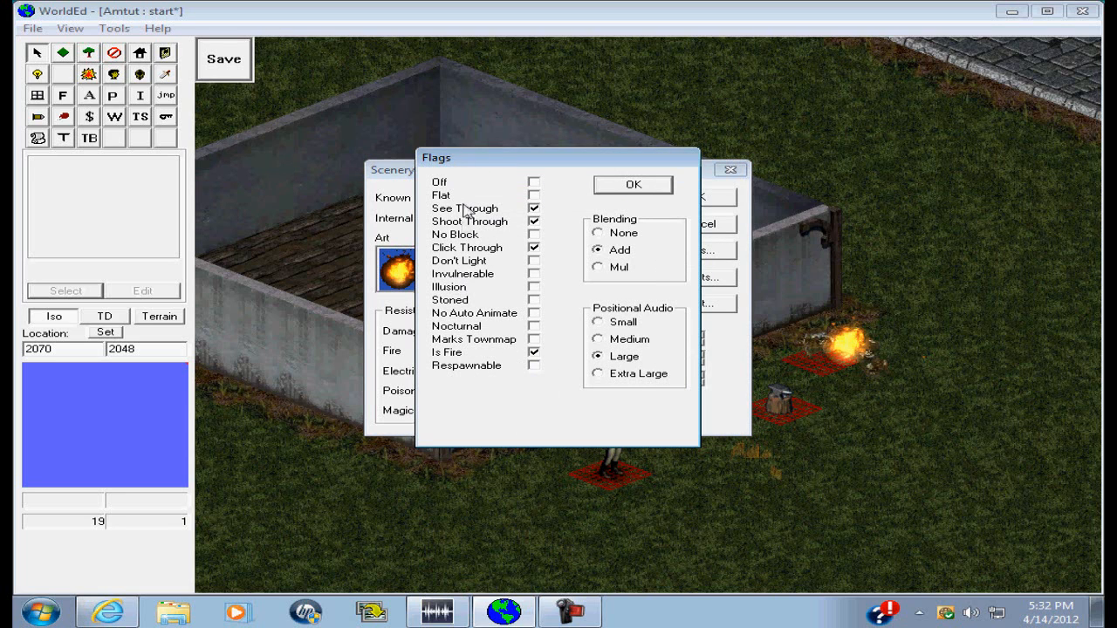
left_click(533, 247)
left_click(534, 233)
left_click(657, 186)
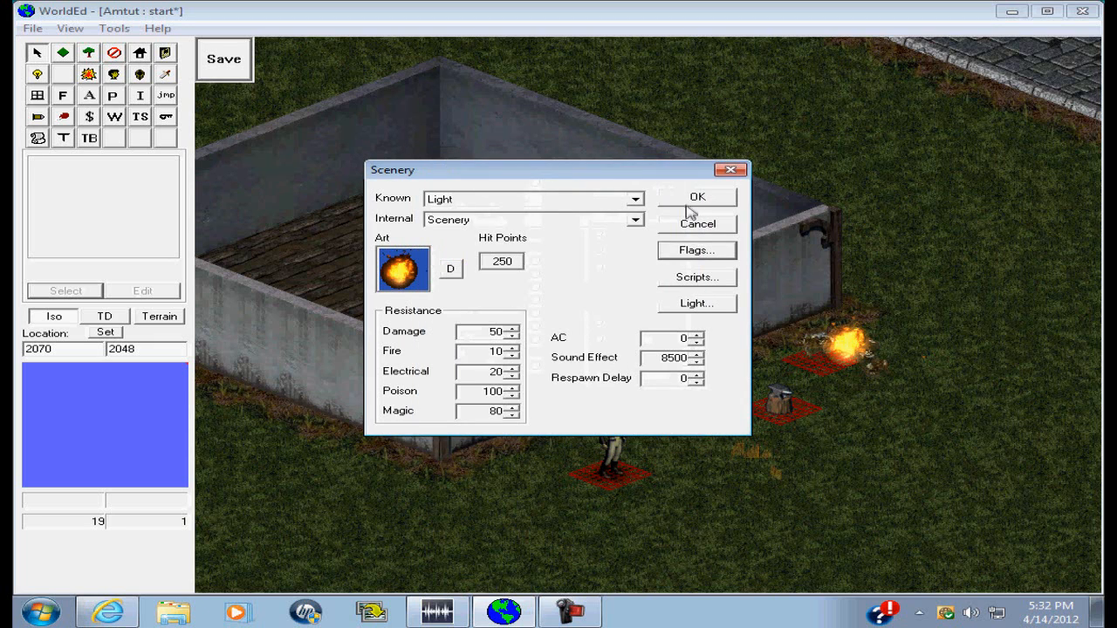
left_click(695, 198)
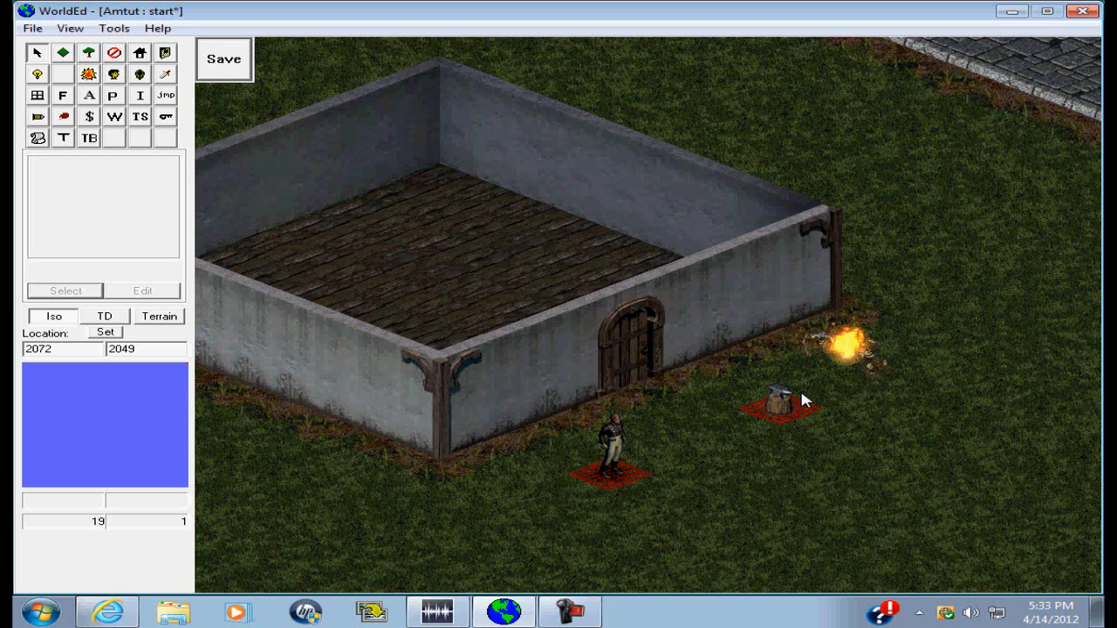
- Check the fire's script attachments and turn its No Block flag back off
right_click(860, 358)
left_click(875, 382)
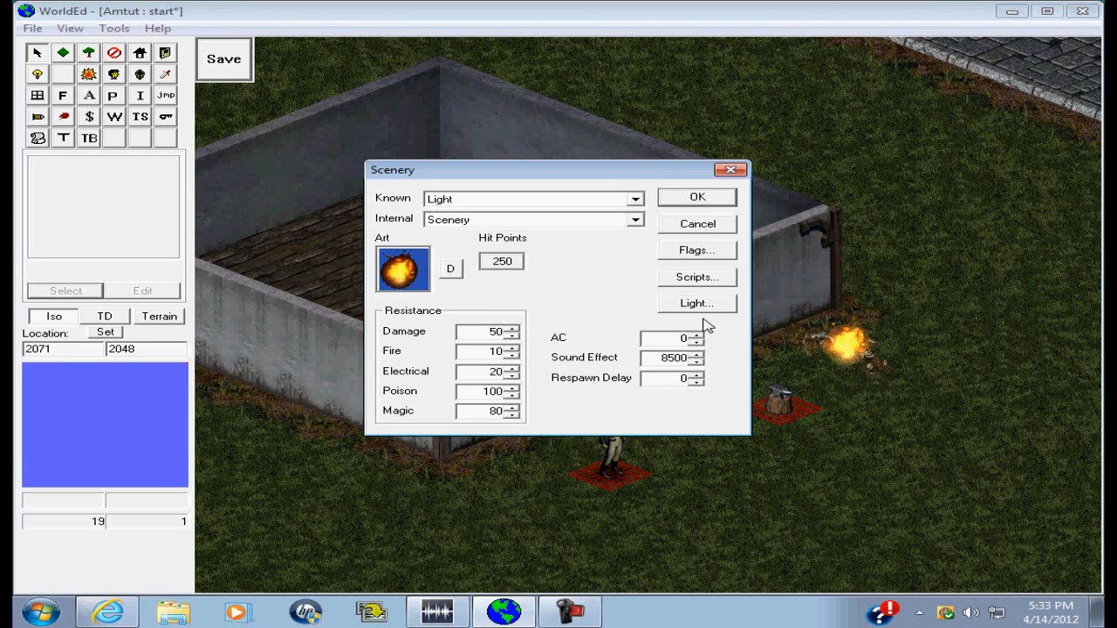
left_click(712, 279)
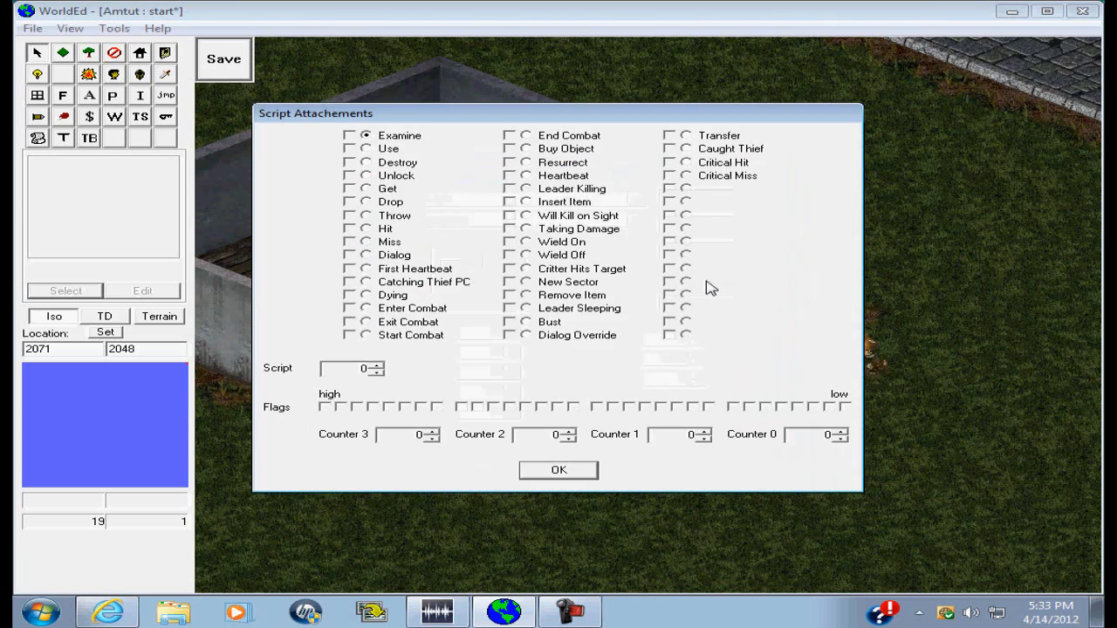
left_click(557, 468)
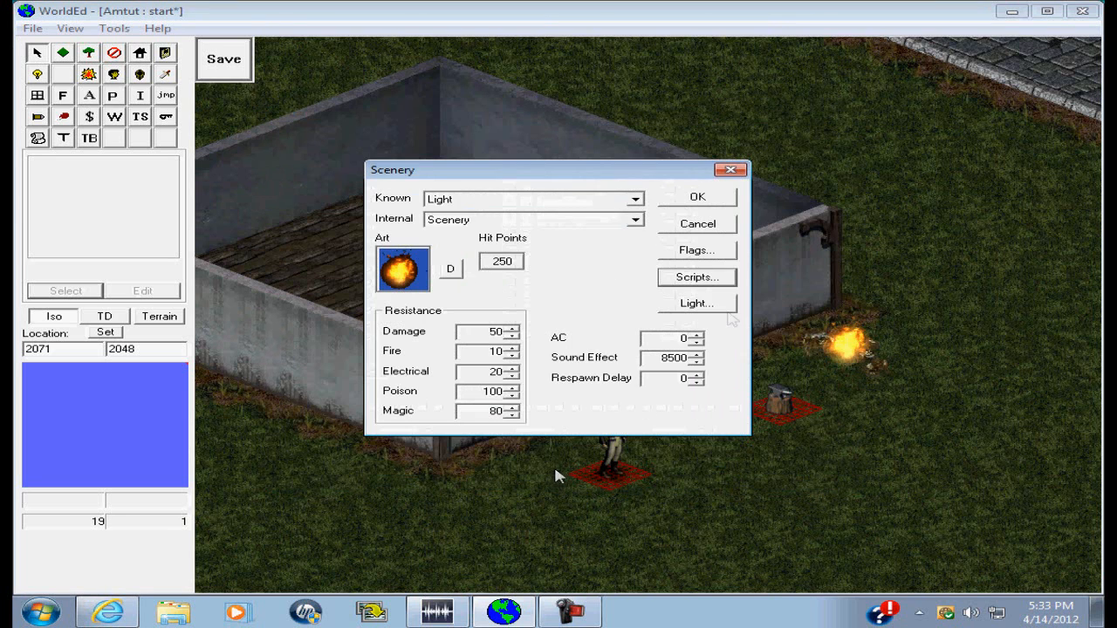
left_click(694, 255)
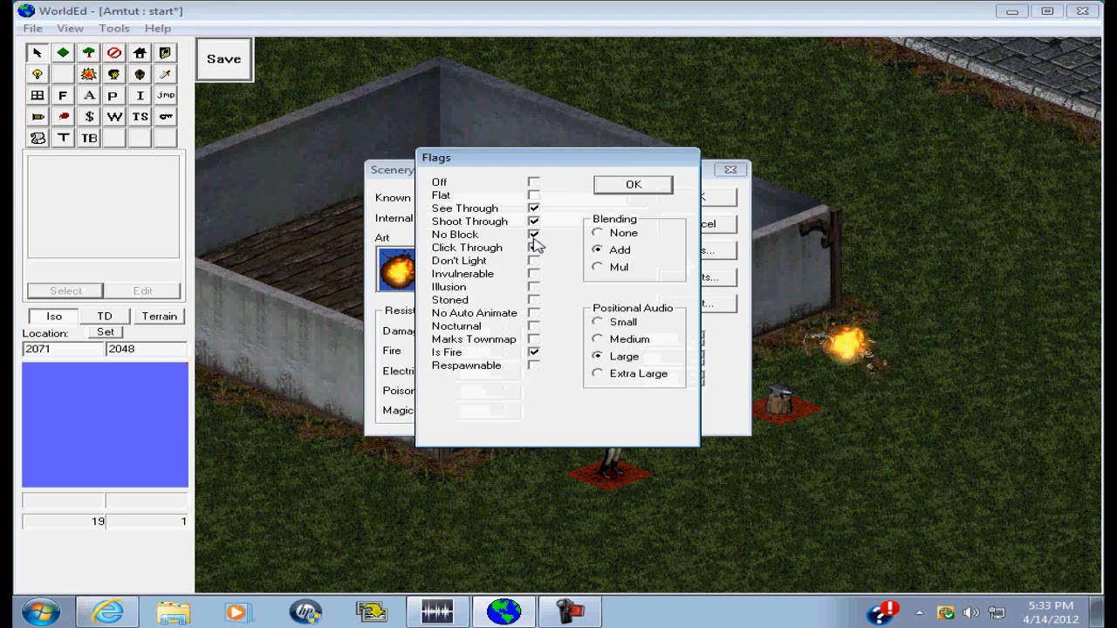
left_click(633, 184)
left_click(684, 208)
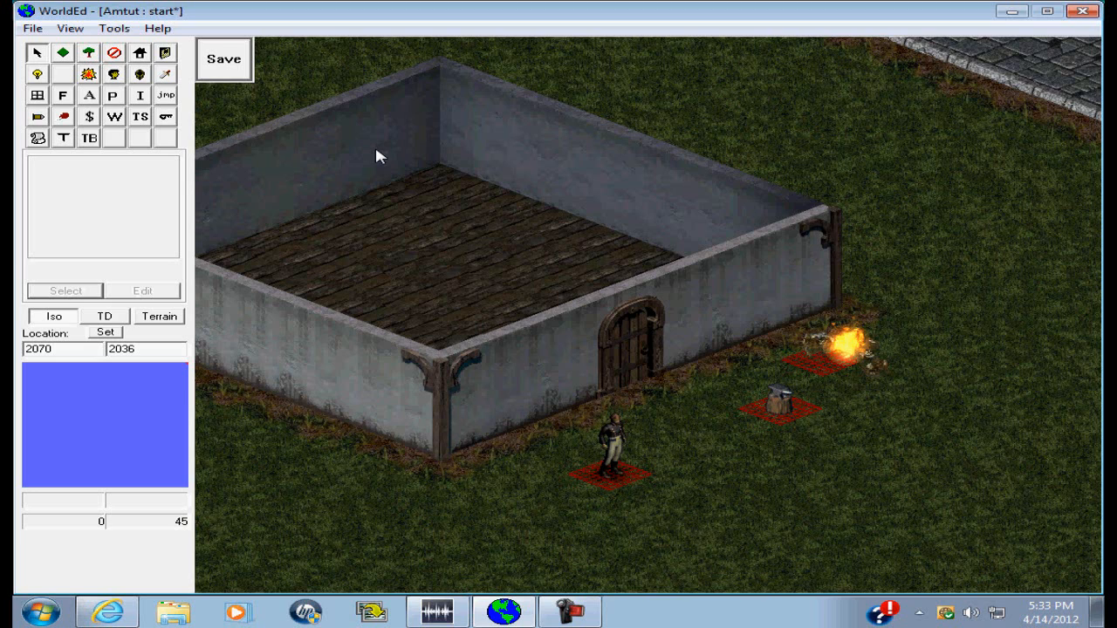
- Move the anvil closer to the building wall, directly beside the fire
key("Right")
key("Down")
key("Left")
left_click(37, 53)
left_click_drag(782, 373, 780, 349)
- Choose the Small Stone scenery prototype and place it on the open grass in front of the anvil
left_click(88, 52)
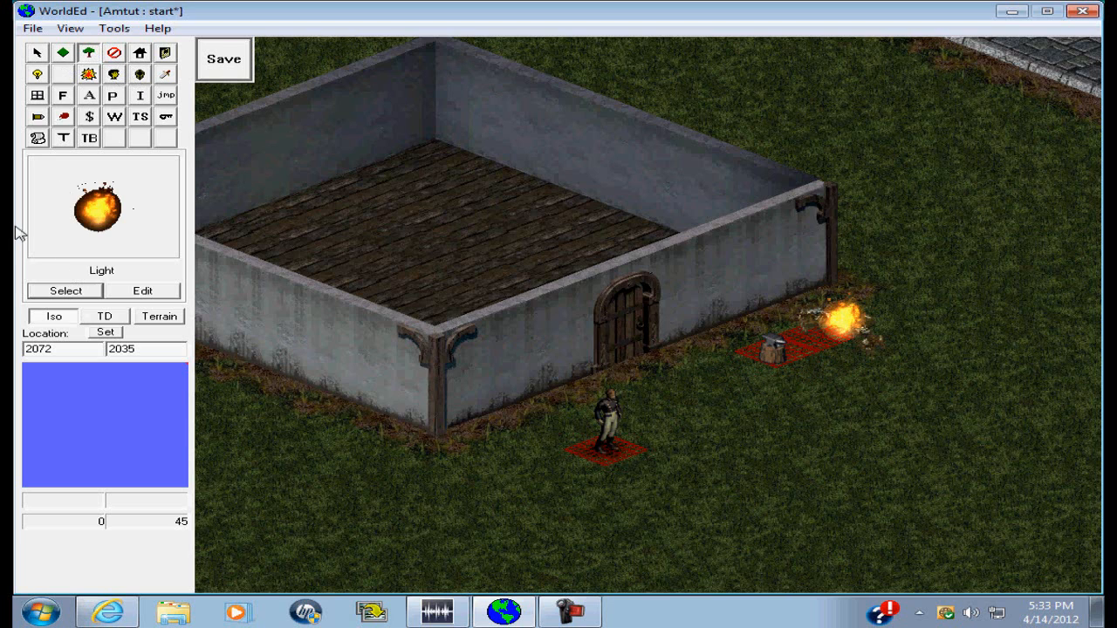
left_click(86, 291)
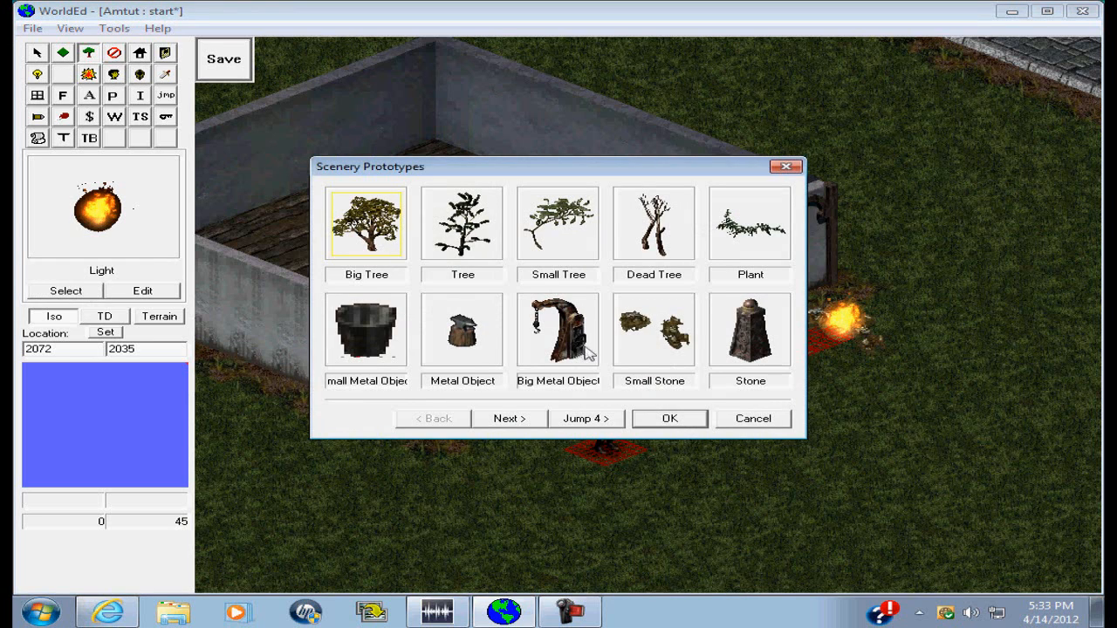
left_click(660, 318)
left_click(691, 419)
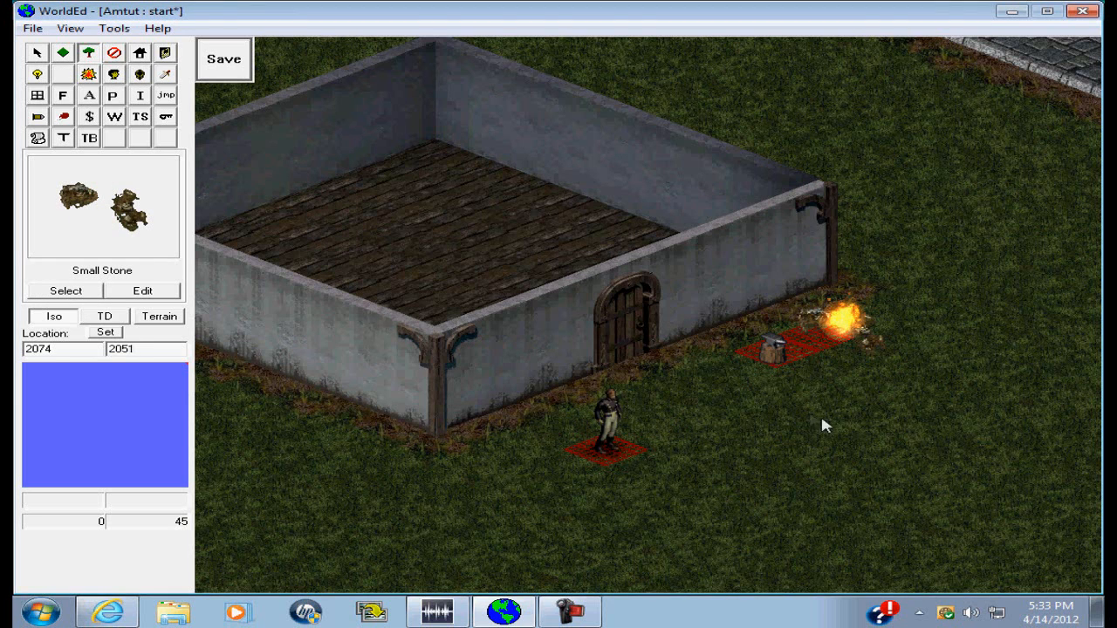
- Switch the newly placed Small Stone's art to the rock heap on dead grass and move it to the base of the fire
right_click(842, 443)
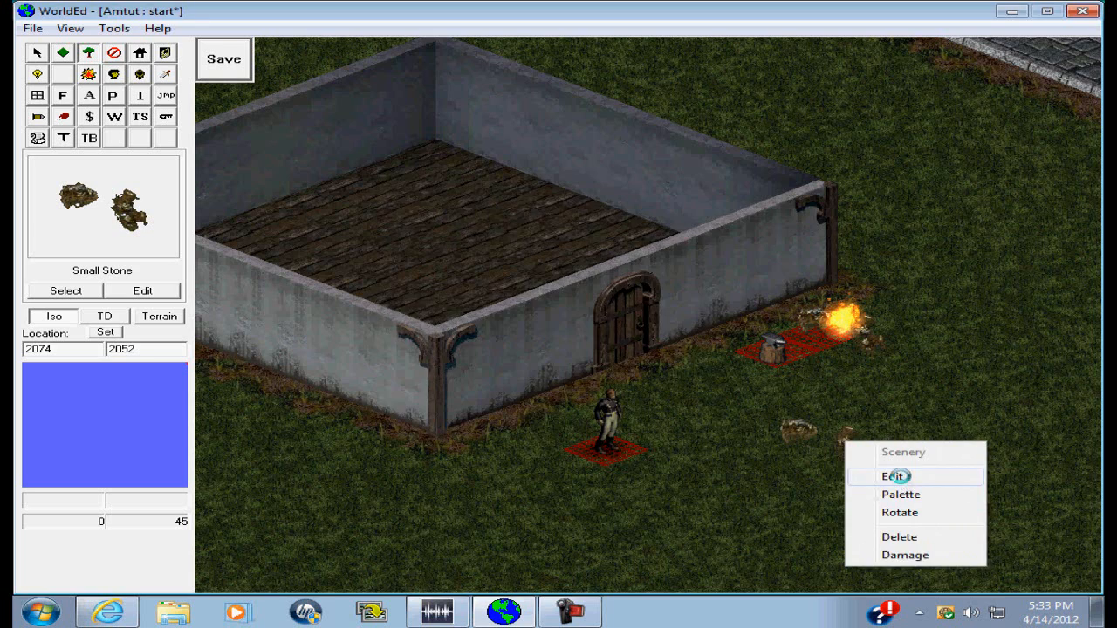
left_click(883, 474)
left_click(401, 264)
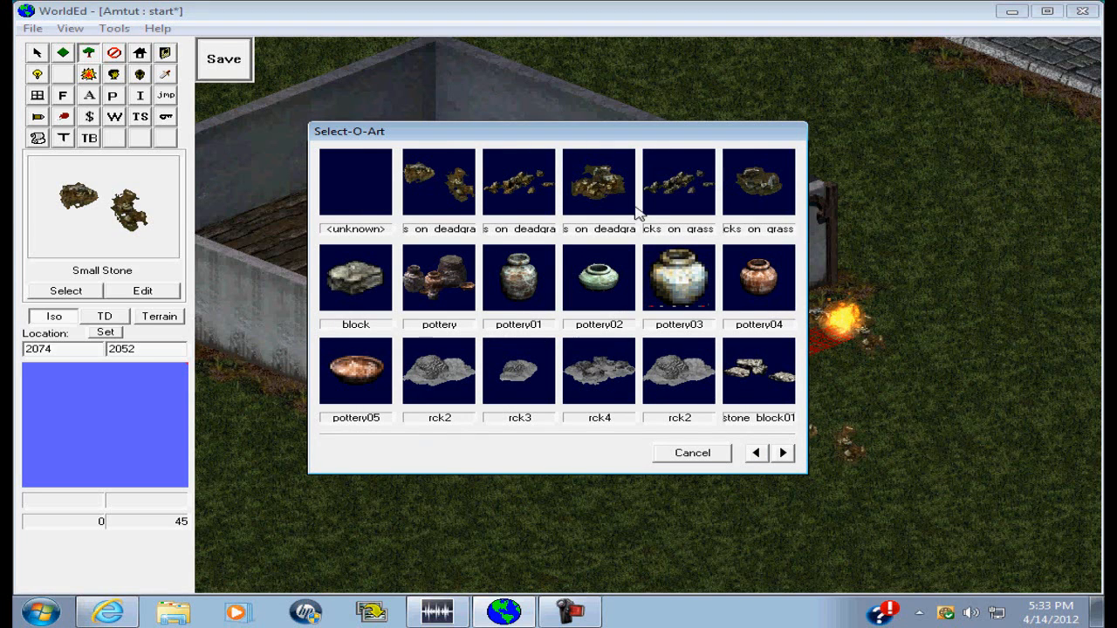
left_click(784, 454)
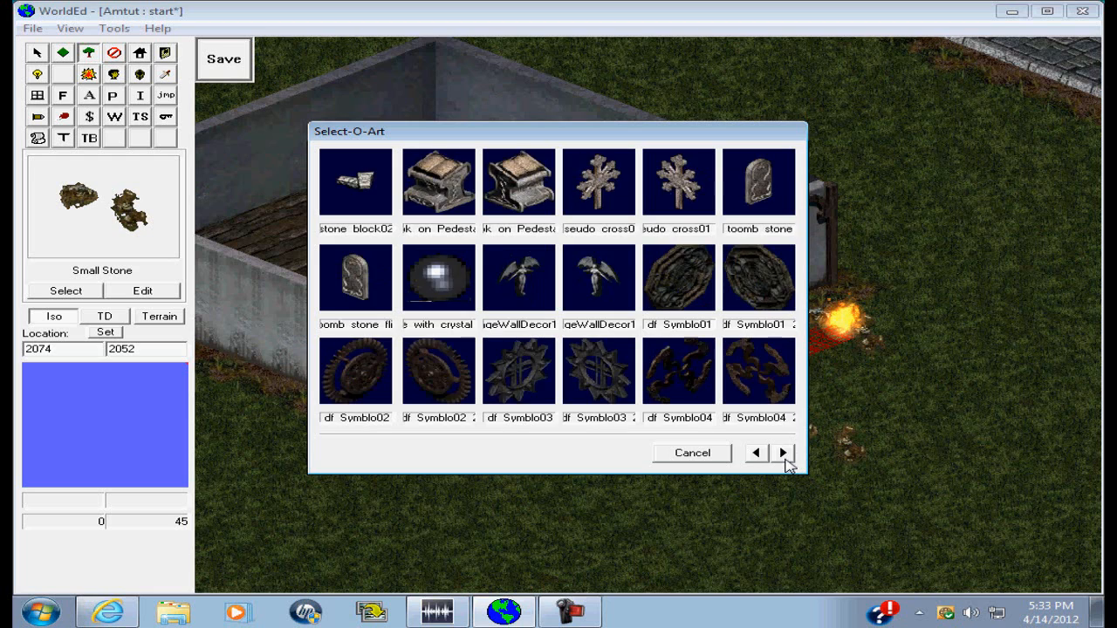
left_click(785, 458)
left_click(756, 454)
left_click(757, 456)
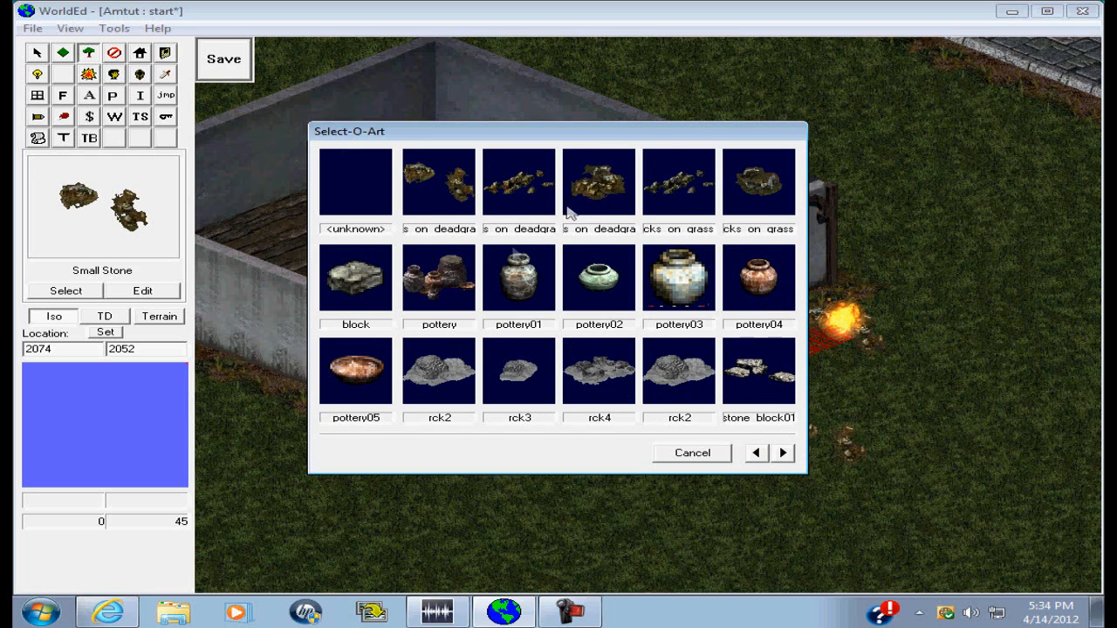
left_click(611, 187)
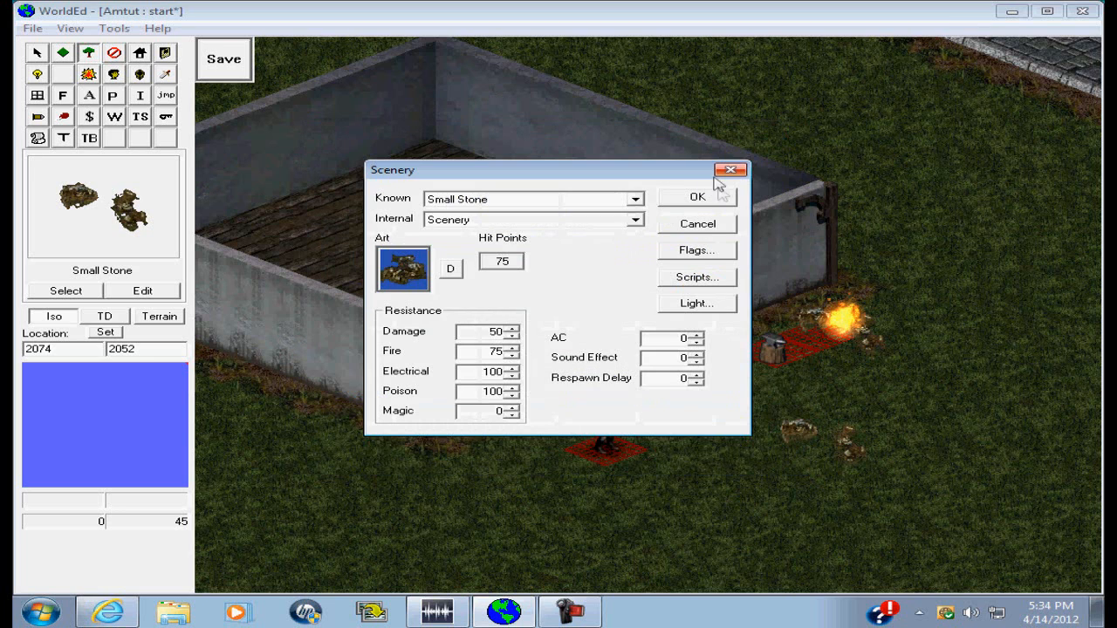
left_click(724, 171)
left_click(38, 51)
left_click_drag(814, 442, 823, 342)
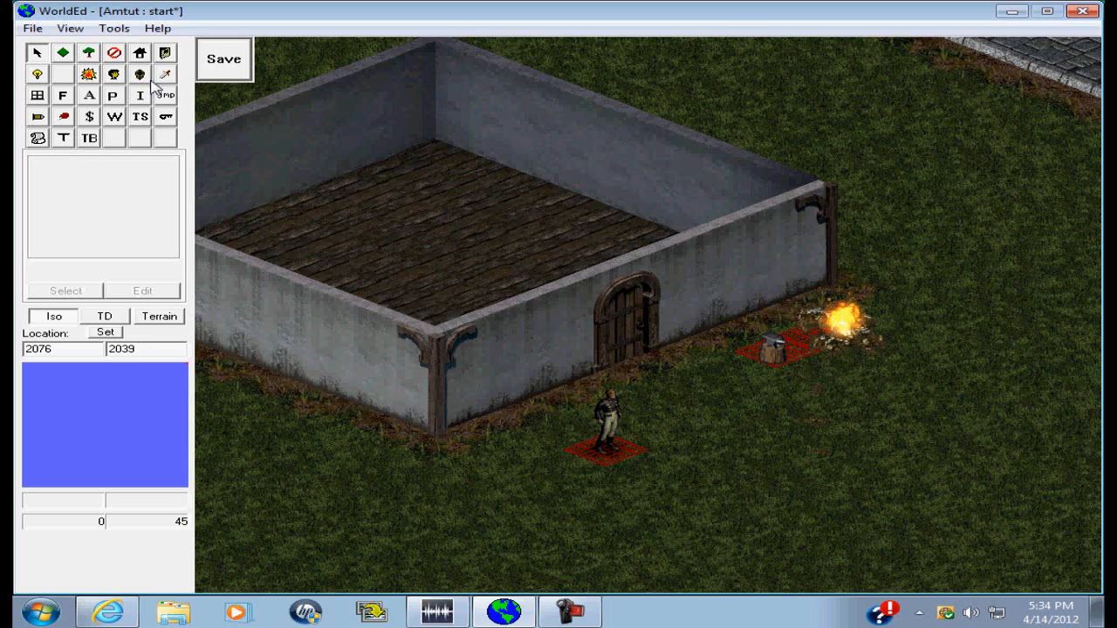
left_click(586, 611)
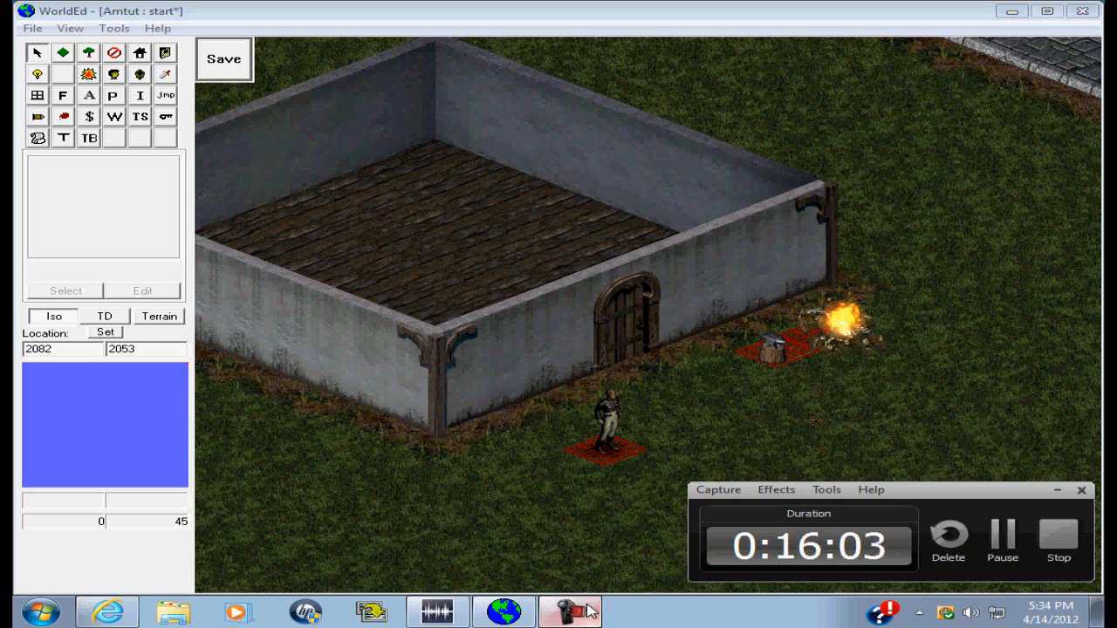
left_click(587, 611)
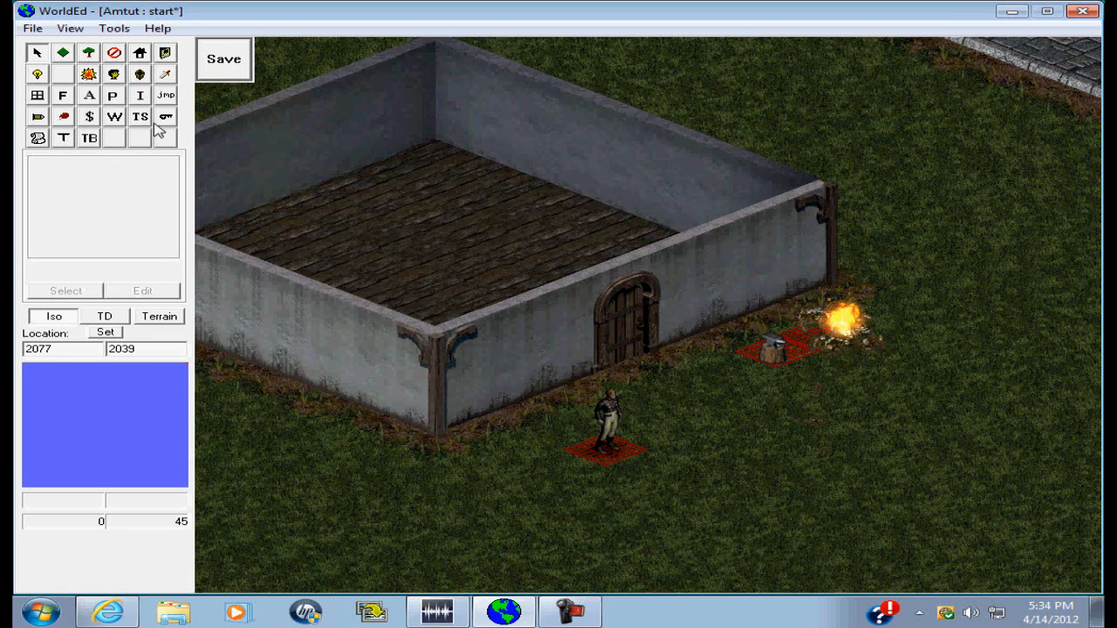
mouse_move(590, 618)
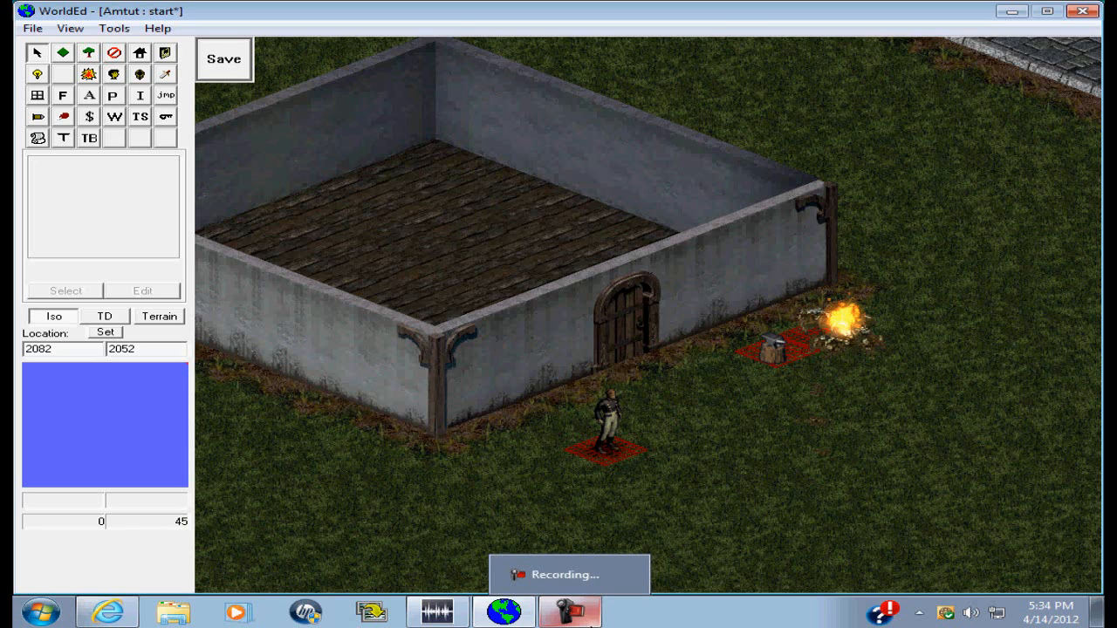
left_click(569, 611)
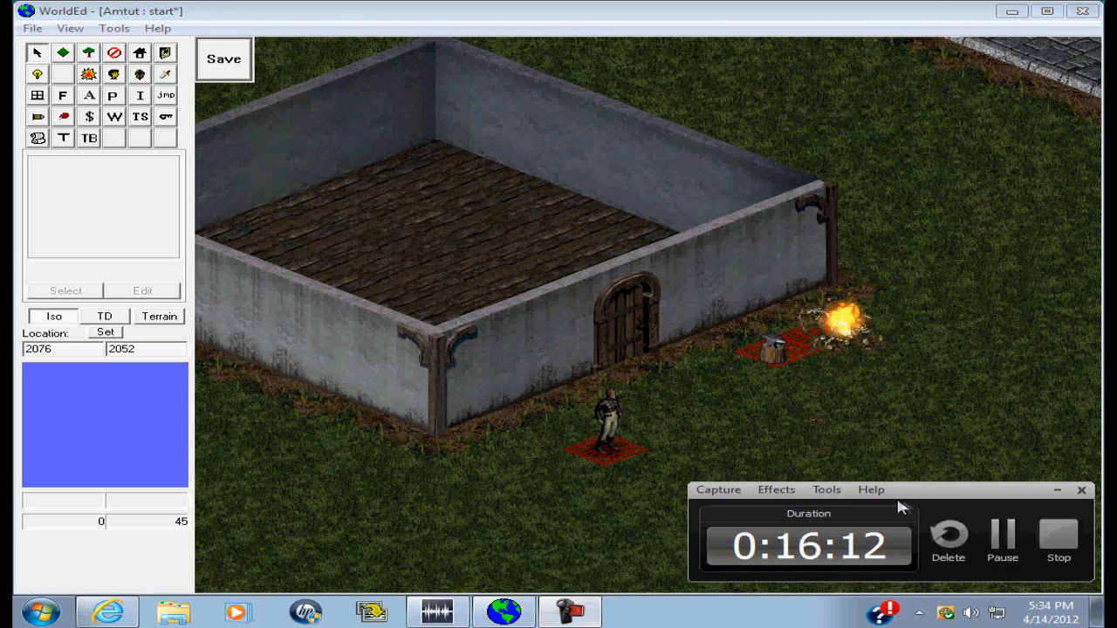